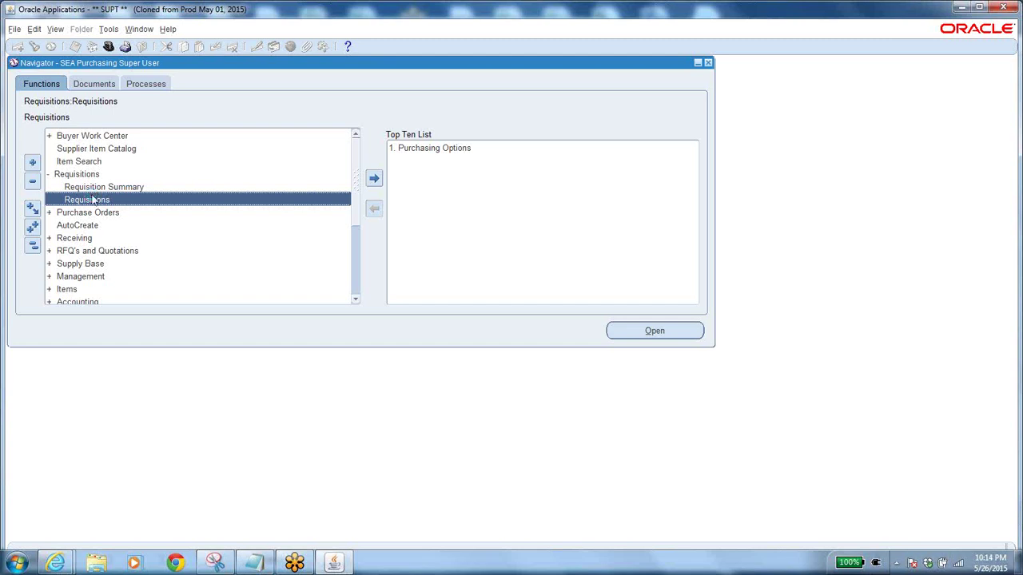
Step: Open the Requisitions form and start the first requisition line with its default values
double_click(93, 200)
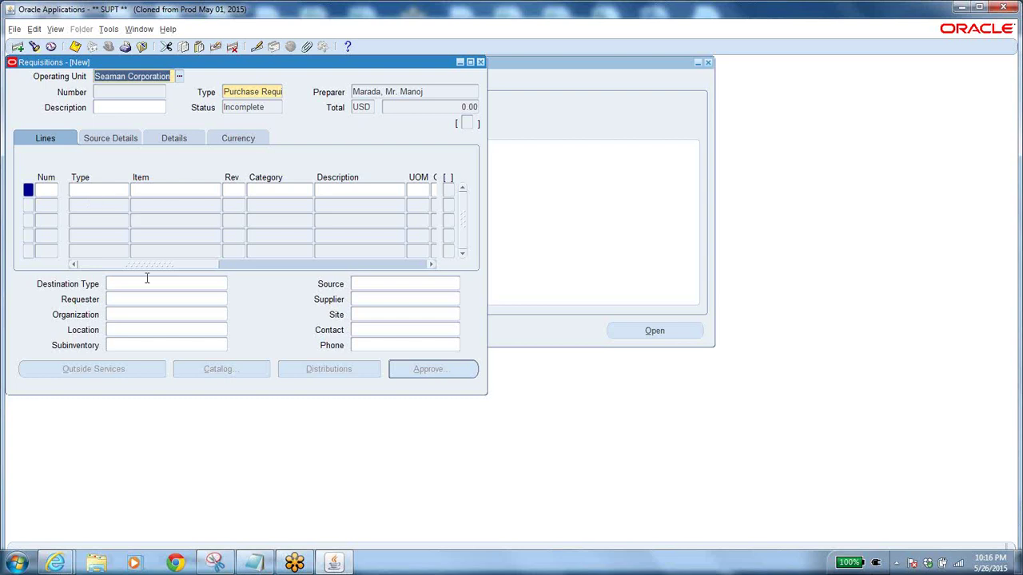
left_click(388, 297)
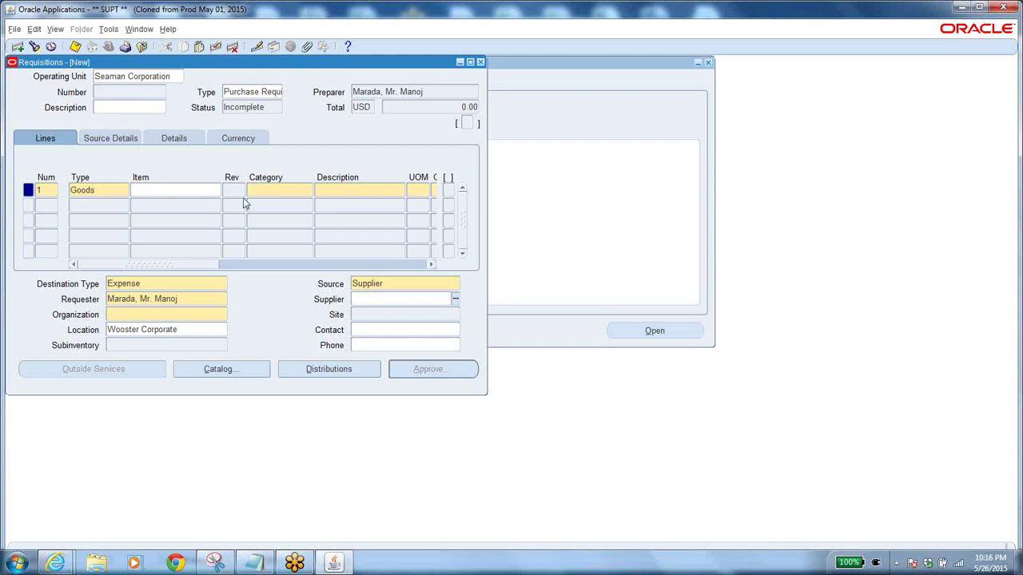
left_click(151, 187)
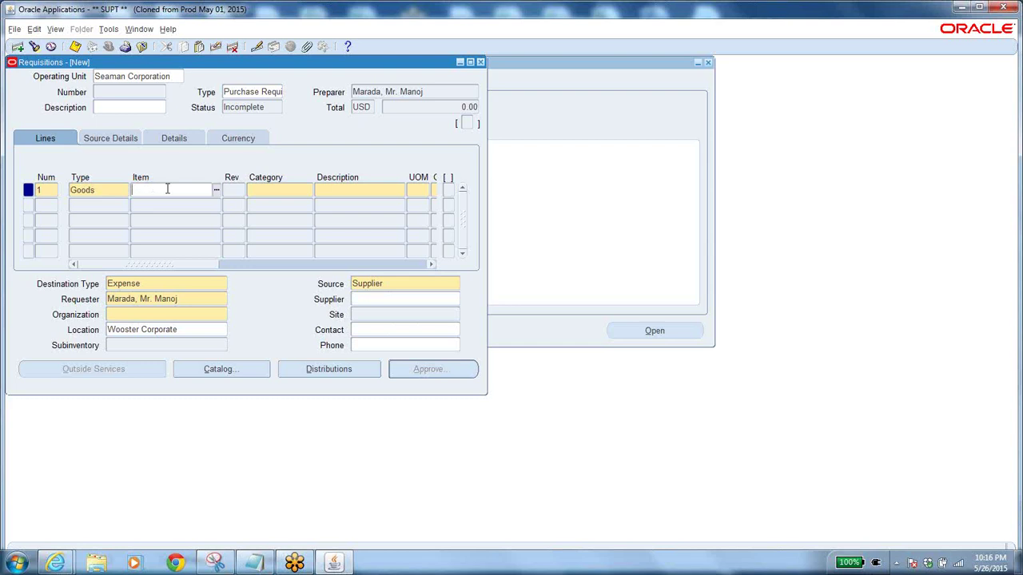
Step: Look through all family and class combinations available for the line's category, leaving the category unset
left_click(269, 188)
left_click(308, 190)
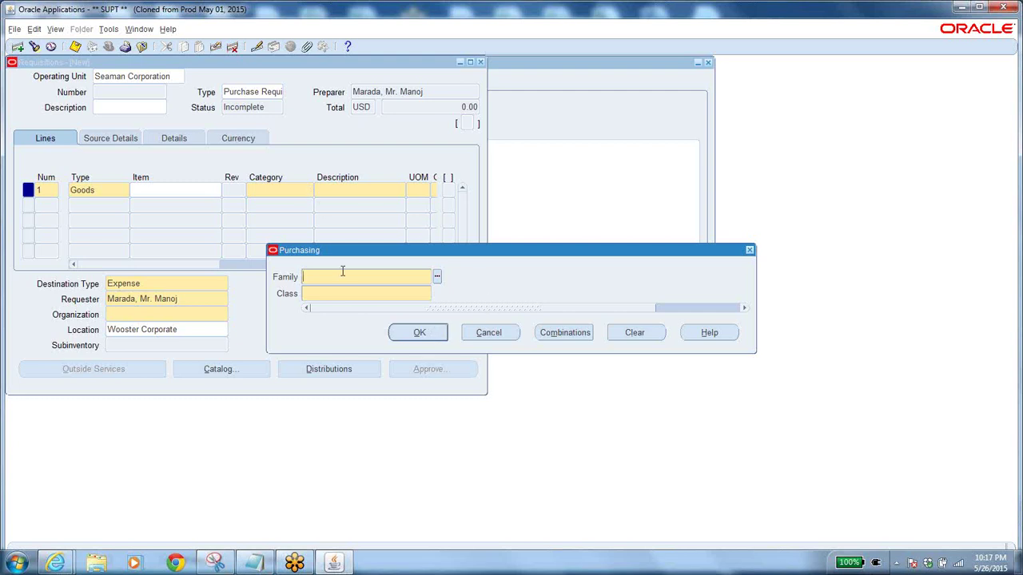
left_click(553, 335)
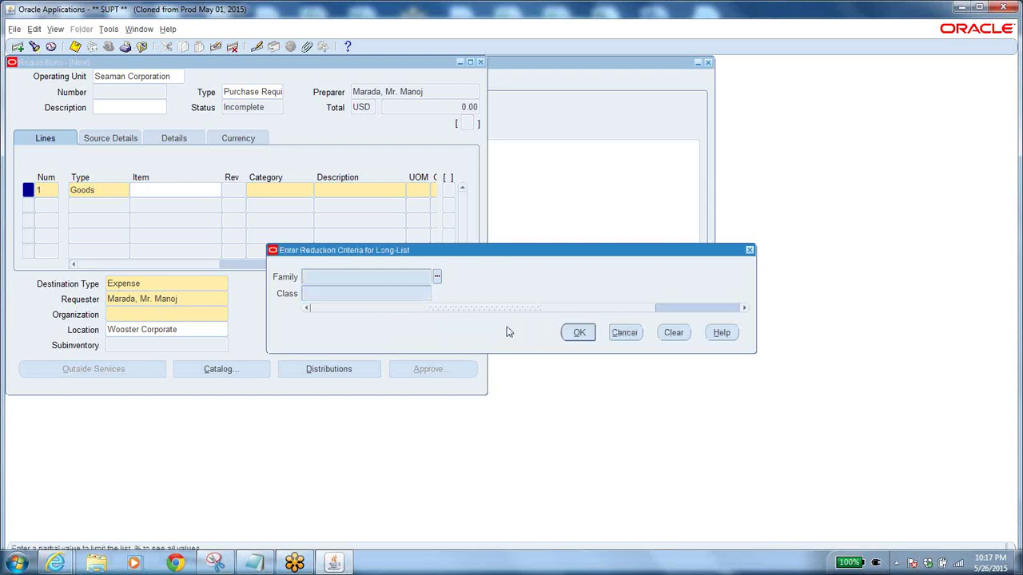
type("%")
left_click(579, 333)
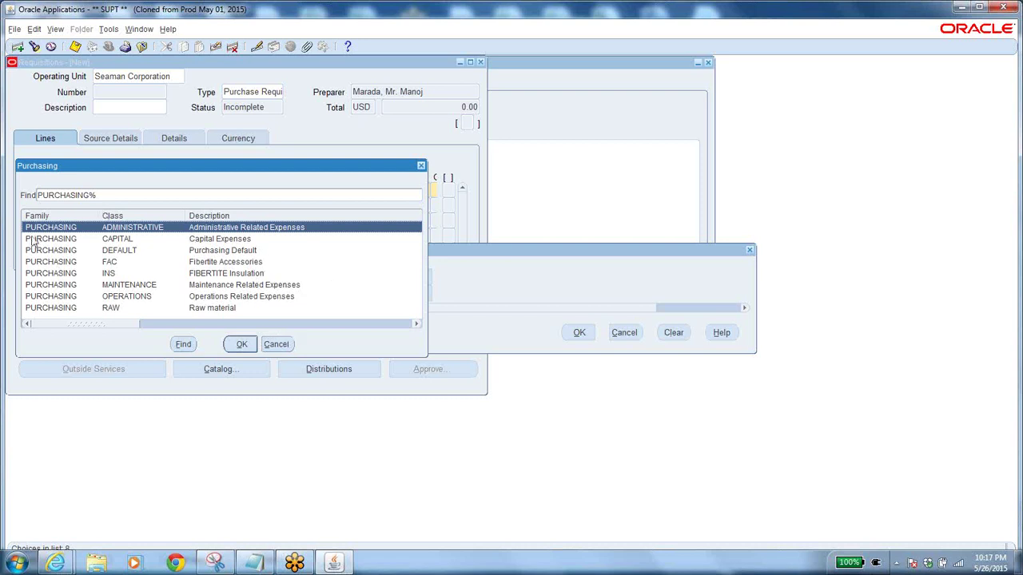
left_click(274, 347)
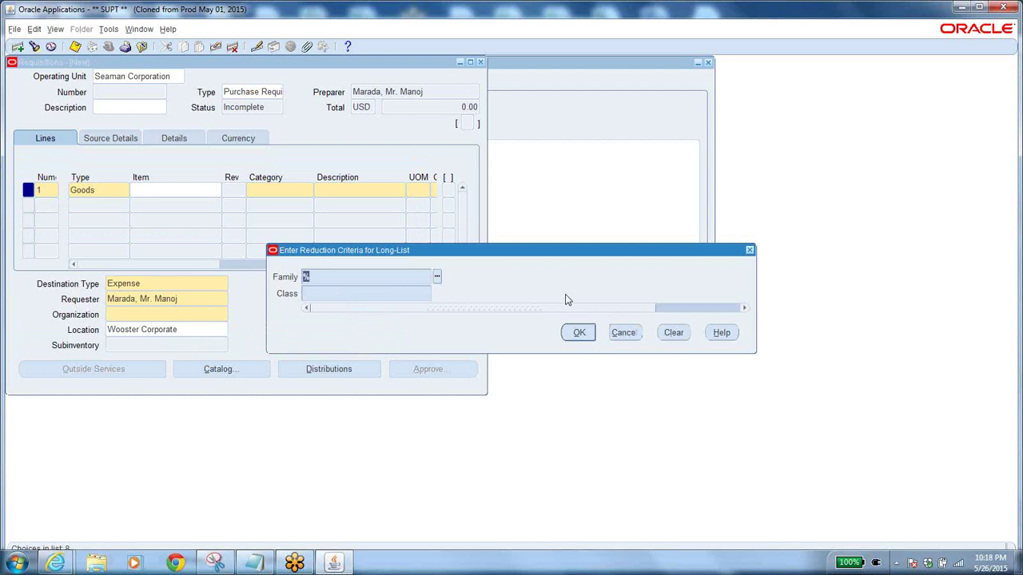
left_click(621, 333)
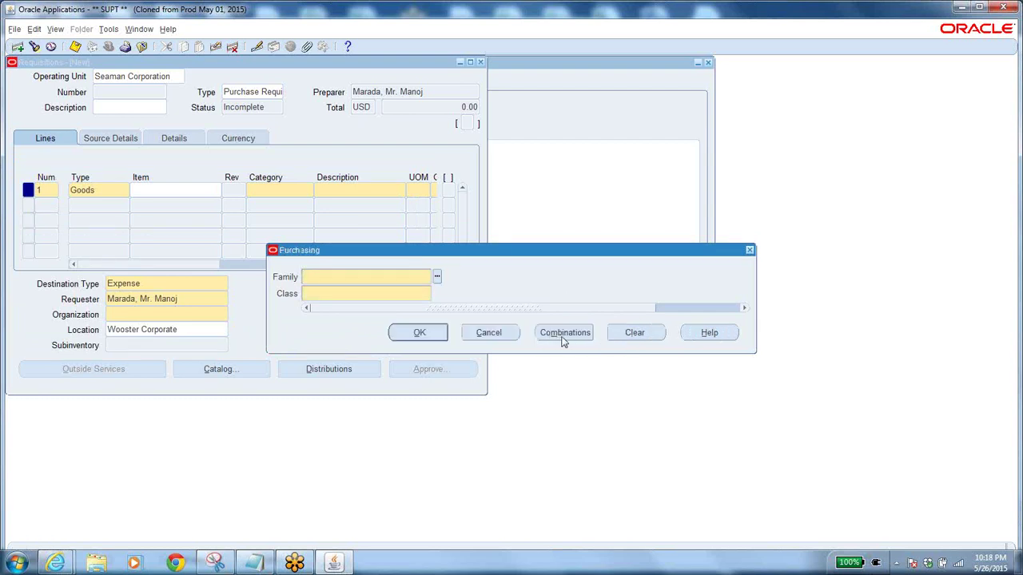
left_click(514, 334)
Step: Find system items beginning with 1 and assign item 101 to requisition line 1
left_click(208, 192)
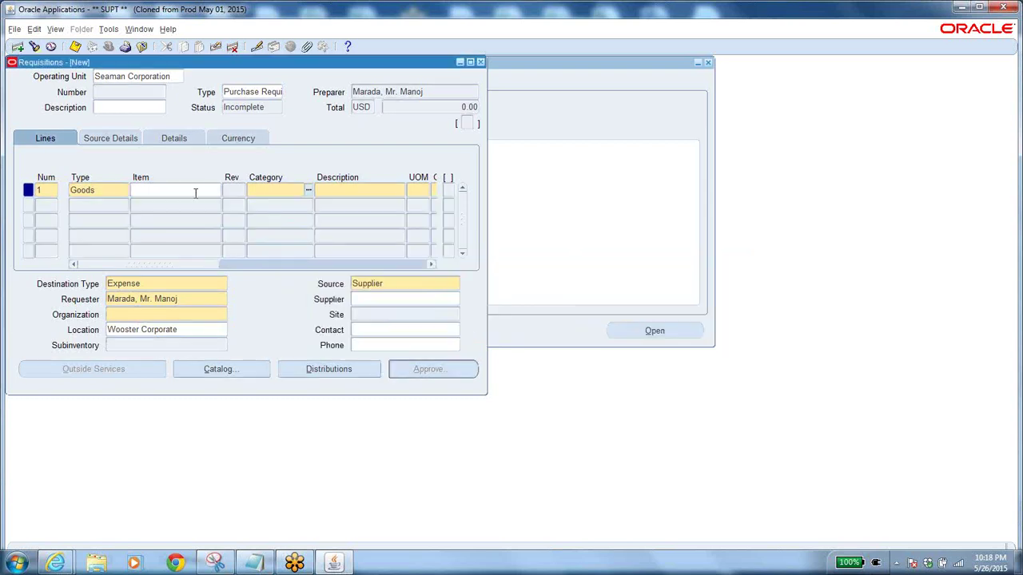
left_click(216, 192)
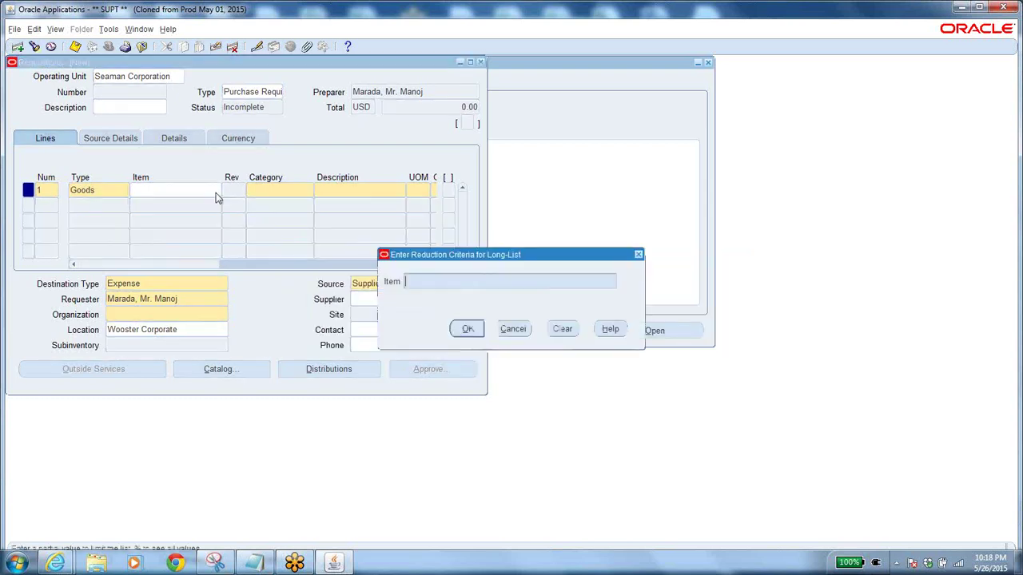
type("%")
key("Return")
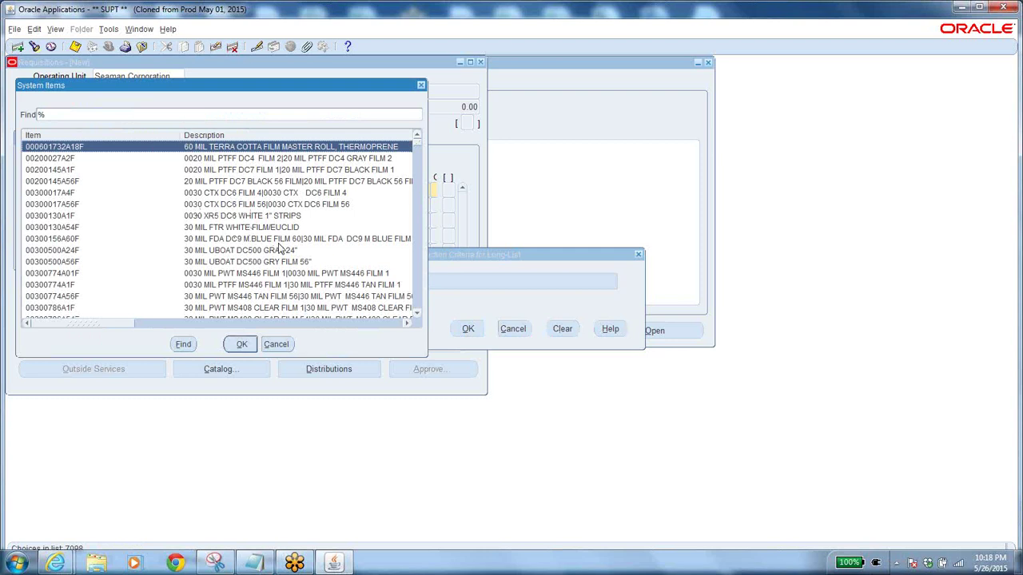
type("1")
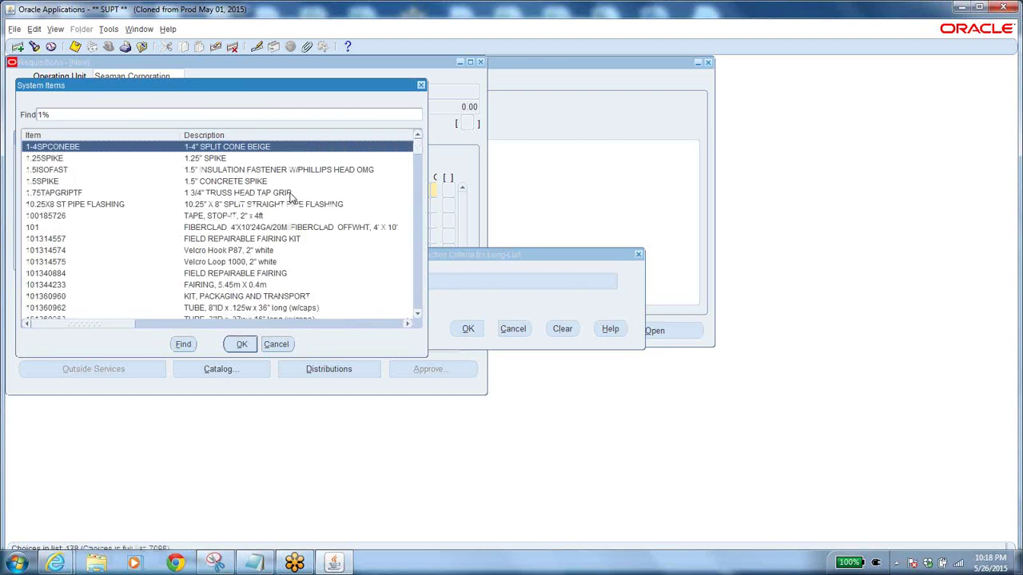
left_click(272, 240)
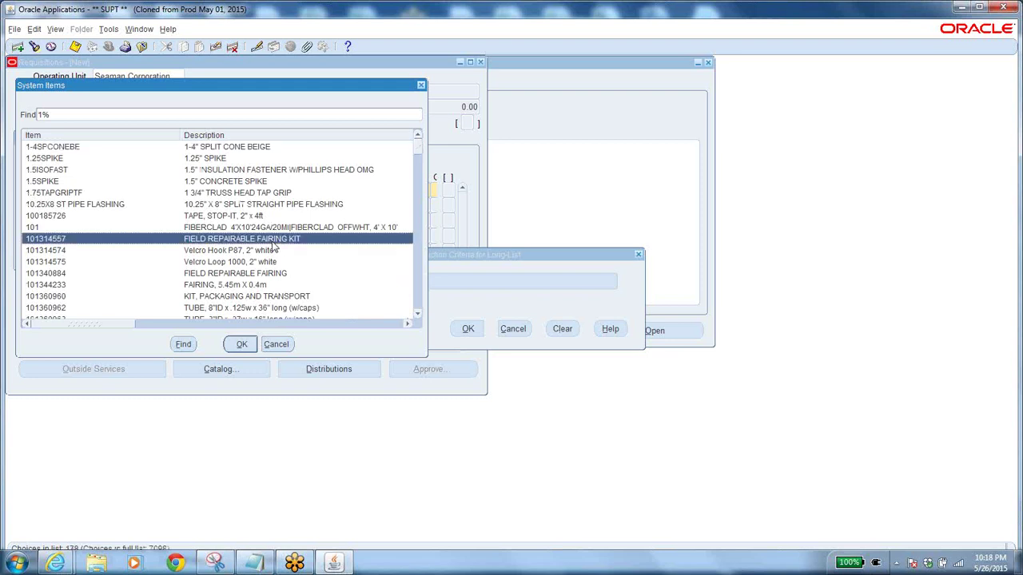
left_click(225, 229)
left_click(244, 344)
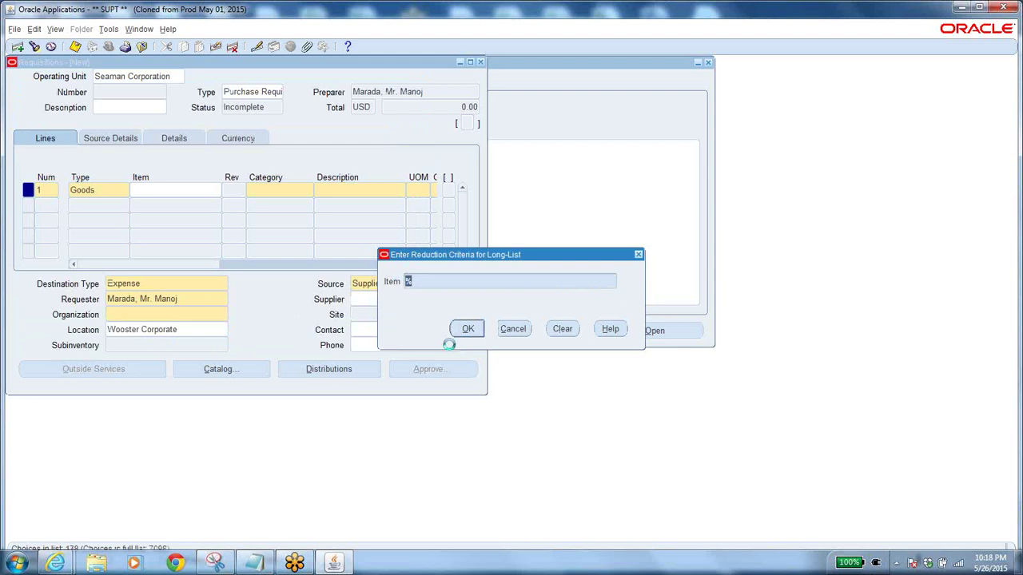
left_click(454, 333)
left_click(156, 188)
Step: Try to overwrite the category of line 1 and examine its family and class parts
left_click(286, 191)
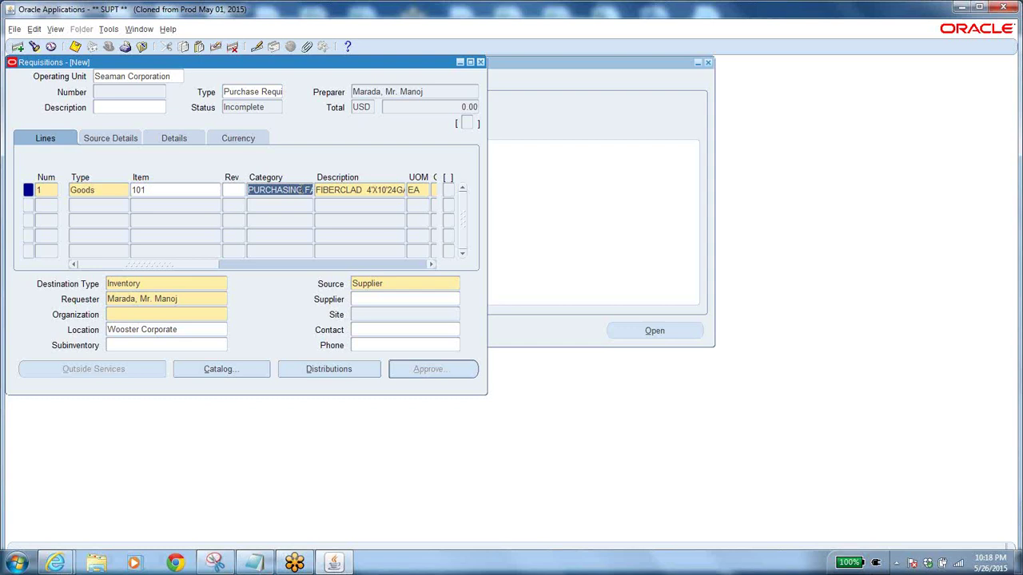
key("a")
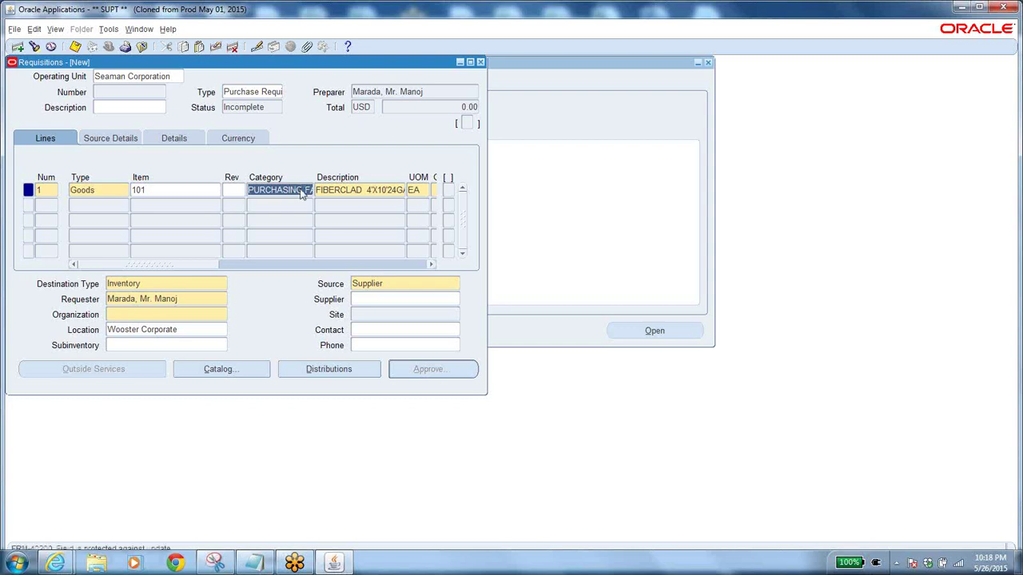
left_click(302, 191)
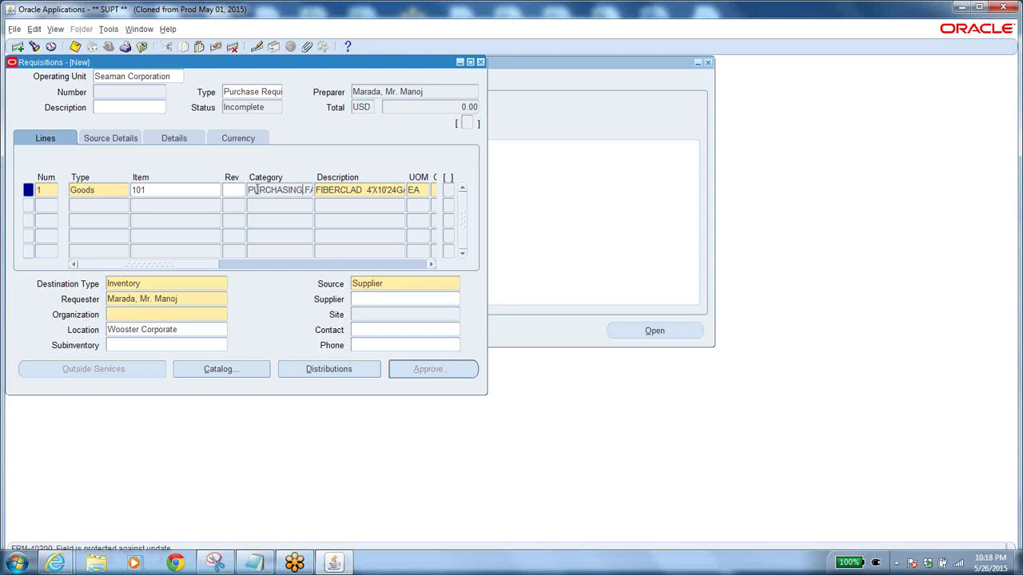
left_click_drag(249, 190, 315, 190)
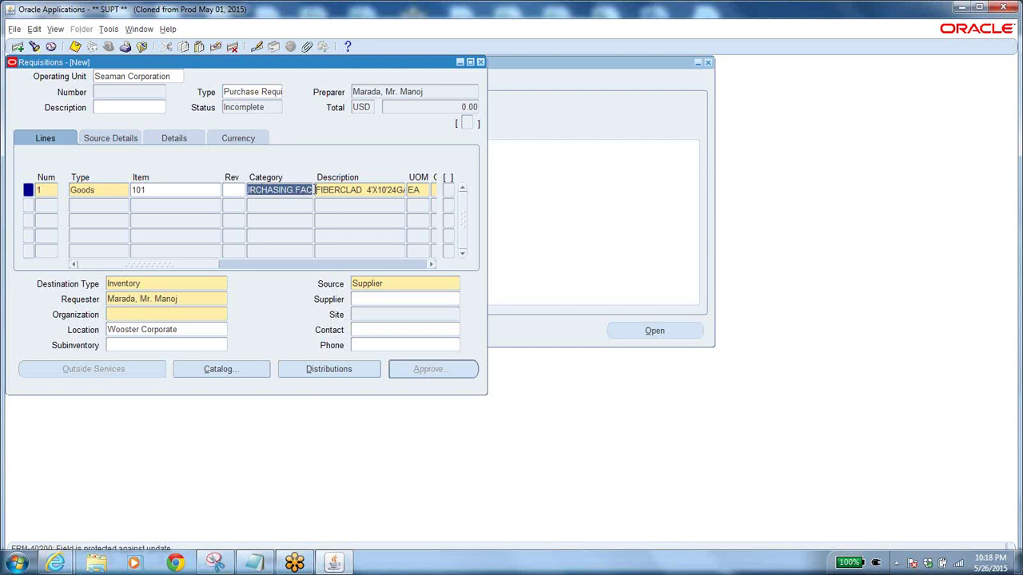
left_click(310, 190)
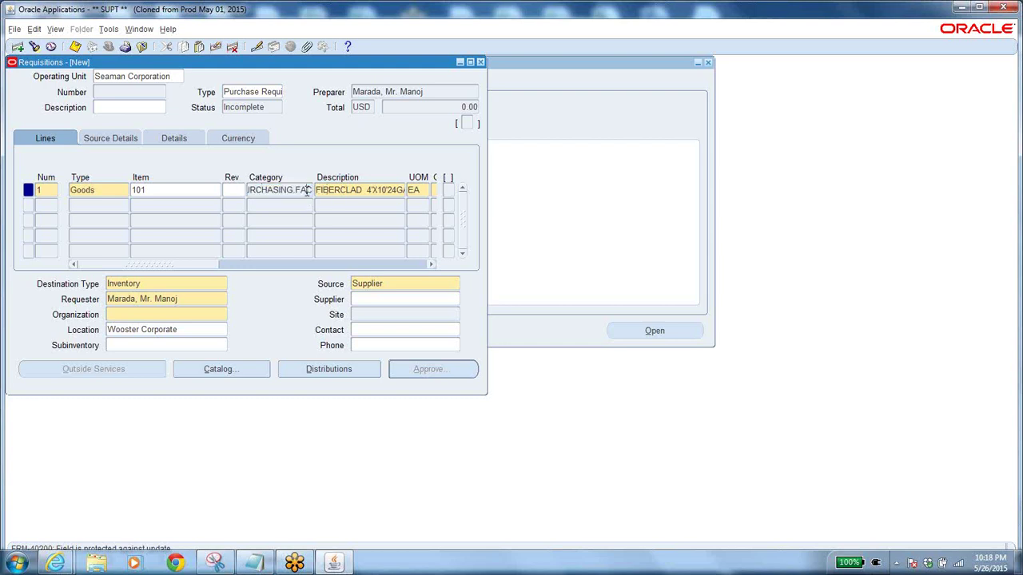
double_click(299, 191)
left_click(293, 190)
left_click_drag(293, 190, 233, 199)
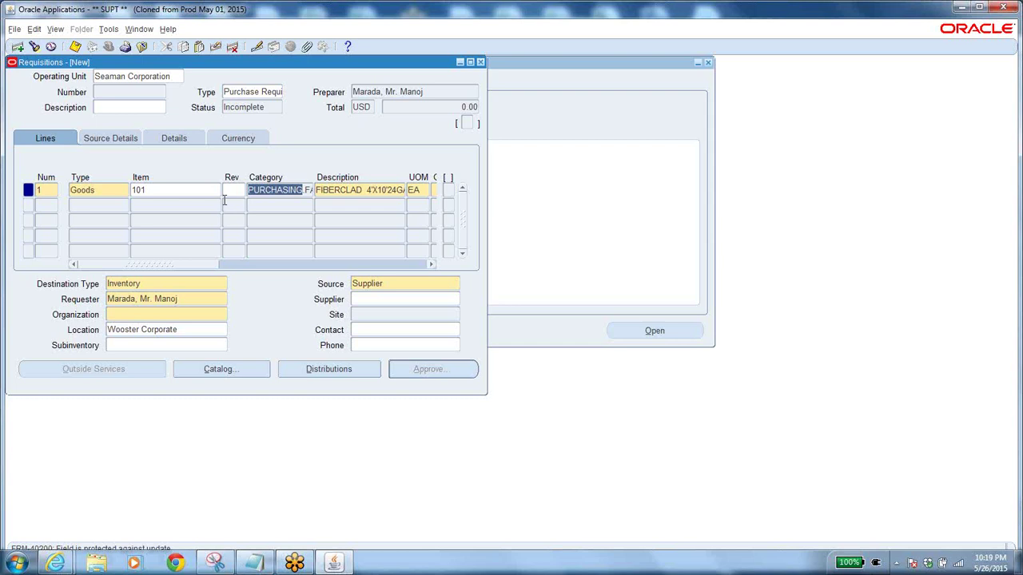
Step: Review the description, unit of measure and item number on requisition line 1
left_click(366, 187)
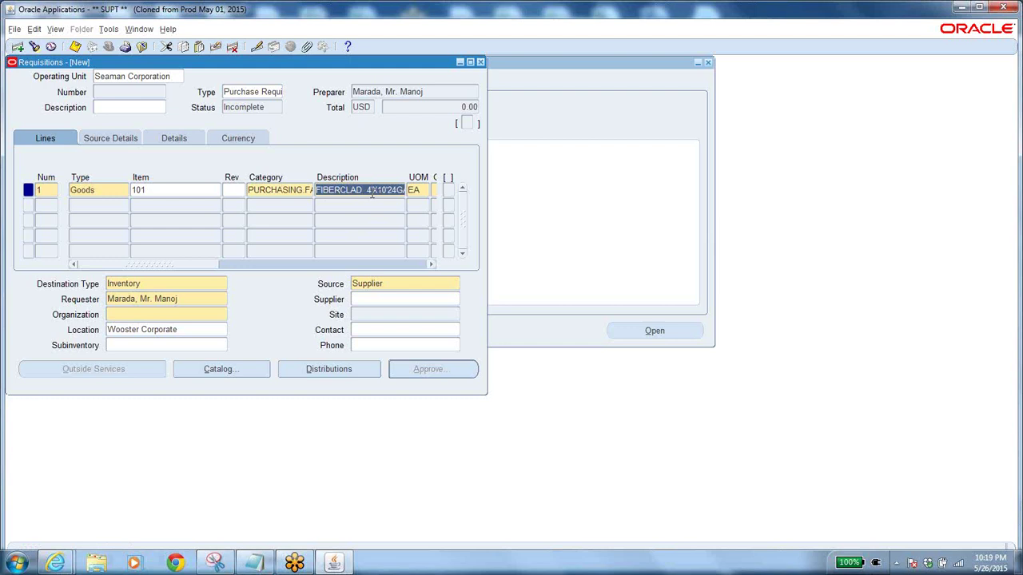
left_click(418, 188)
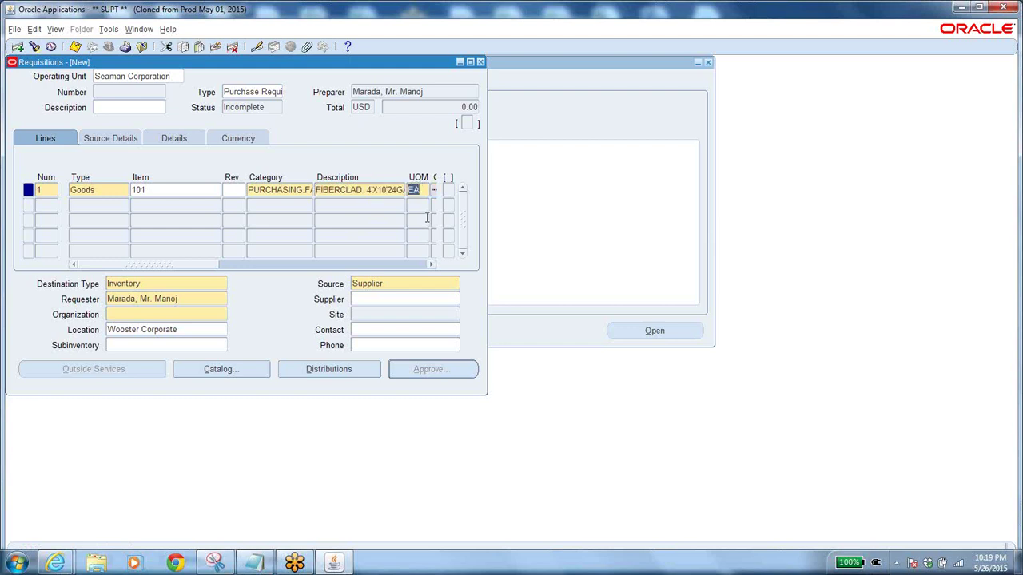
left_click(431, 264)
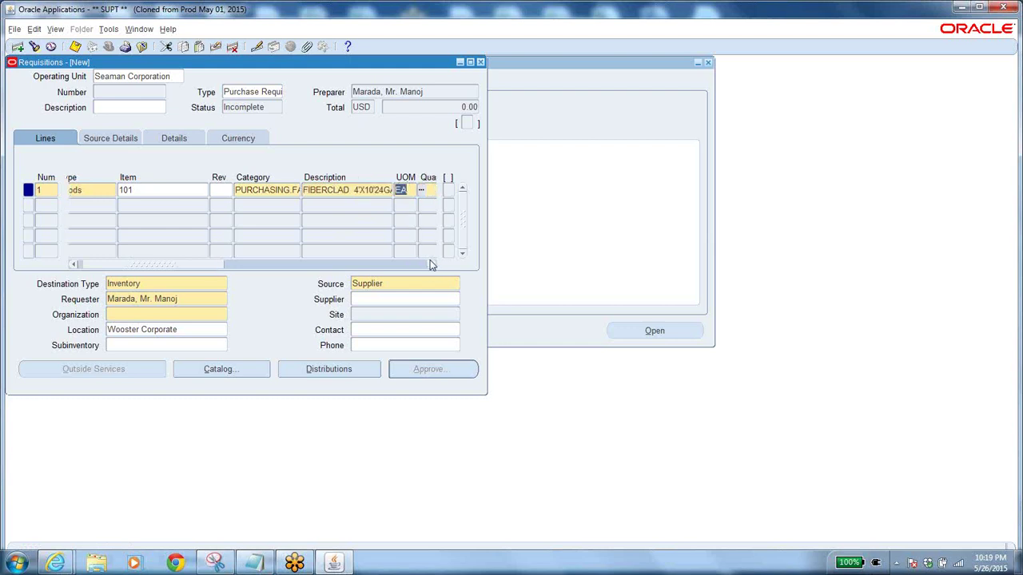
left_click(138, 190)
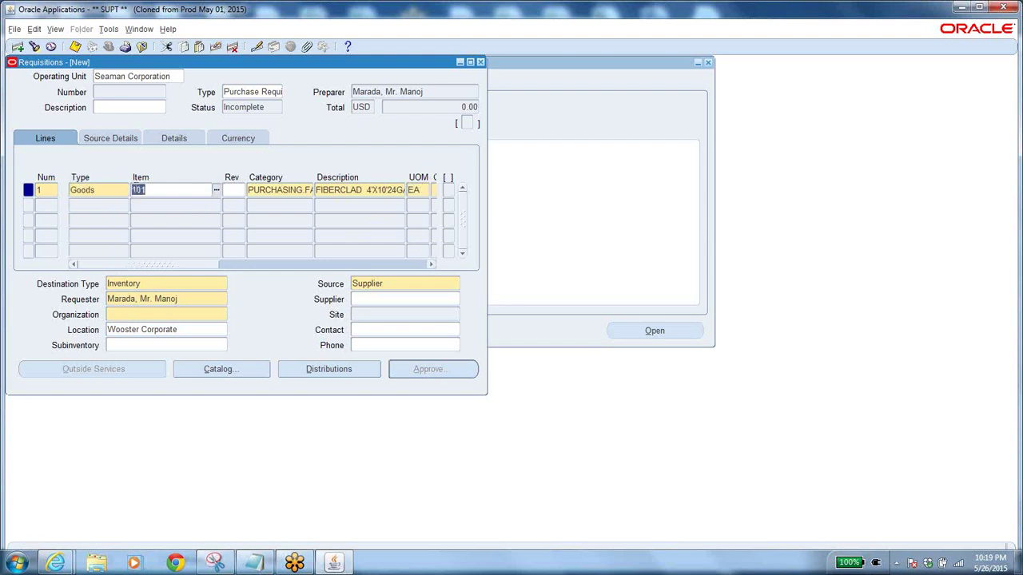
left_click(140, 190)
key("Tab")
key("Tab")
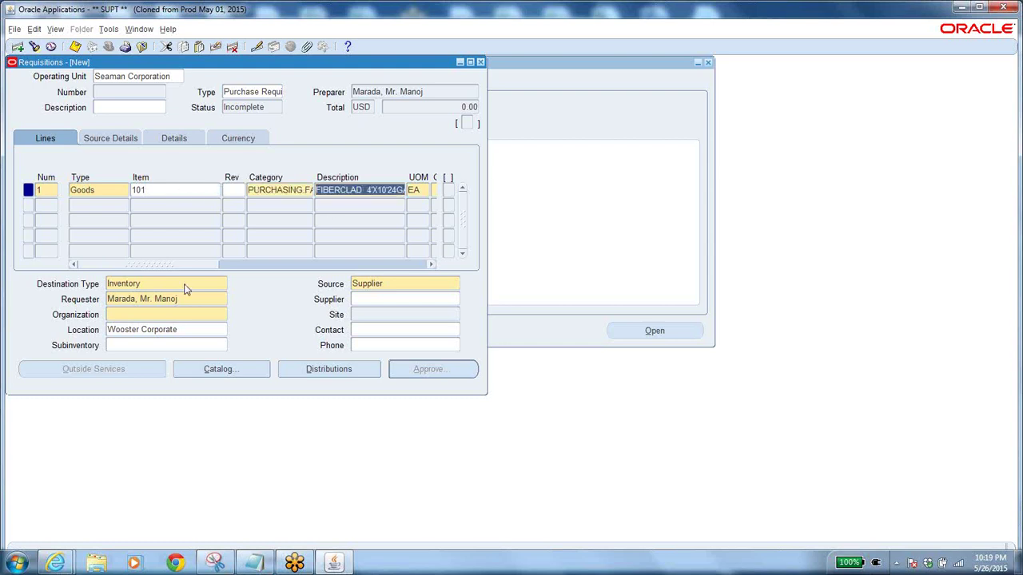
Step: Set the quantity of requisition line 1 to 104
left_click_drag(190, 263, 256, 266)
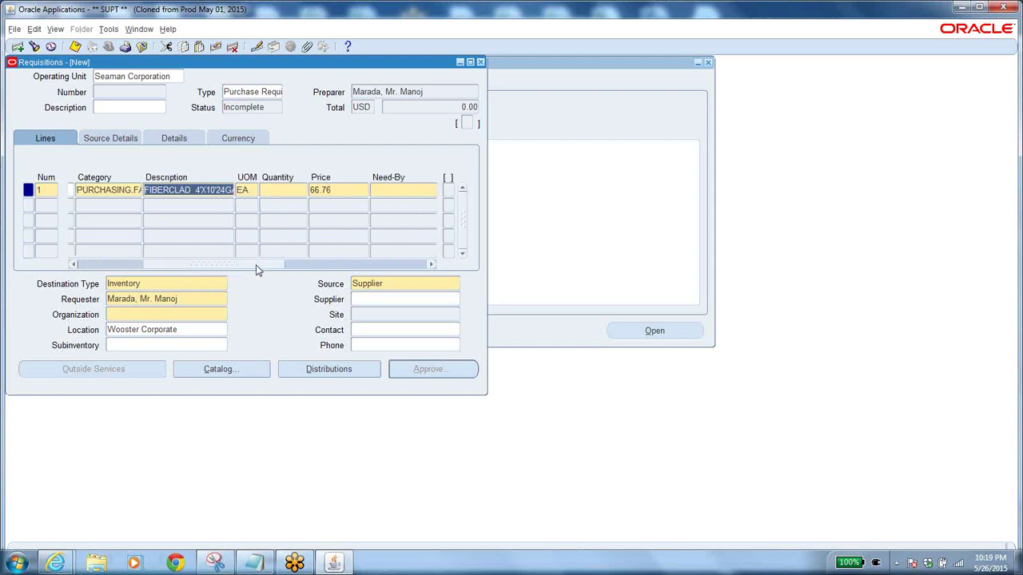
left_click(253, 191)
left_click(283, 188)
type("104")
key("Tab")
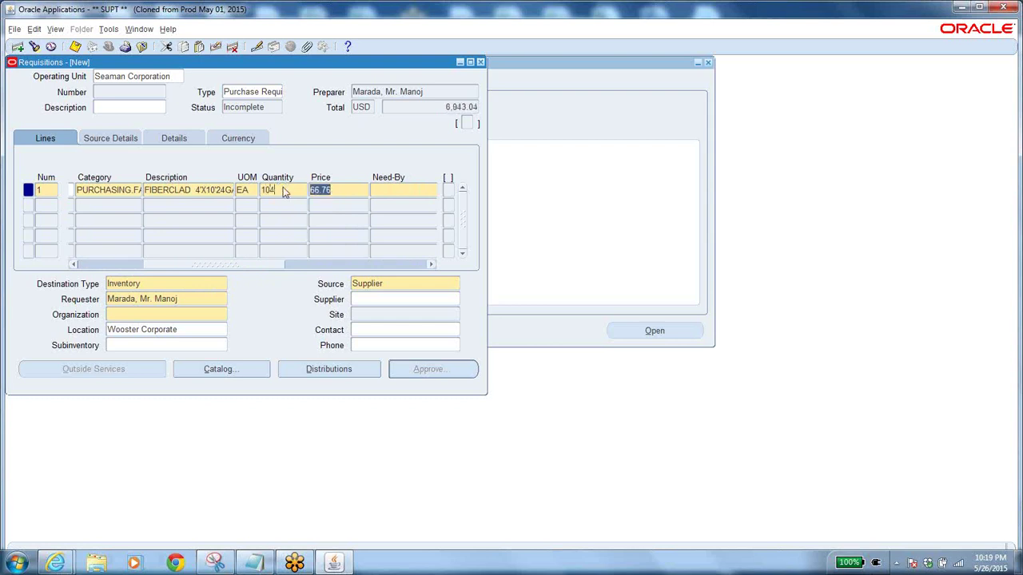
Step: Set the need-by date of requisition line 1 to 31 May 2015
left_click(341, 190)
left_click(430, 191)
left_click(430, 264)
left_click(429, 264)
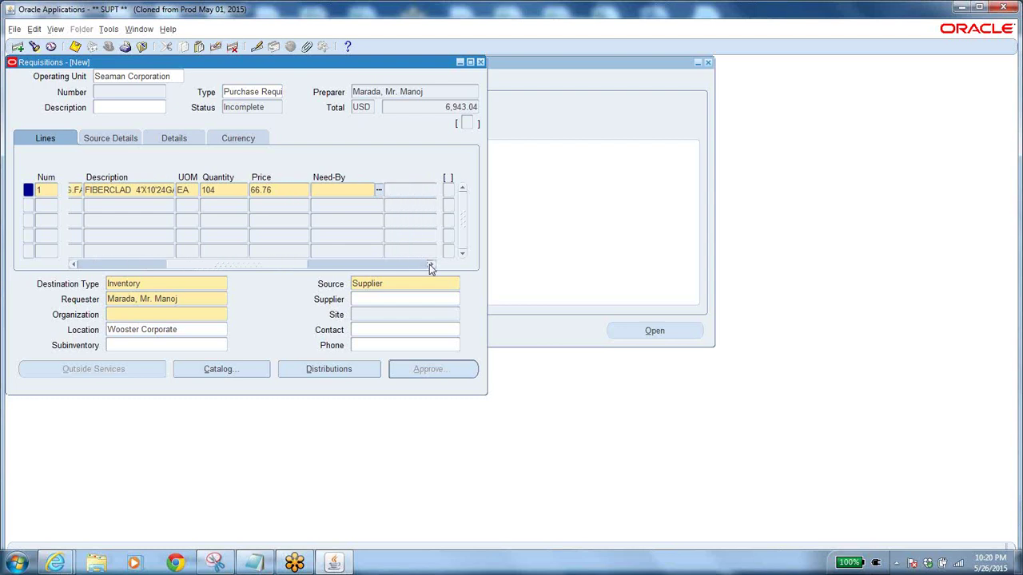
left_click(379, 191)
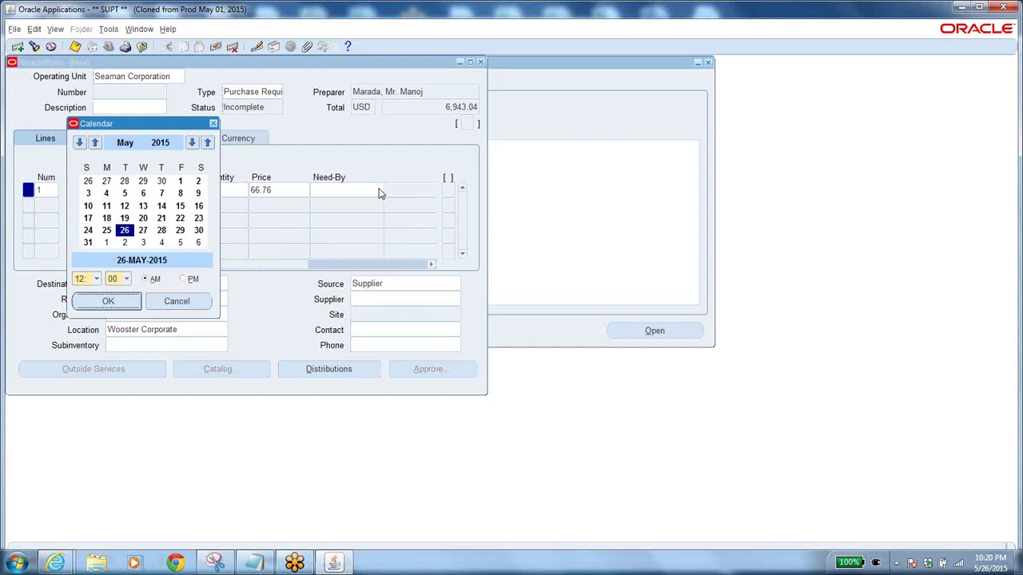
left_click(124, 231)
left_click(87, 242)
left_click(108, 303)
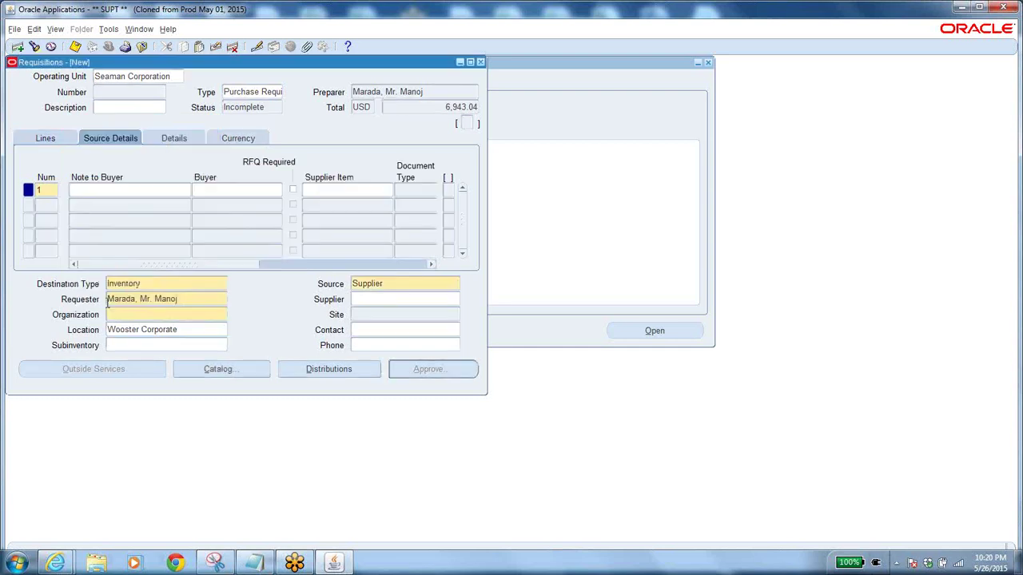
Step: Set the line's deliver-to organization to Wooster Discrete
left_click(43, 138)
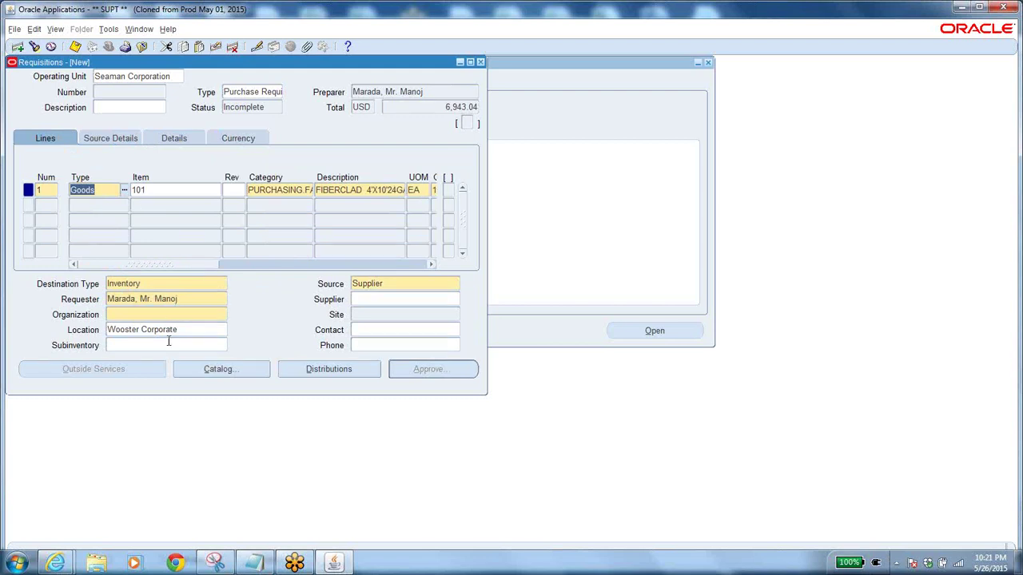
left_click(172, 315)
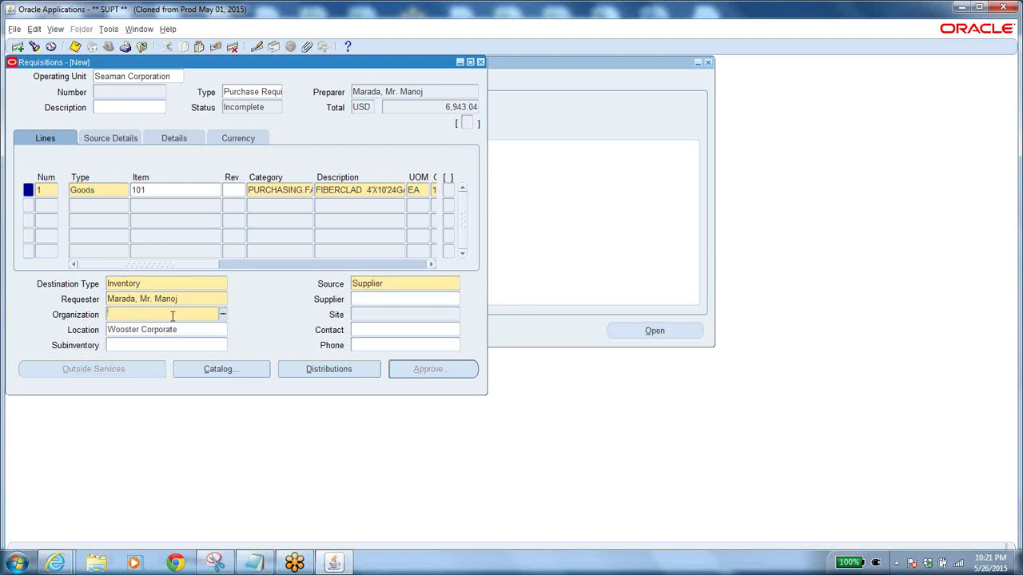
left_click(223, 314)
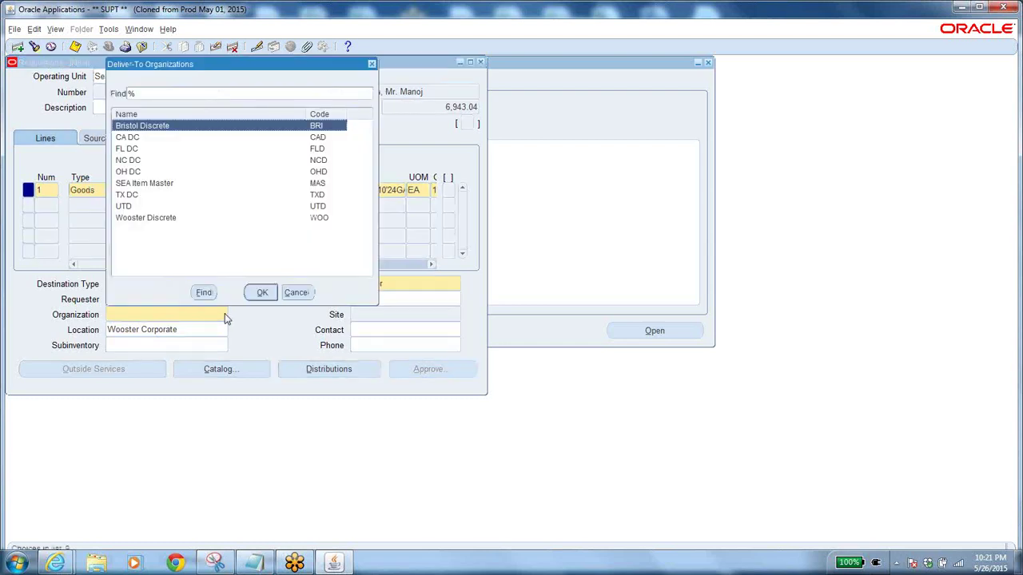
left_click(191, 207)
left_click(183, 218)
left_click(262, 292)
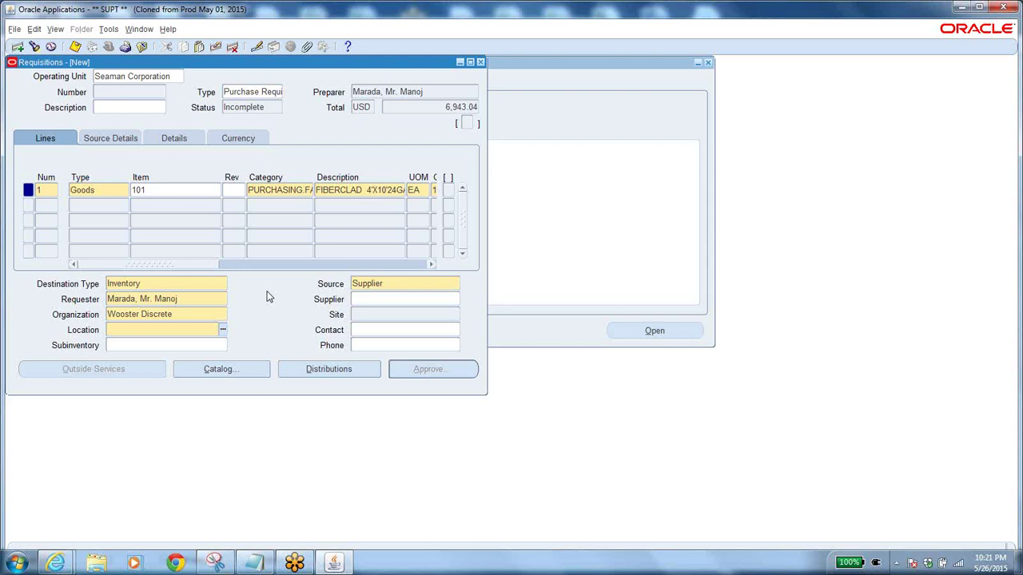
Step: Set the line's deliver-to location to Wooster Corporate and save the requisition
left_click(223, 330)
type("%")
key("Return")
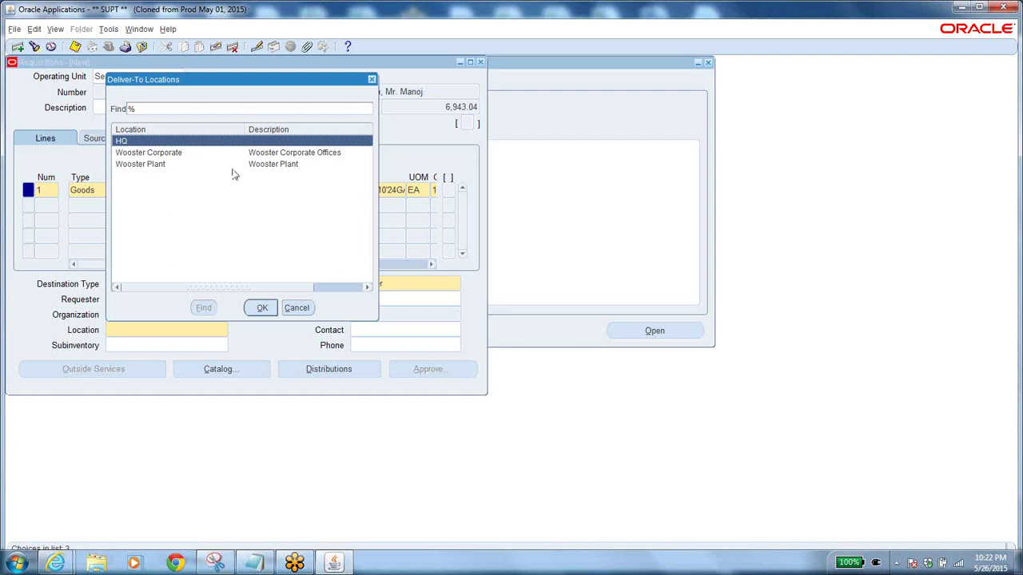
left_click(157, 166)
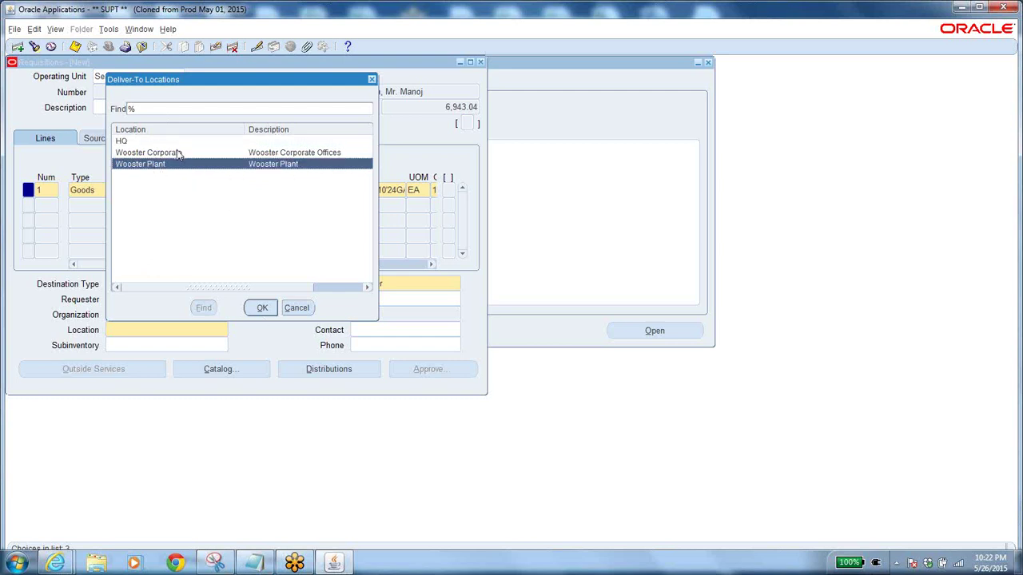
left_click(179, 154)
left_click(262, 308)
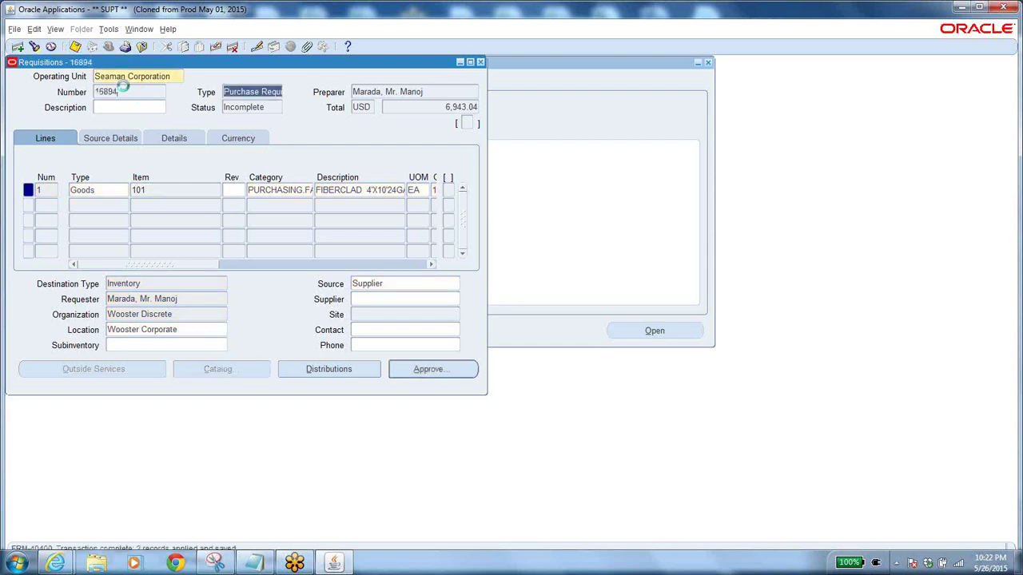
Step: Copy the requisition number into a new Notepad note, label it PR, and return to the requisition
left_click(120, 92)
key("ctrl+c")
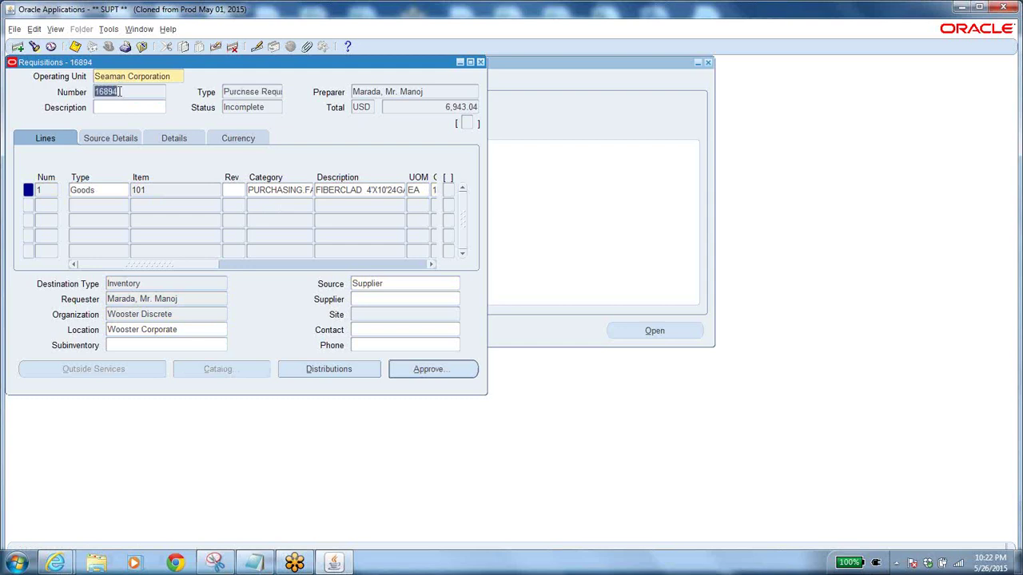
left_click(17, 563)
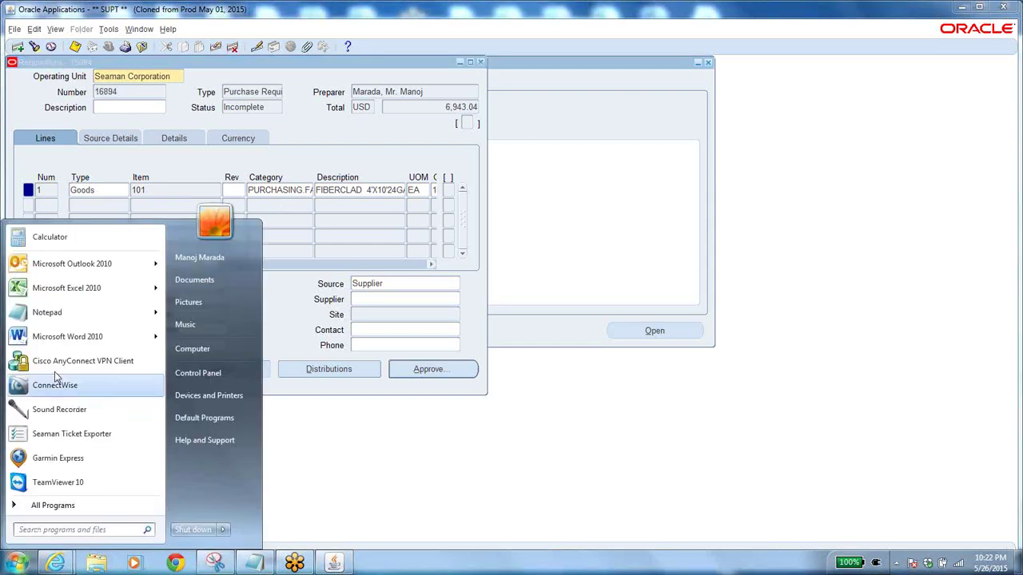
left_click(69, 314)
key("ctrl+v")
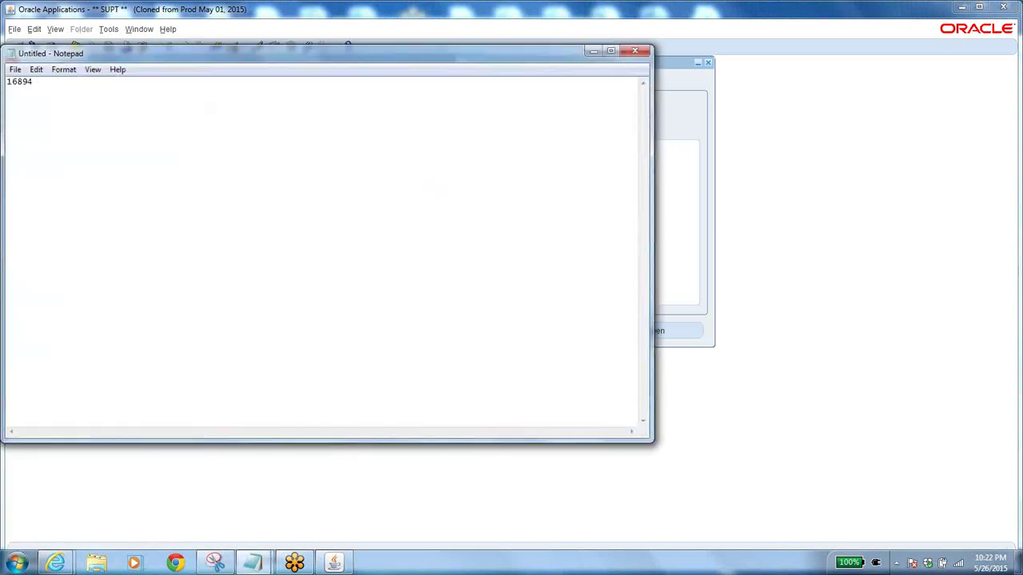
type("PR")
left_click(594, 52)
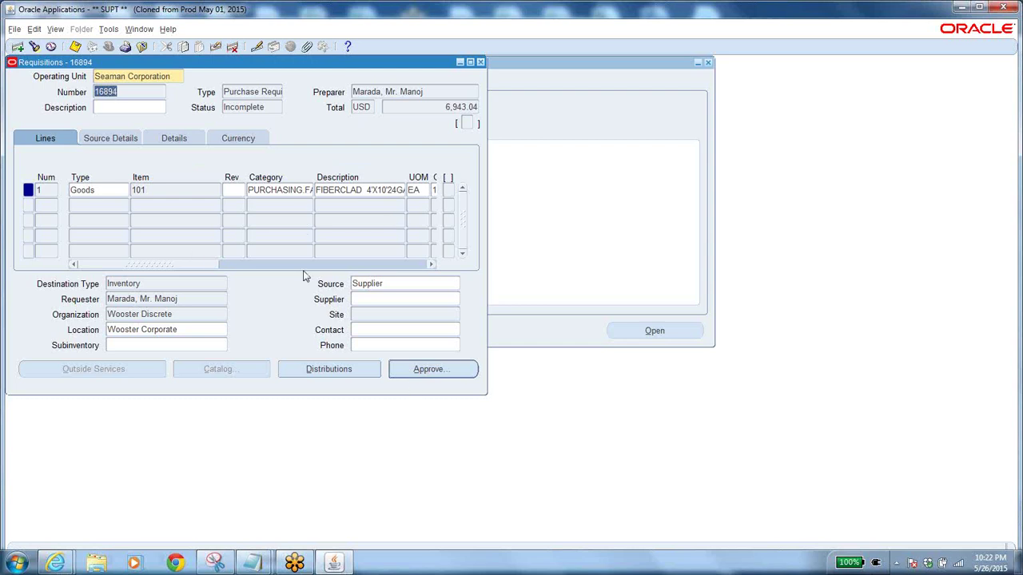
Step: Examine the requisition header's status, total amount, preparer and requisition number
left_click(263, 107)
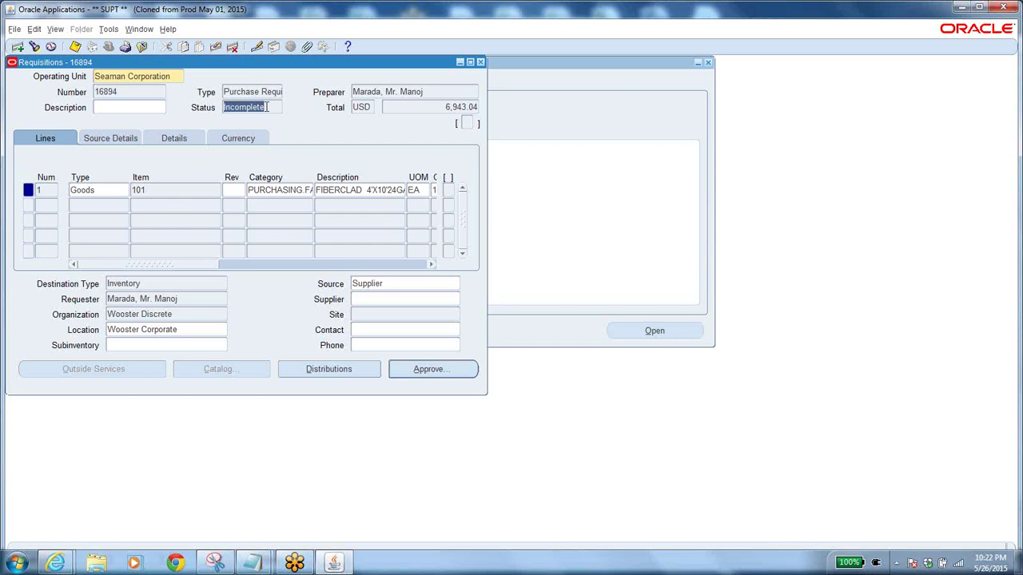
left_click(437, 107)
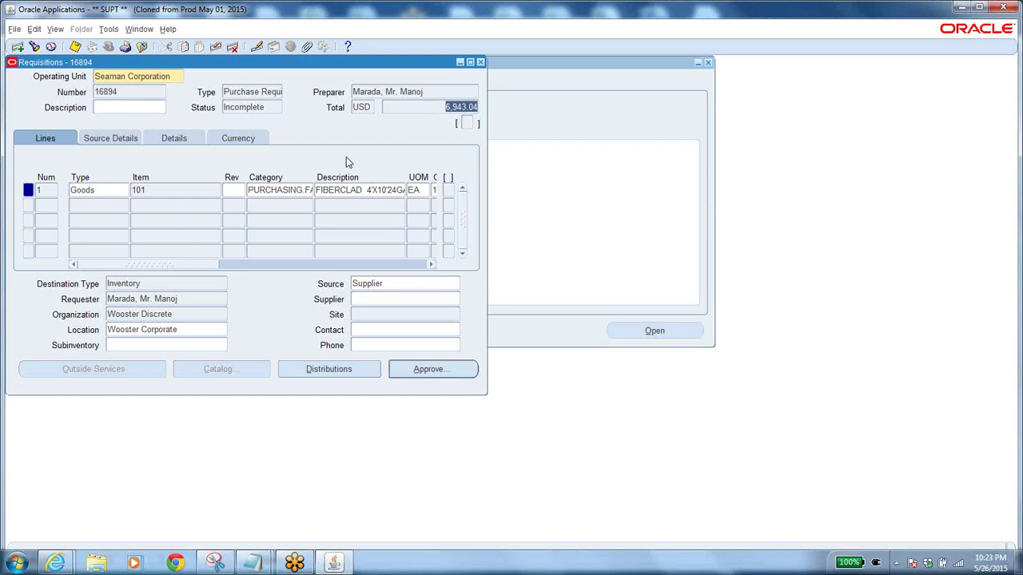
left_click(435, 92)
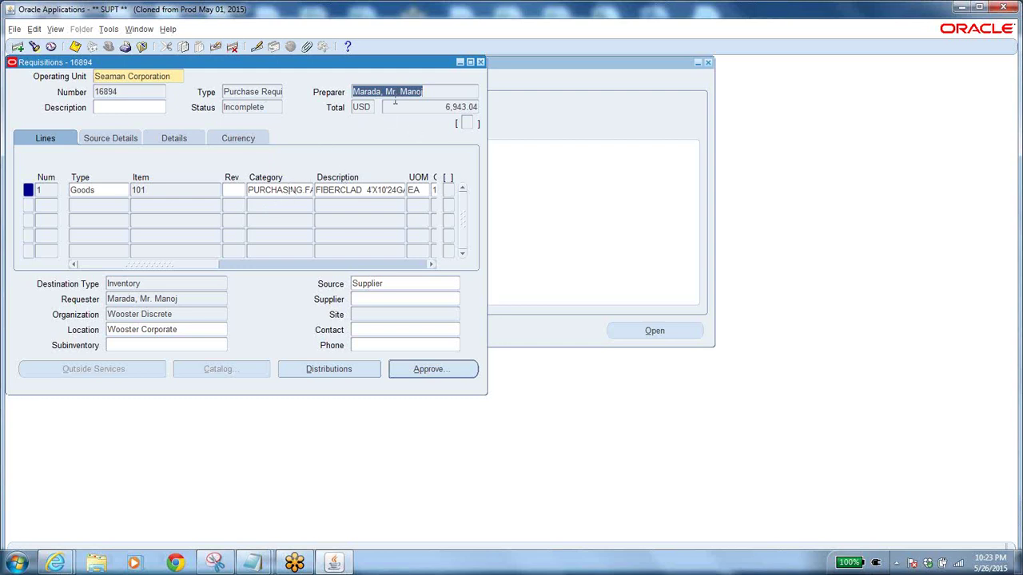
left_click(427, 93)
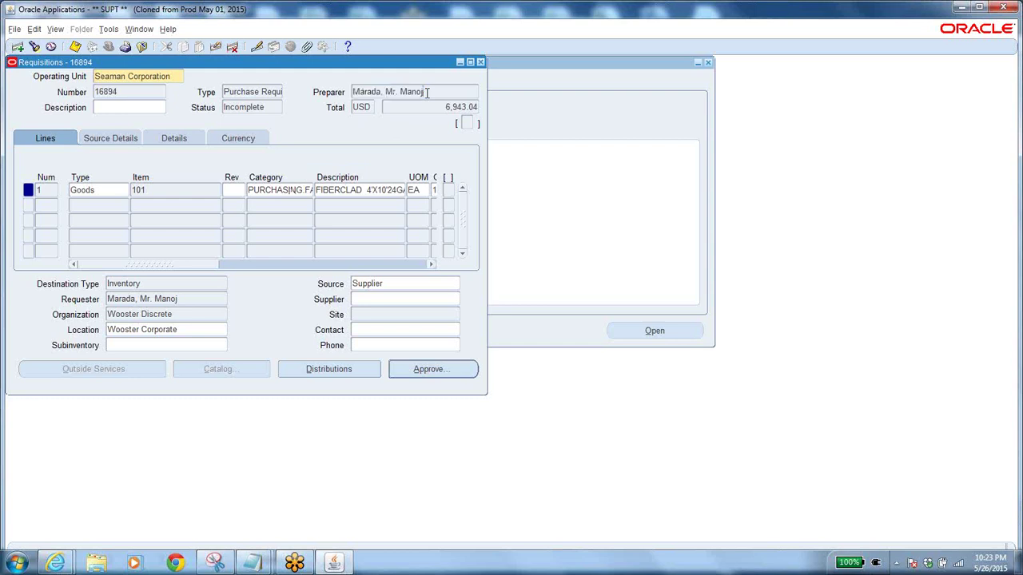
left_click_drag(430, 93, 301, 93)
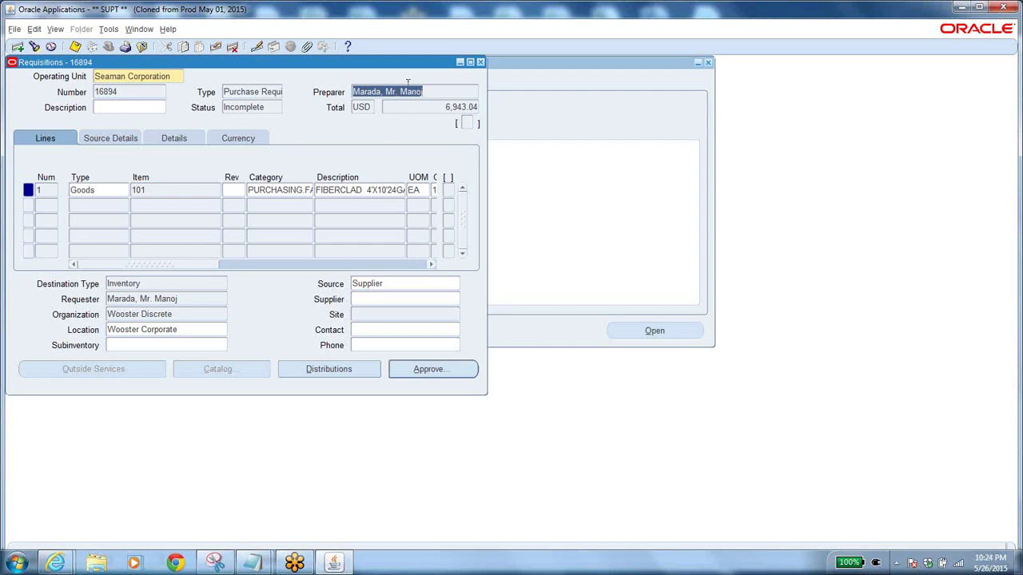
left_click(133, 92)
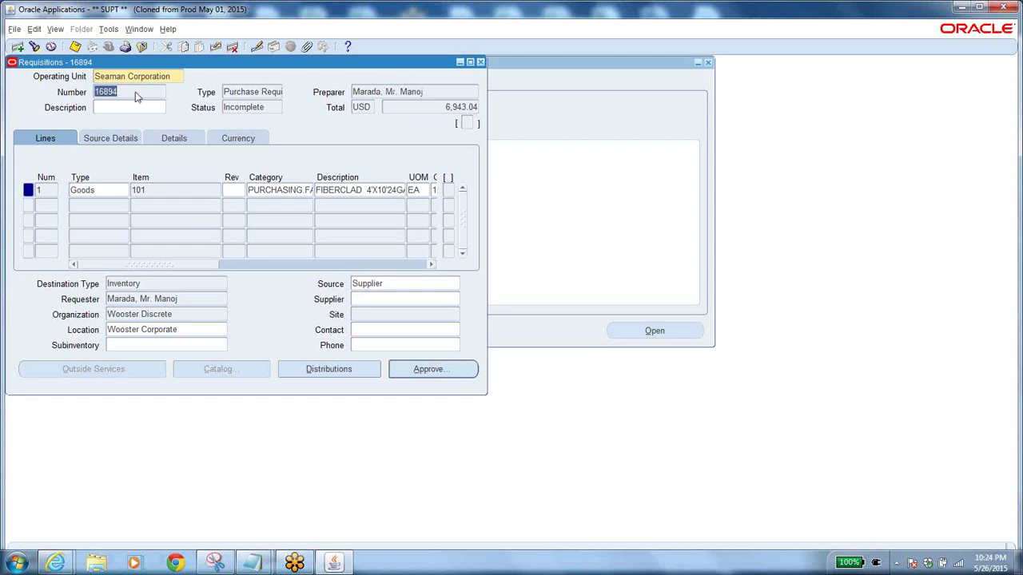
left_click(429, 90)
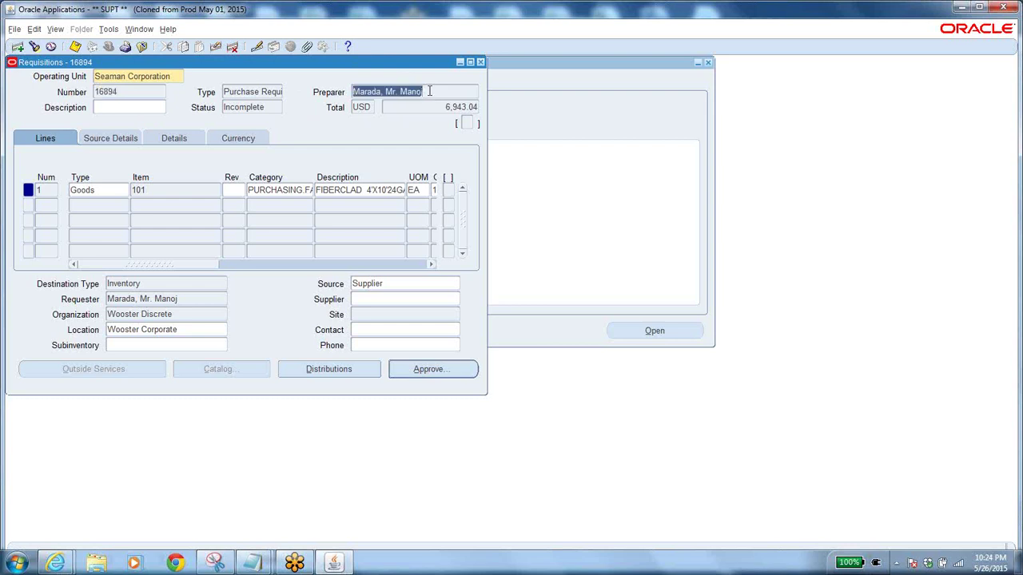
left_click(440, 107)
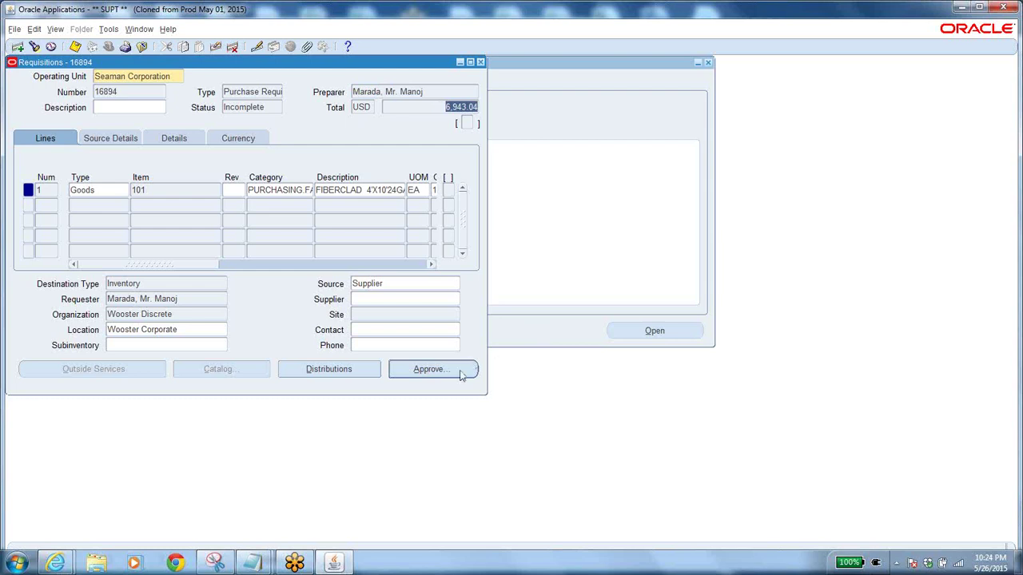
left_click(444, 106)
double_click(445, 106)
left_click(446, 107)
double_click(460, 106)
Step: Open the distributions of requisition line 1 and examine the charge account of the first distribution
left_click(106, 186)
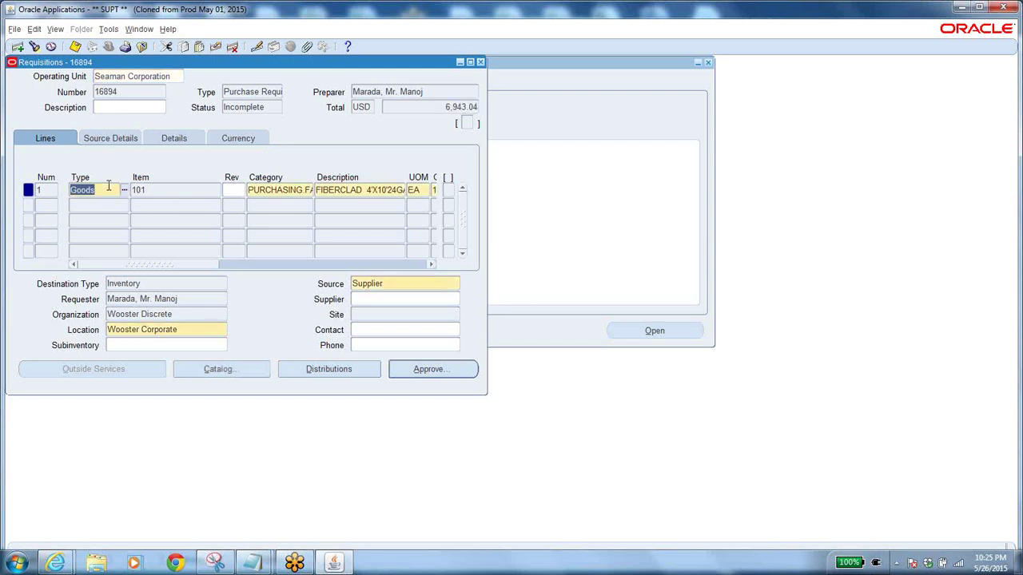
left_click(317, 372)
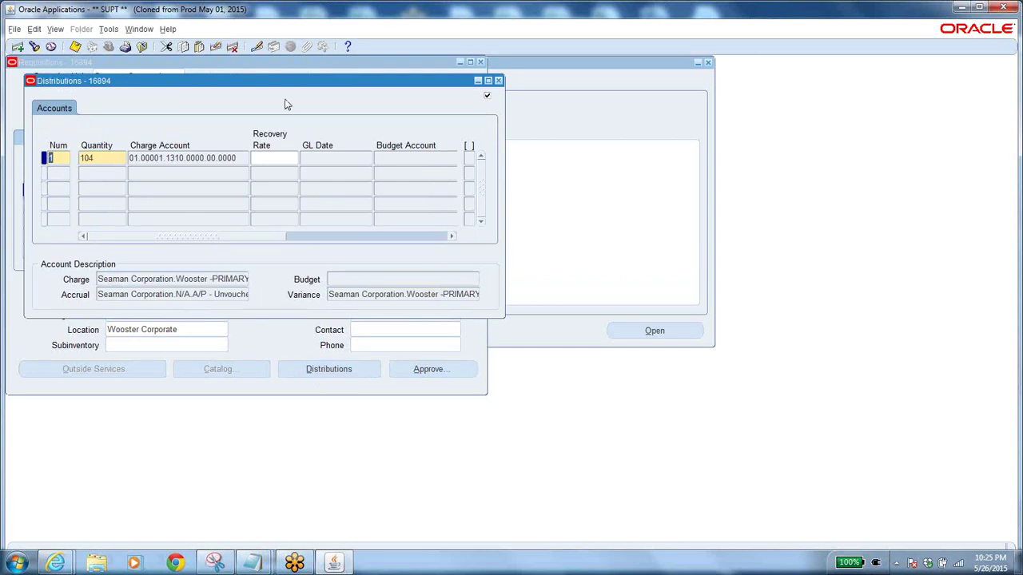
left_click(238, 159)
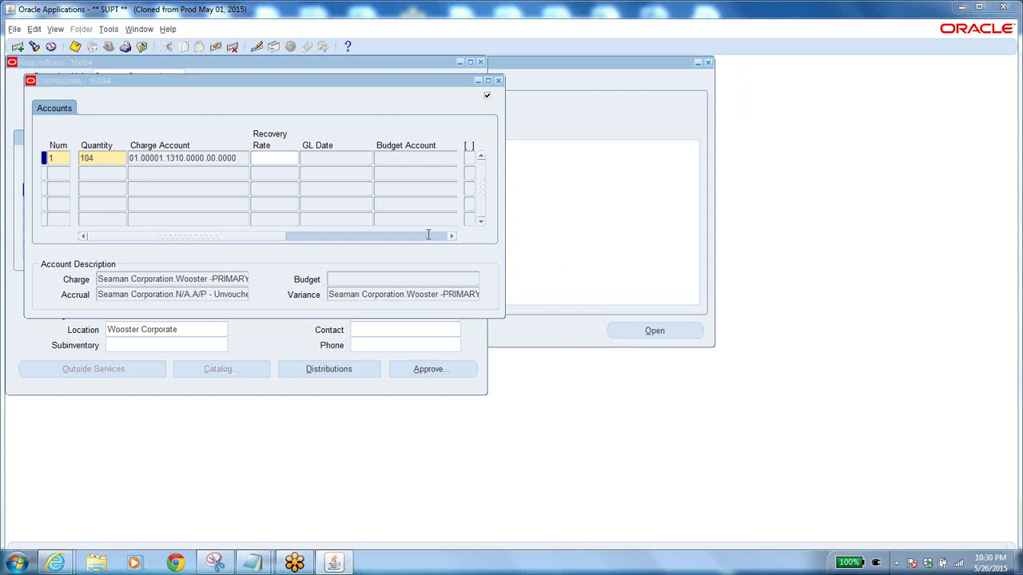
left_click_drag(383, 88, 555, 184)
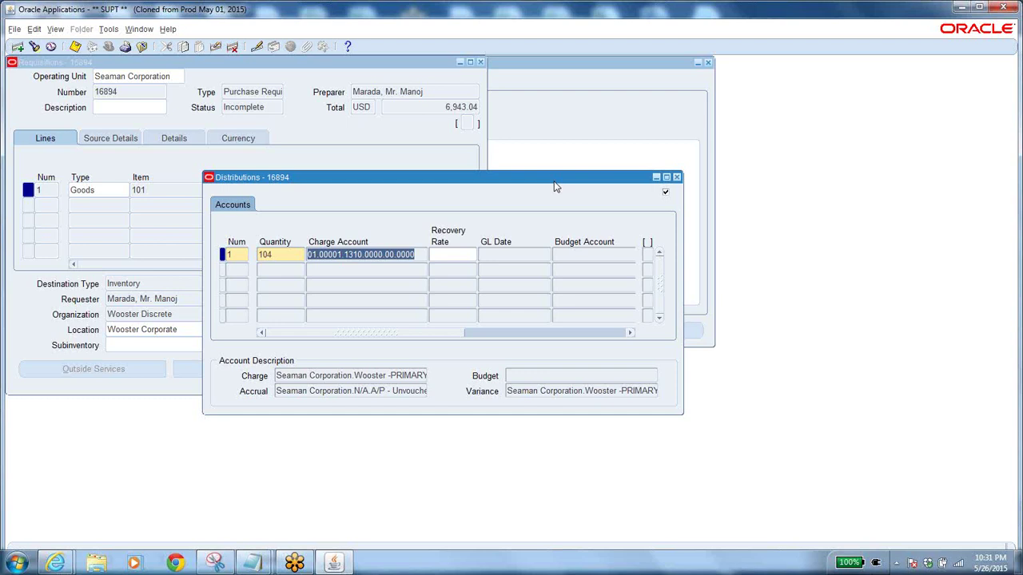
left_click(419, 254)
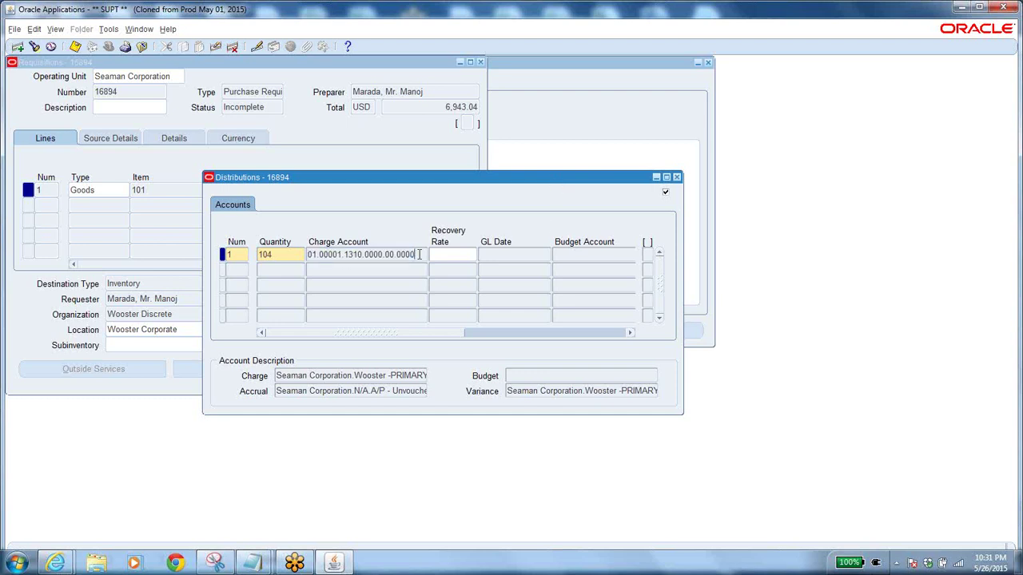
left_click_drag(418, 254, 304, 254)
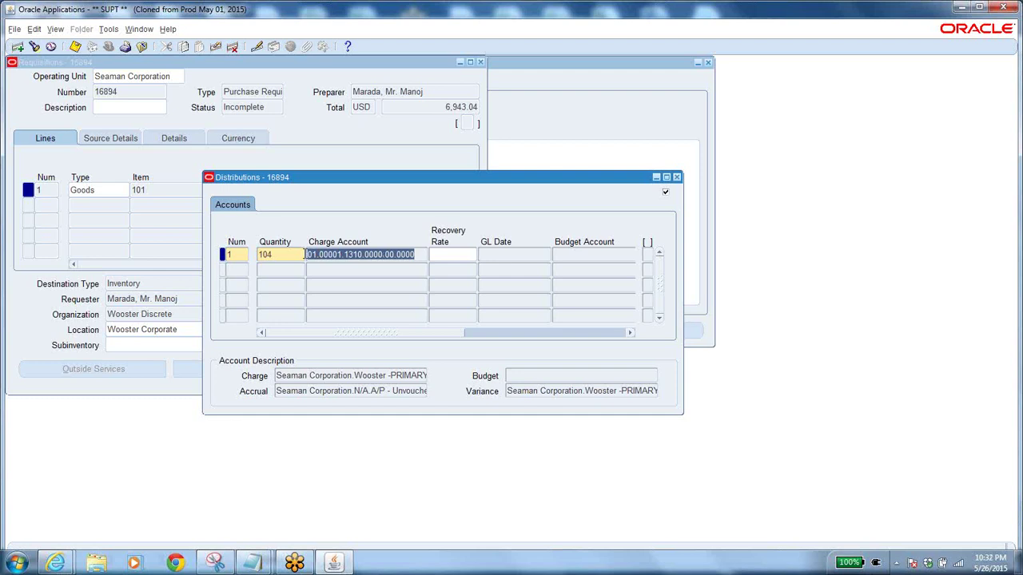
Step: View the charge account's segments, check department, account and product class, and cancel without changes
double_click(414, 256)
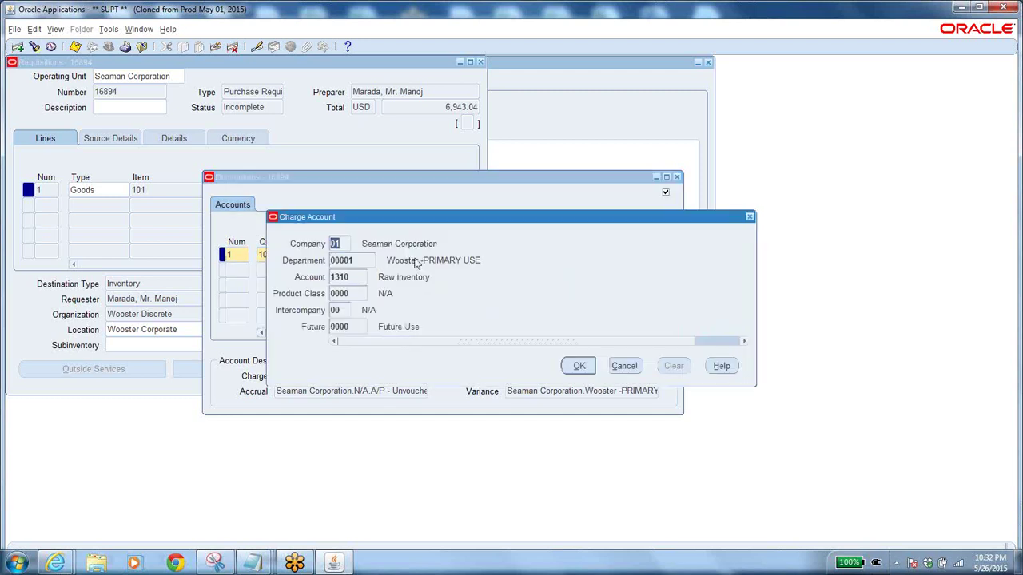
left_click(356, 260)
left_click(361, 278)
left_click(353, 278)
left_click(352, 294)
left_click(350, 293)
left_click(636, 367)
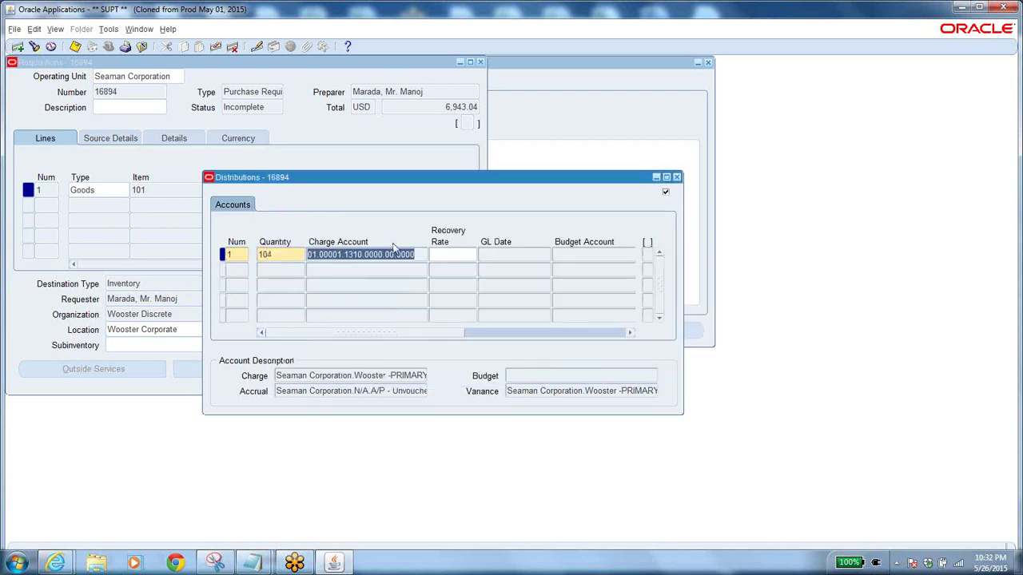
Step: Recheck the full charge account string of distribution 1 and close the distributions
left_click(417, 254)
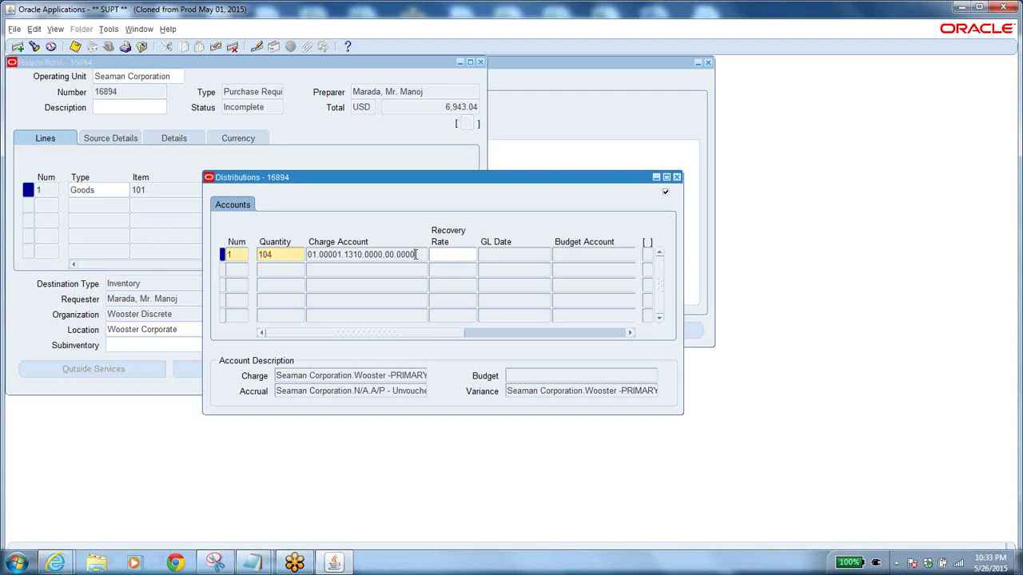
left_click_drag(416, 254, 309, 254)
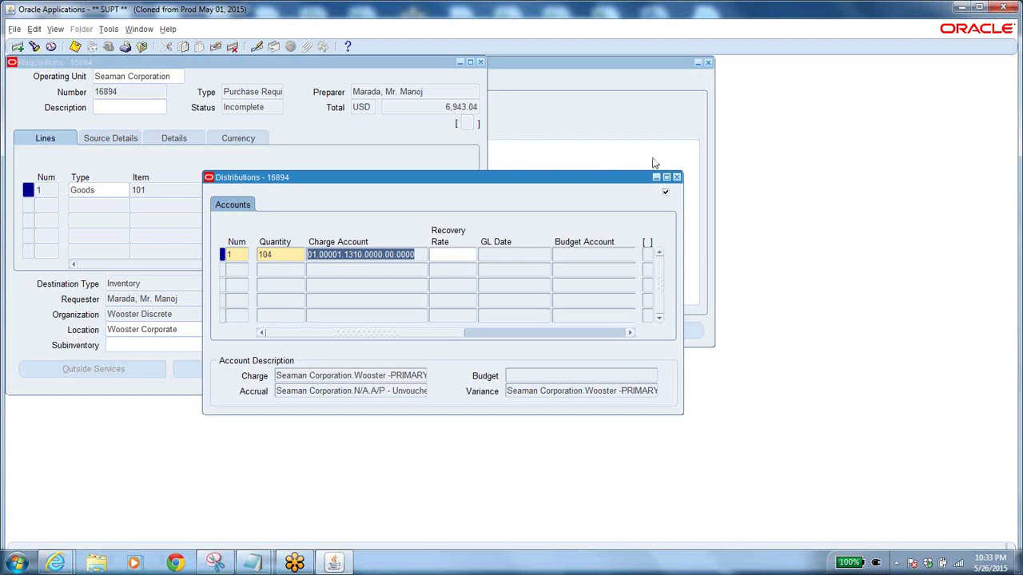
left_click(677, 177)
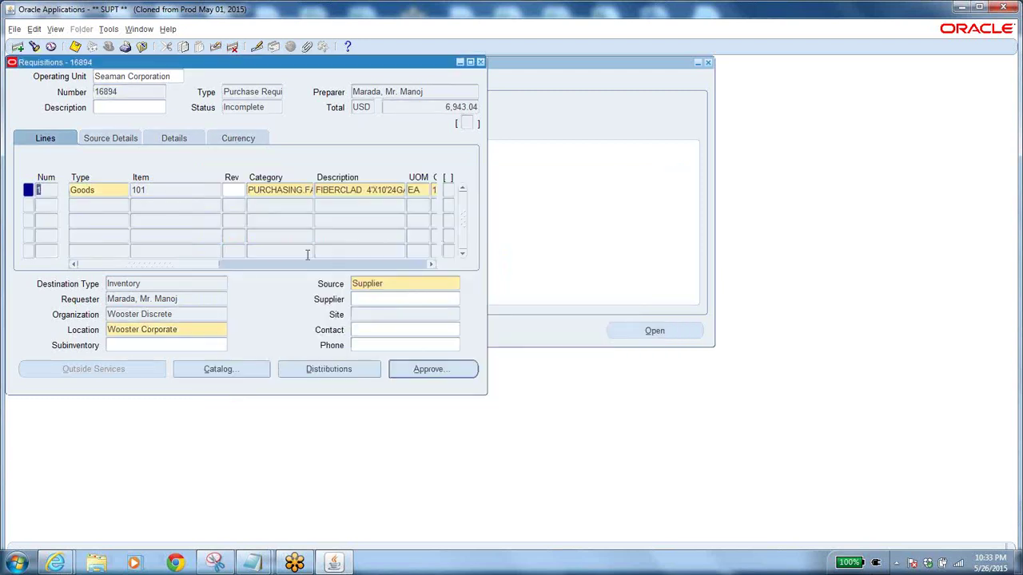
Step: Check the requisition line's category and item, and reopen its distributions to review the quantity and charge account
left_click(283, 190)
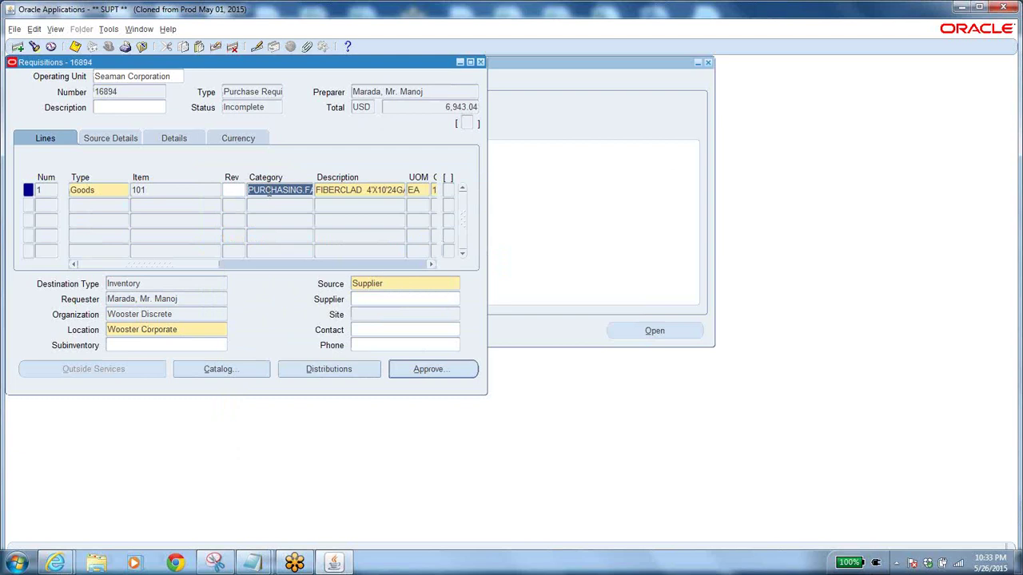
left_click(157, 189)
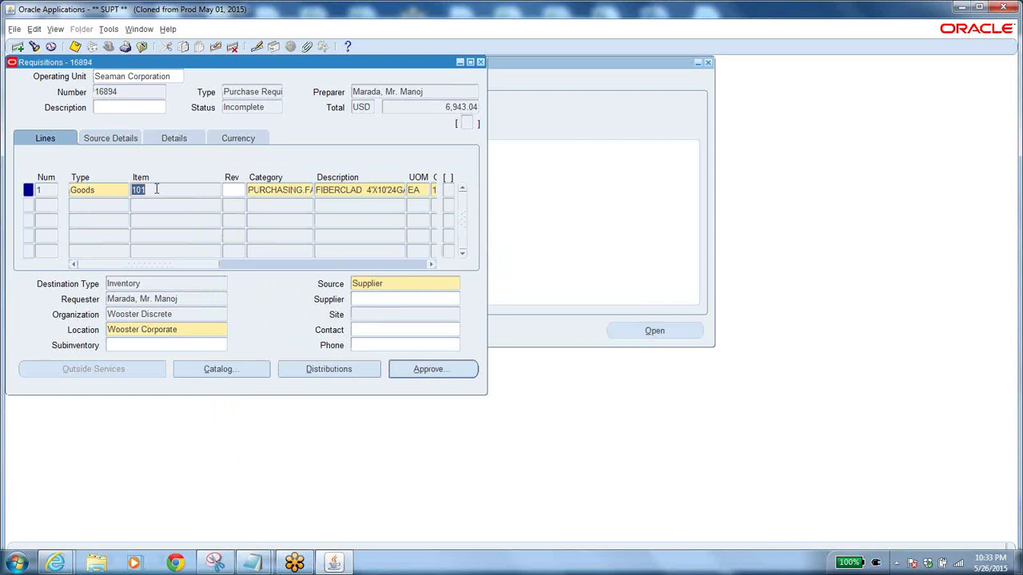
left_click(337, 371)
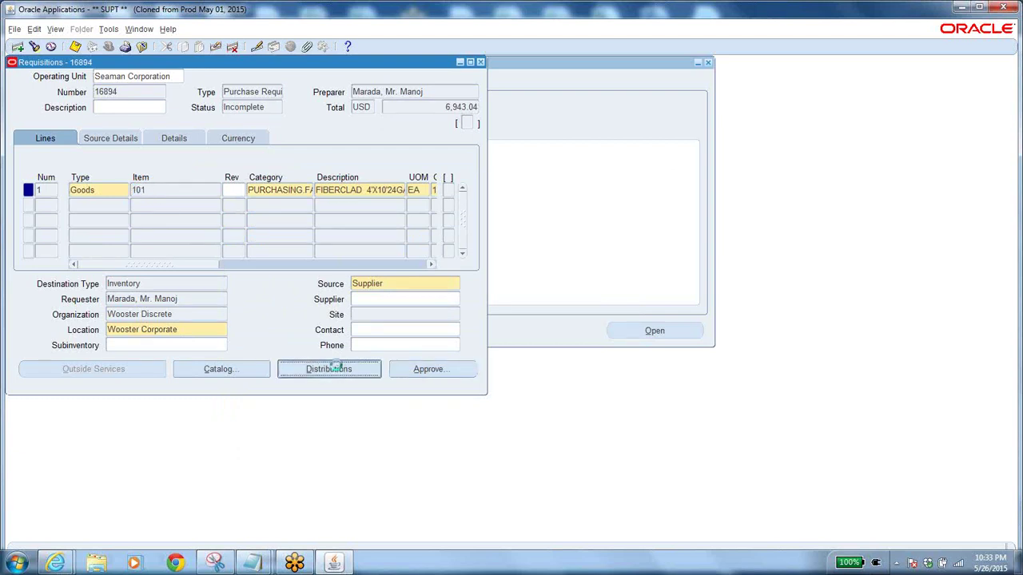
left_click(235, 157)
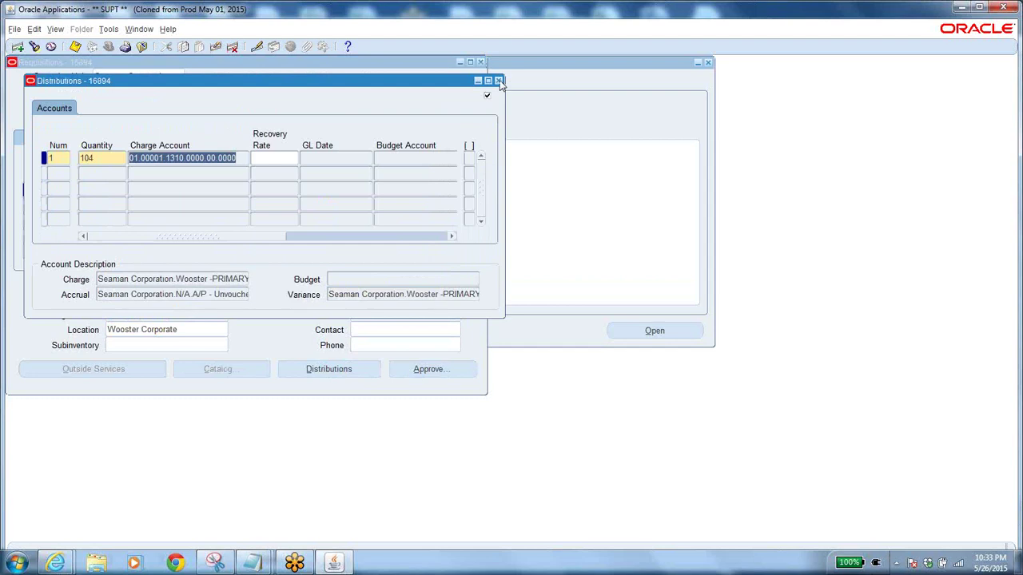
left_click(240, 157)
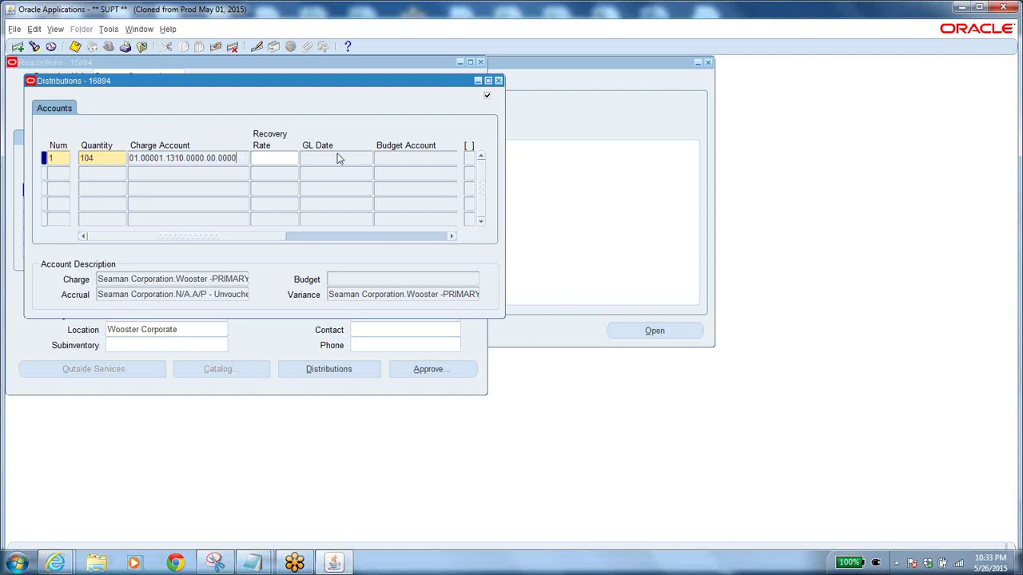
double_click(100, 158)
double_click(238, 157)
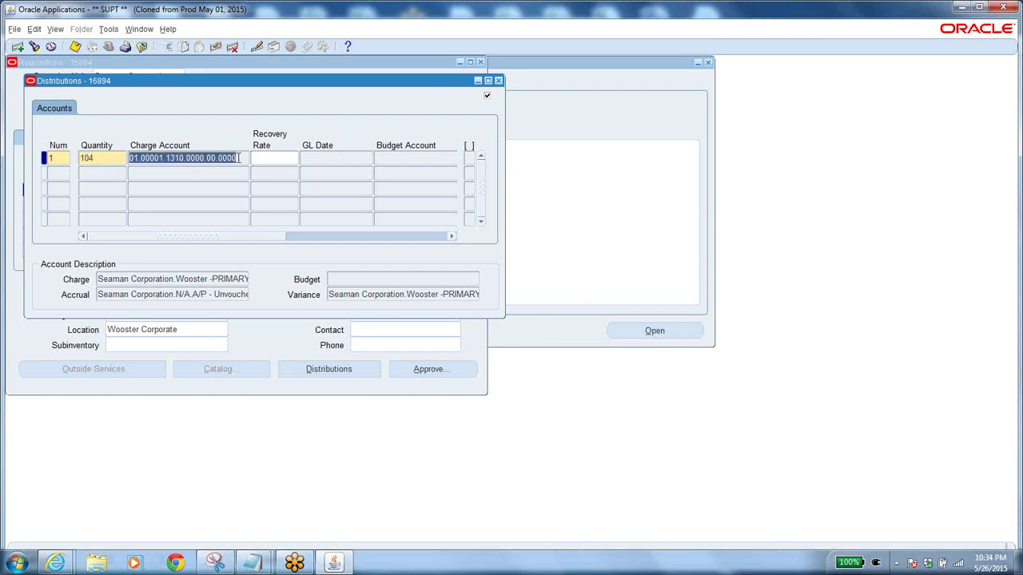
double_click(96, 157)
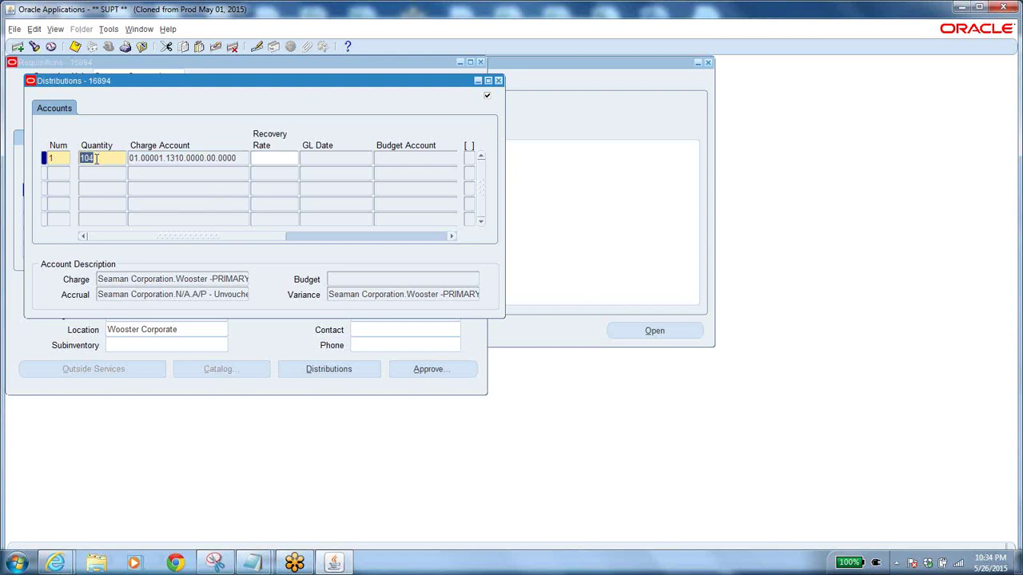
left_click(98, 158)
Step: Try to add a second distribution to the requisition line and enter its charge account without a quantity, returning to the first distribution
left_click(98, 173)
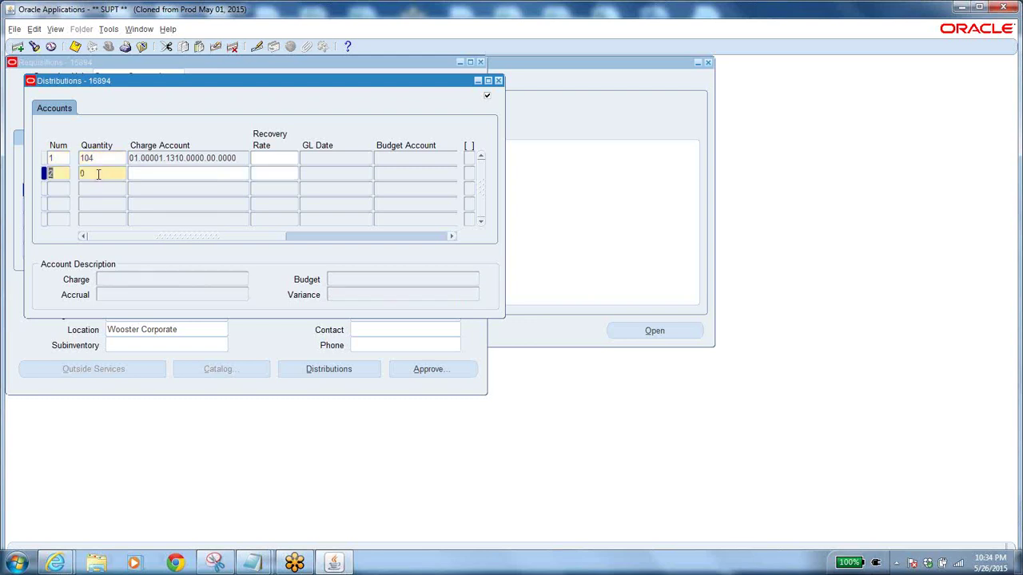
left_click(98, 173)
left_click(209, 176)
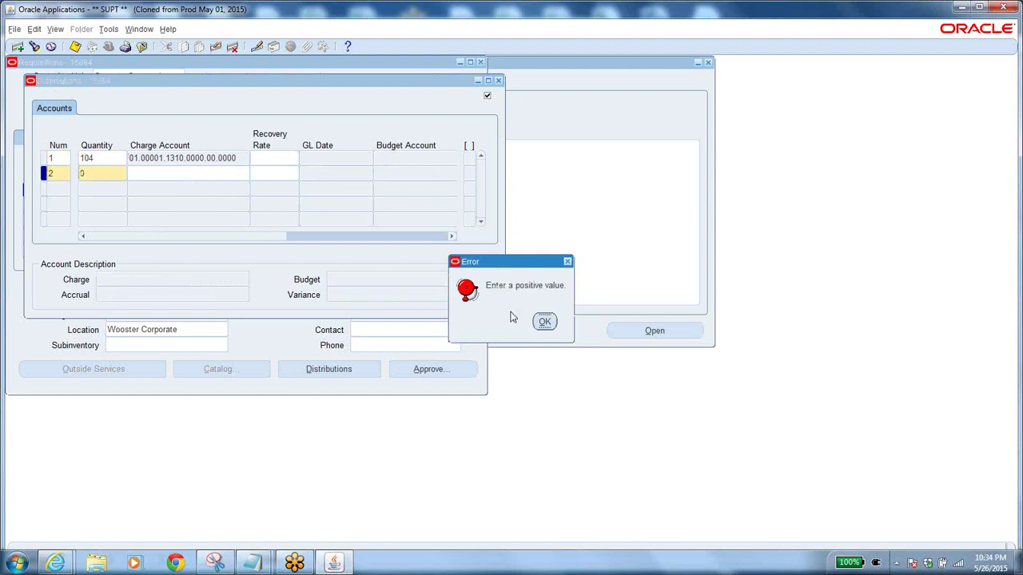
left_click(544, 322)
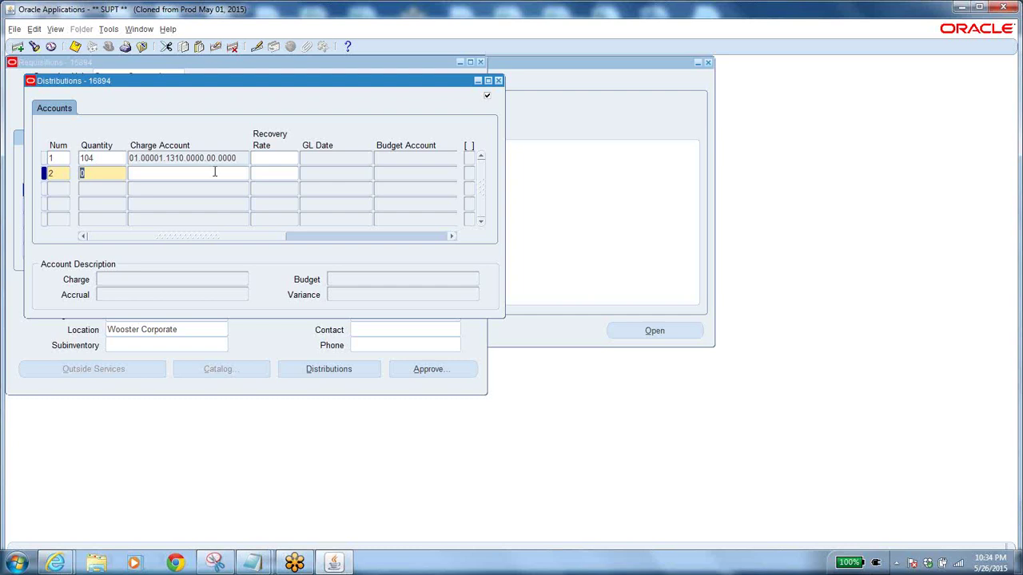
left_click(206, 158)
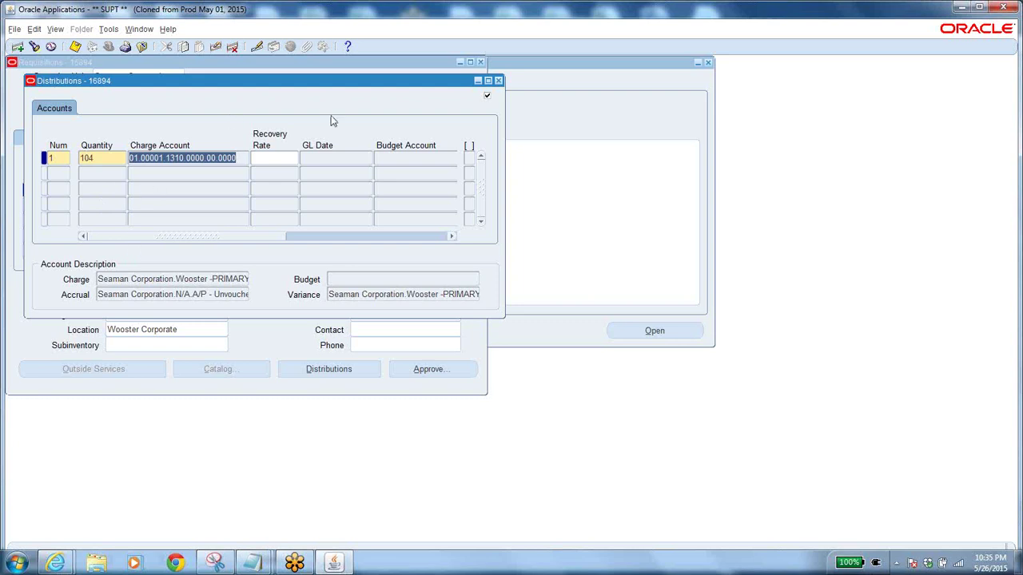
Step: Compare the requisition line's item, quantity and price with the quantity in its distributions, and close the distributions
left_click(498, 80)
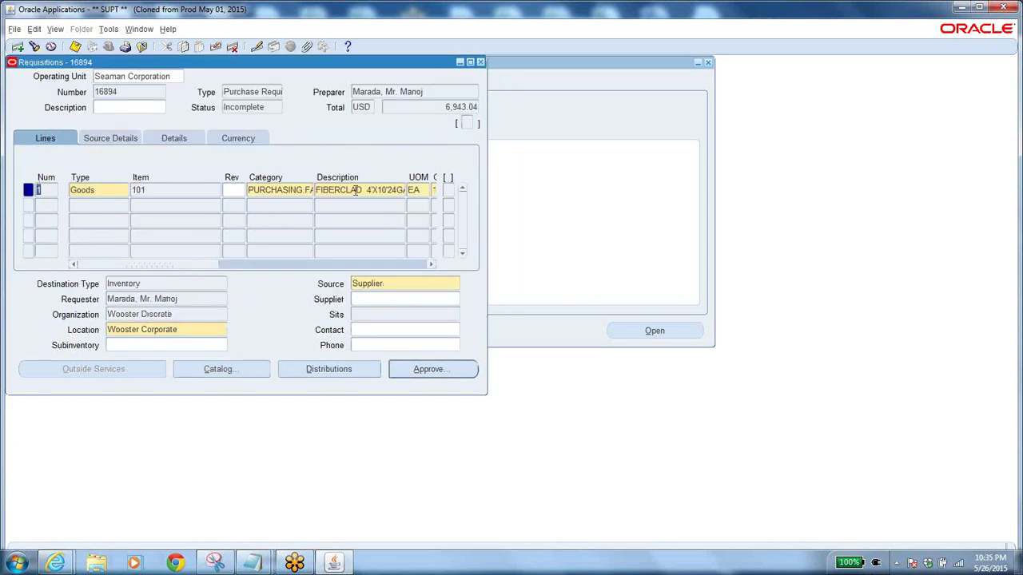
left_click(342, 373)
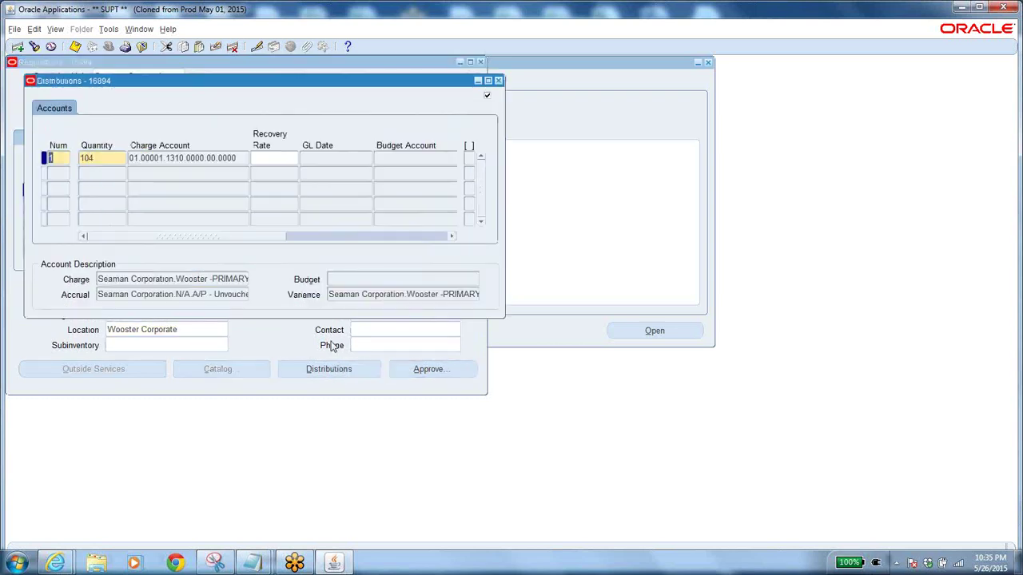
left_click(497, 82)
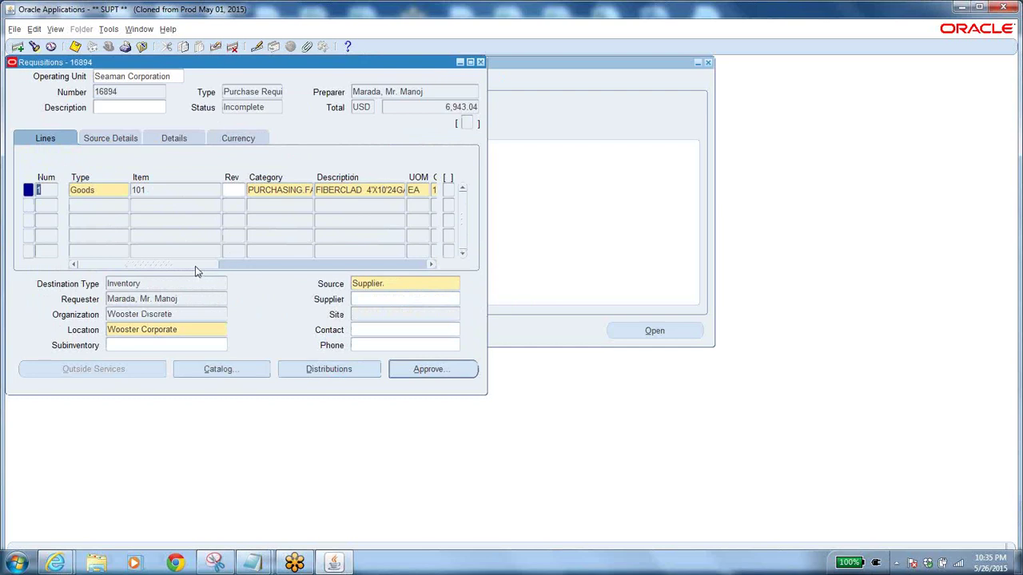
left_click_drag(195, 266, 227, 267)
double_click(380, 191)
left_click(331, 368)
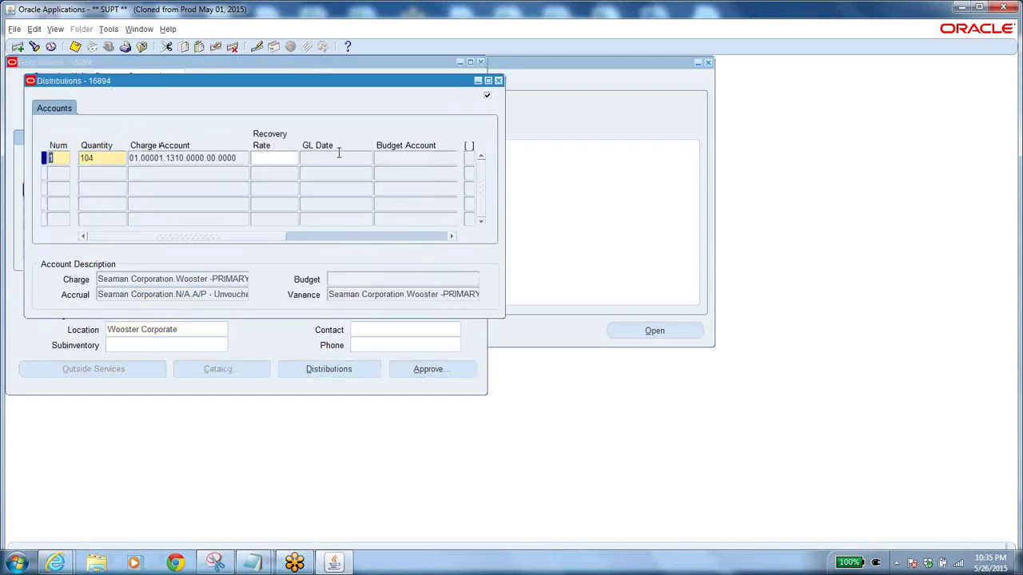
left_click(497, 82)
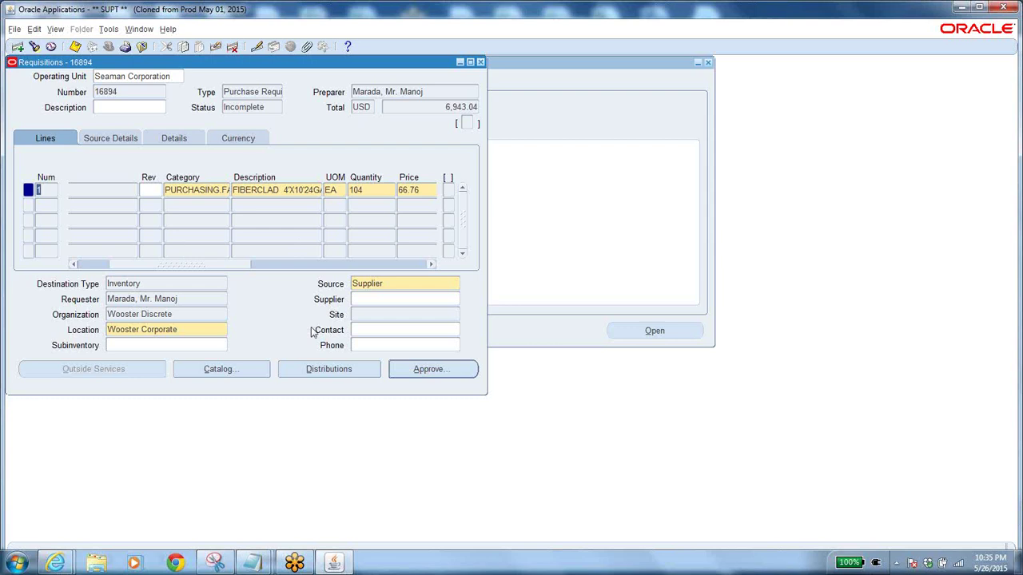
Step: Open the approval details of the requisition and reposition the dialog over the requisition form
left_click(429, 368)
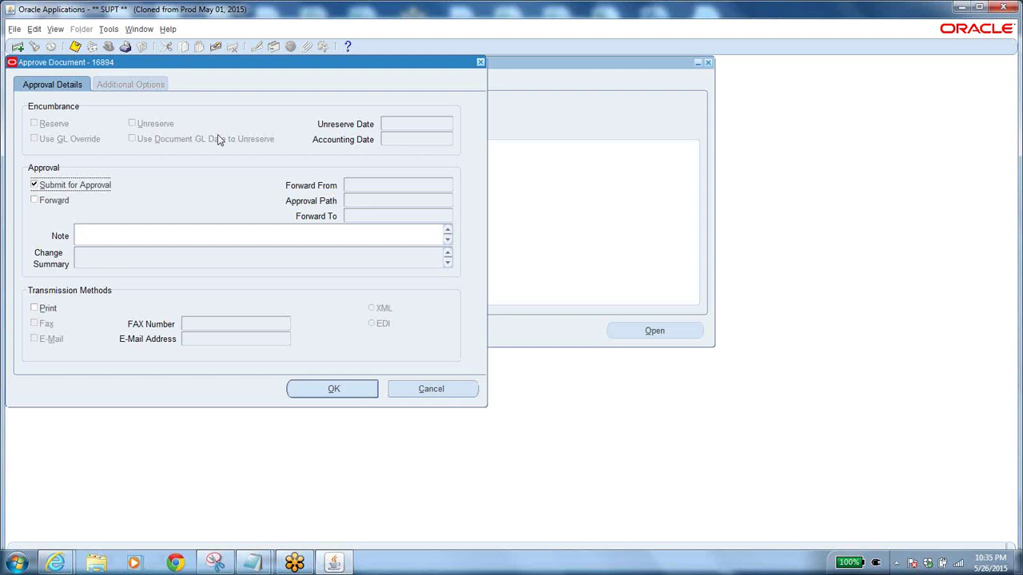
left_click_drag(200, 64, 460, 202)
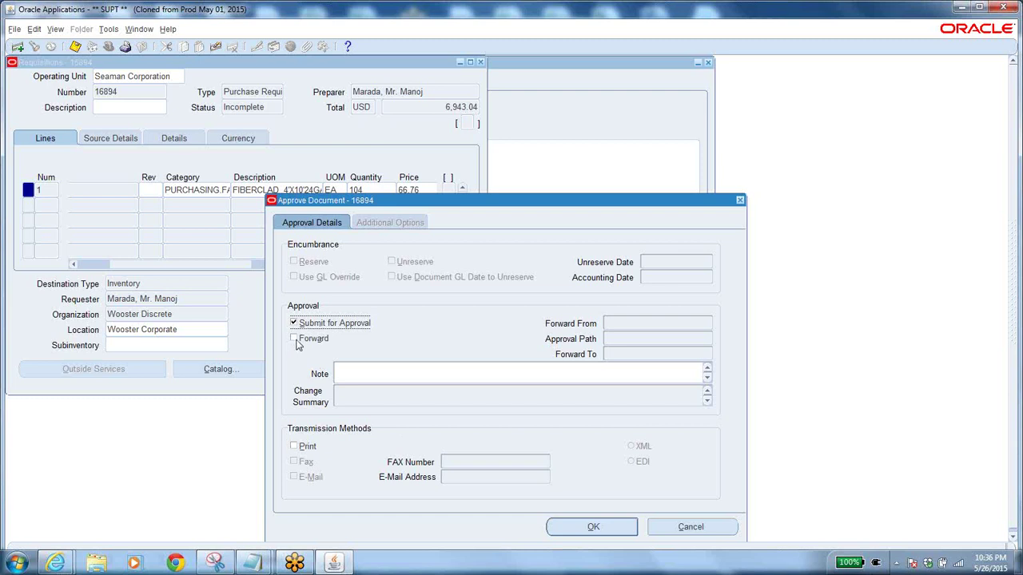
left_click_drag(500, 200, 316, 109)
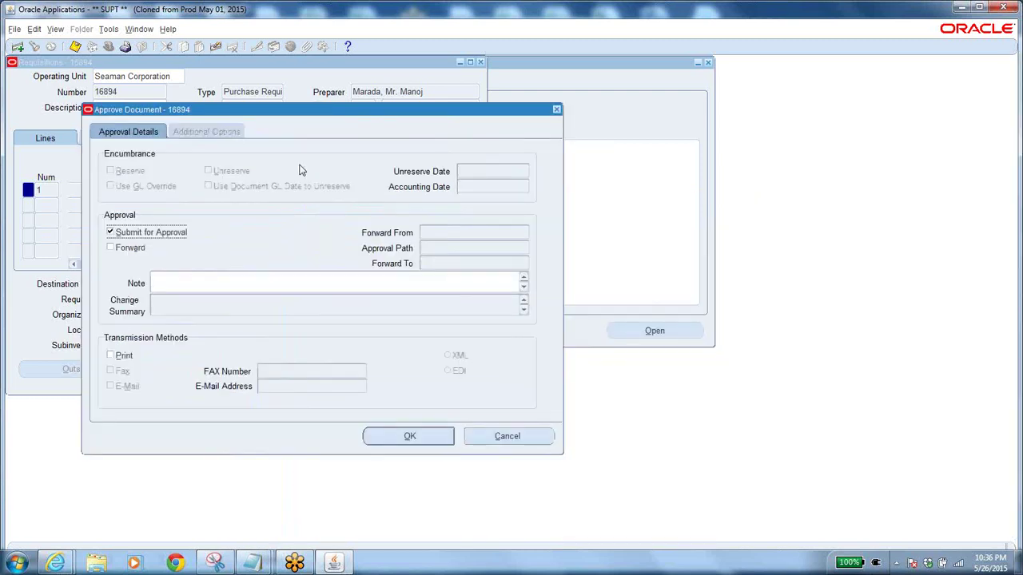
Step: Check forwarding through the Purchasing Approval Hierarchy path, clear the Forward option, and submit the requisition for approval
left_click(111, 248)
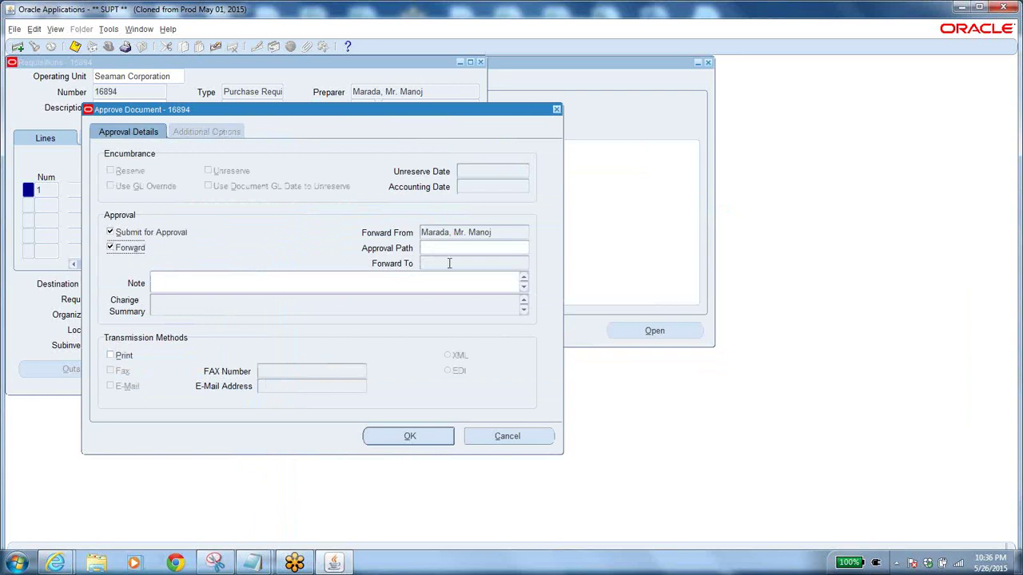
left_click(479, 247)
left_click(523, 247)
triple_click(487, 250)
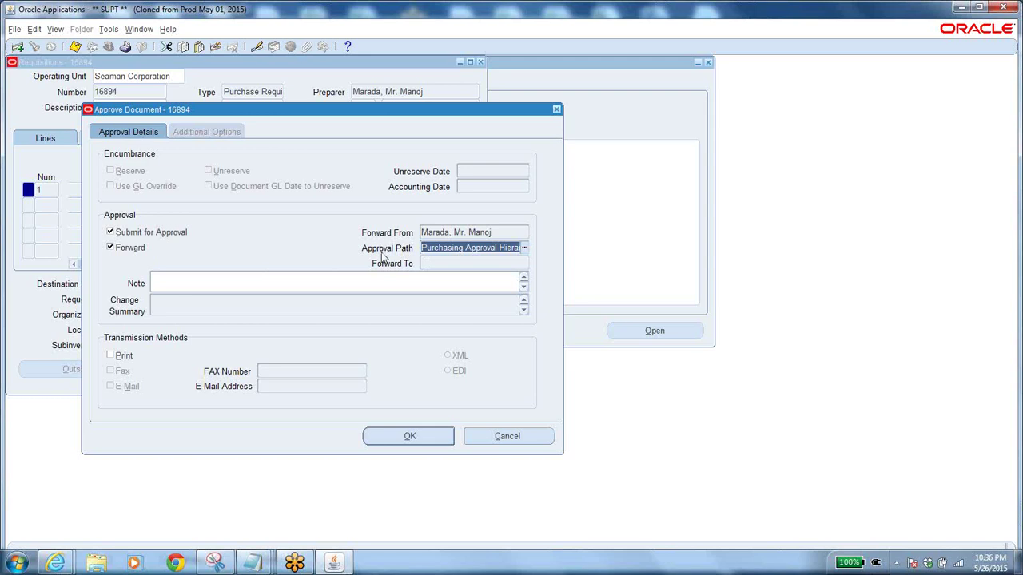
triple_click(497, 232)
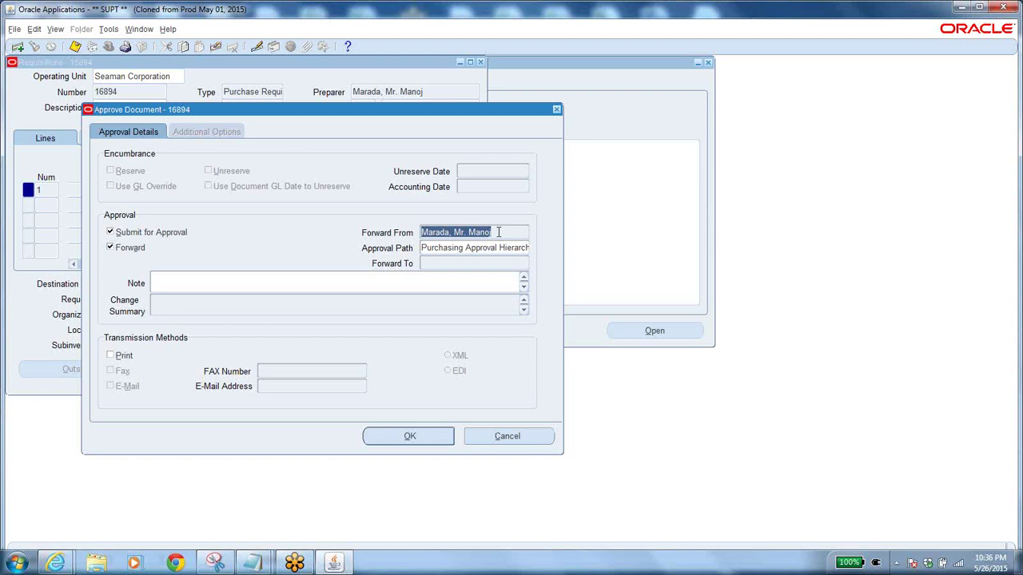
left_click(112, 248)
left_click(409, 436)
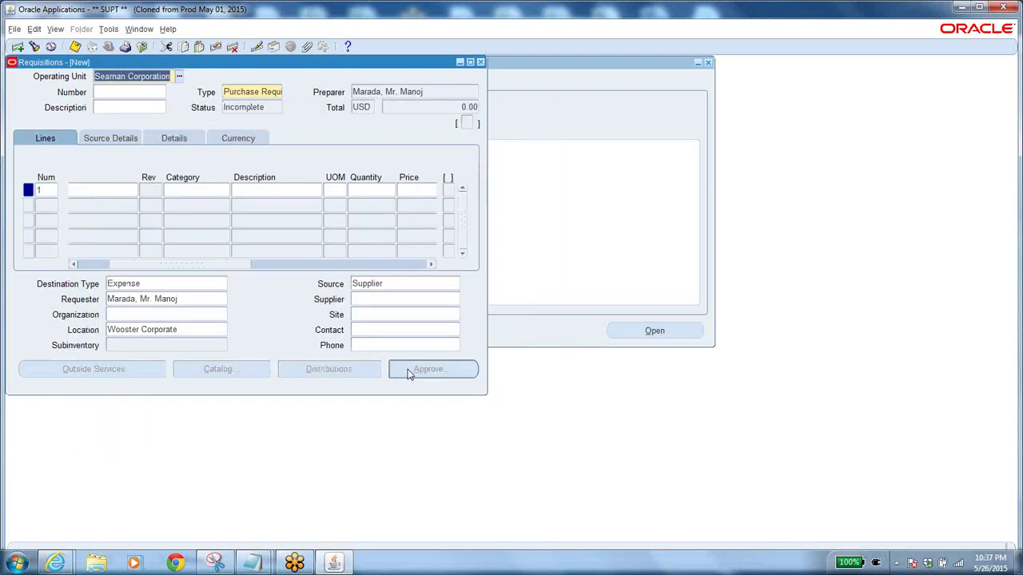
Step: Switch to the untitled Notepad note, copy the saved requisition number, and return to the Requisitions form
left_click(253, 562)
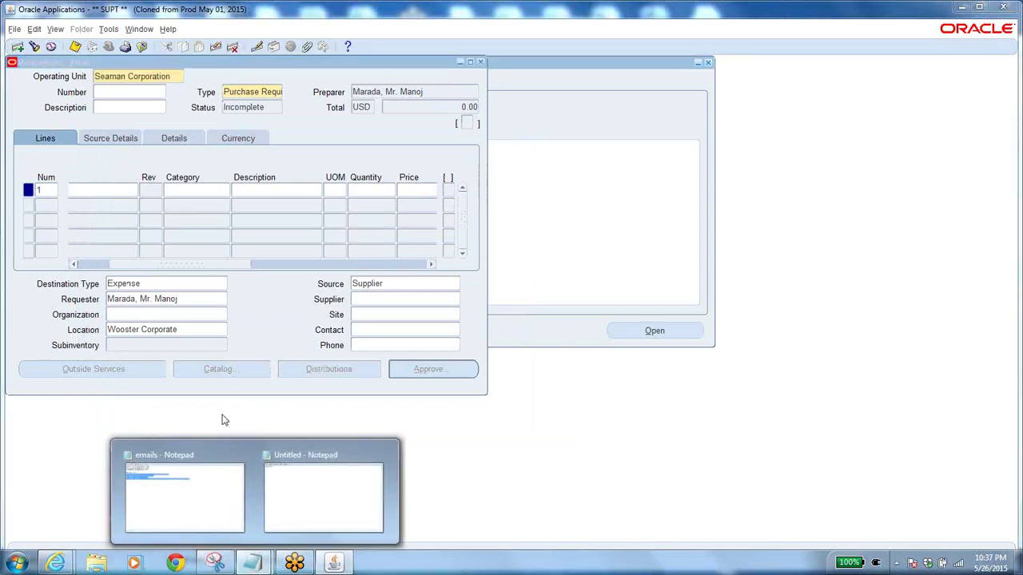
left_click(304, 482)
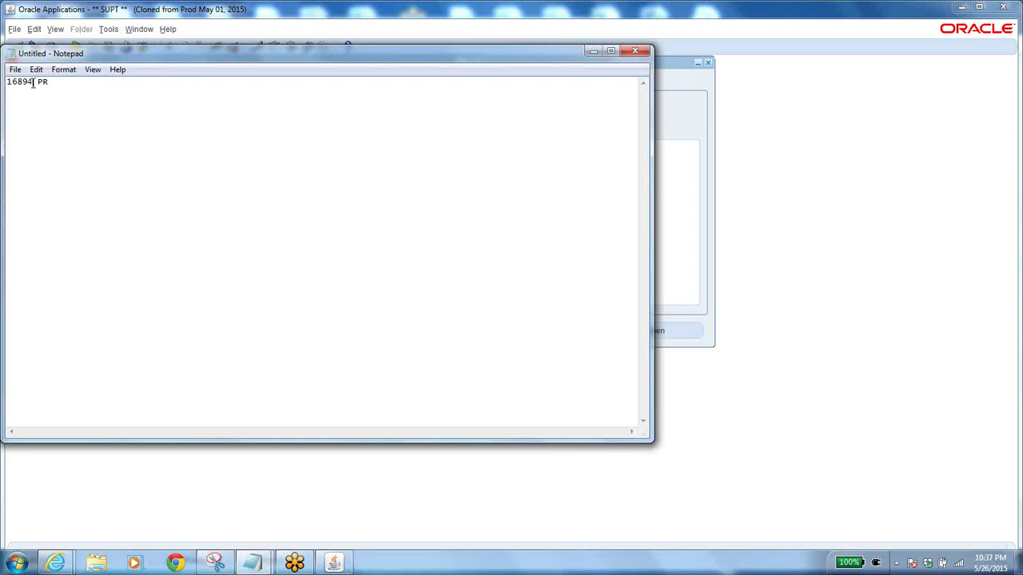
left_click_drag(17, 81, 6, 82)
left_click(593, 50)
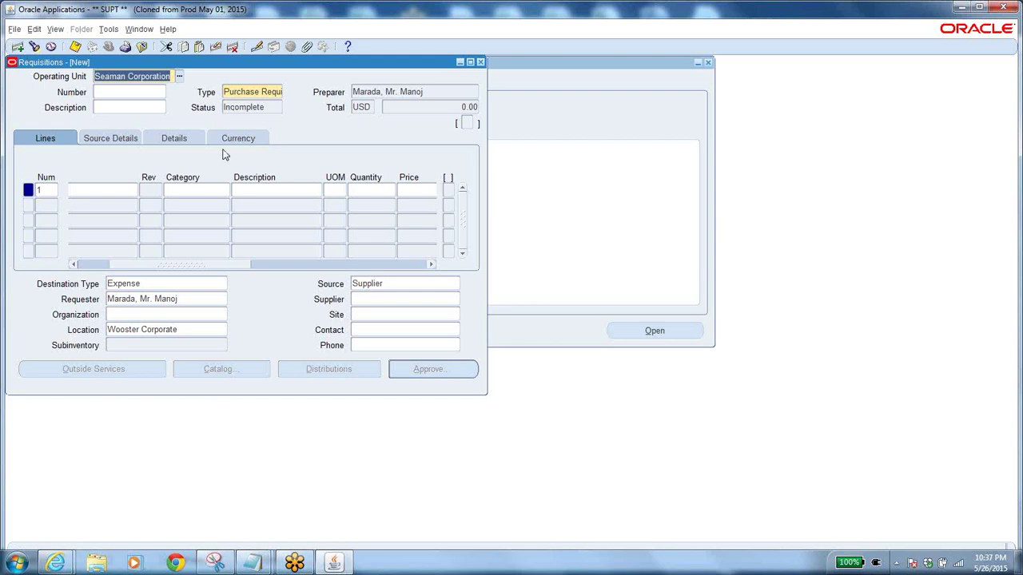
Step: Query the Requisitions form by the copied requisition number
key("F11")
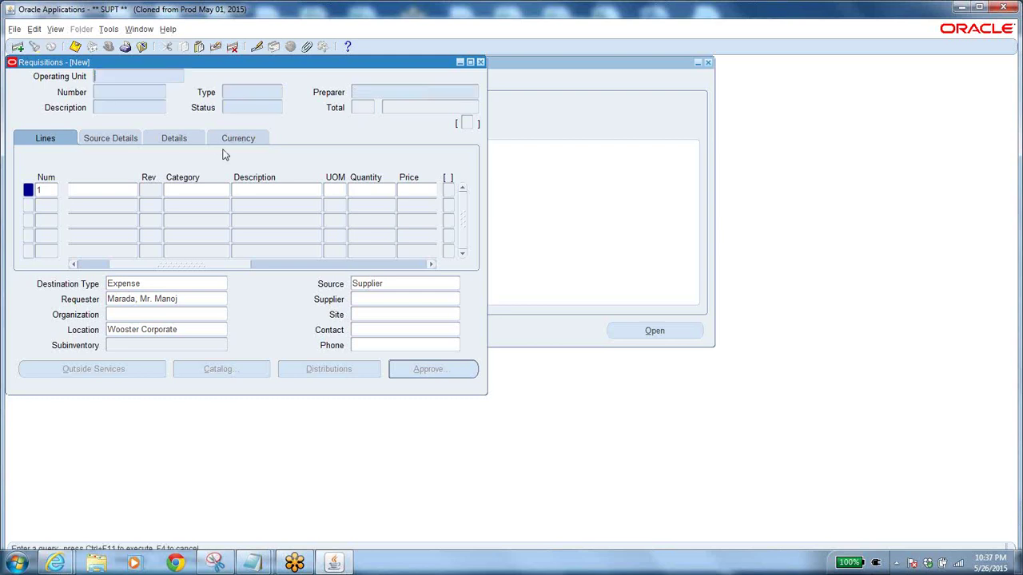
left_click(126, 92)
type("16894")
key("ctrl+F11")
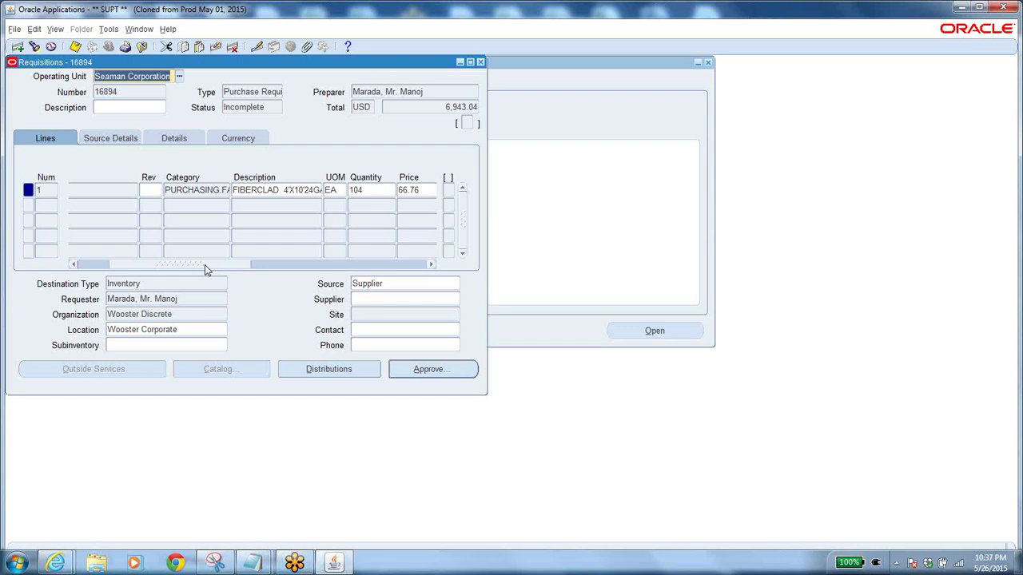
Step: Examine the retrieved requisition's line, number, approval status and preparer
left_click_drag(205, 264, 96, 265)
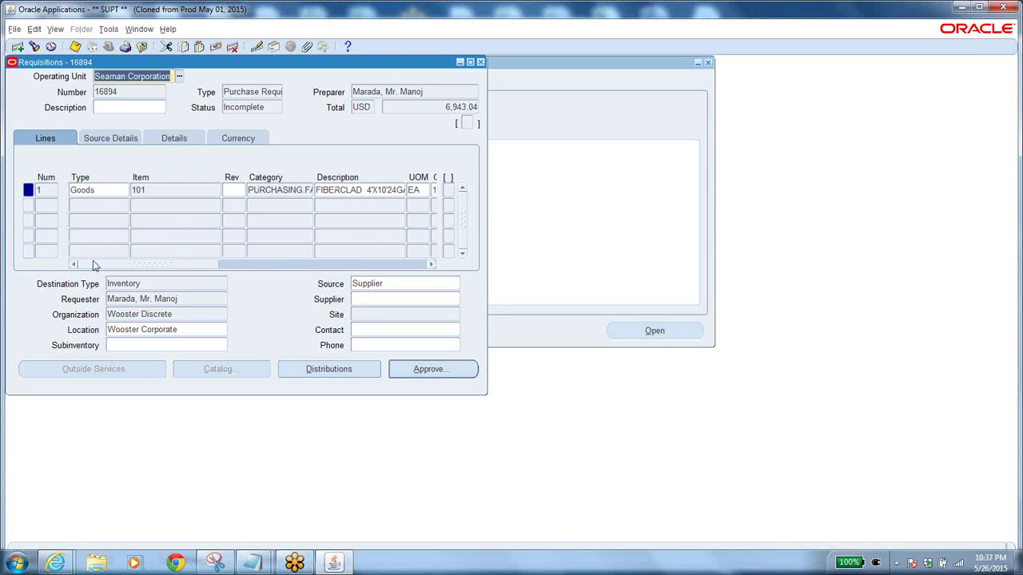
left_click(120, 90)
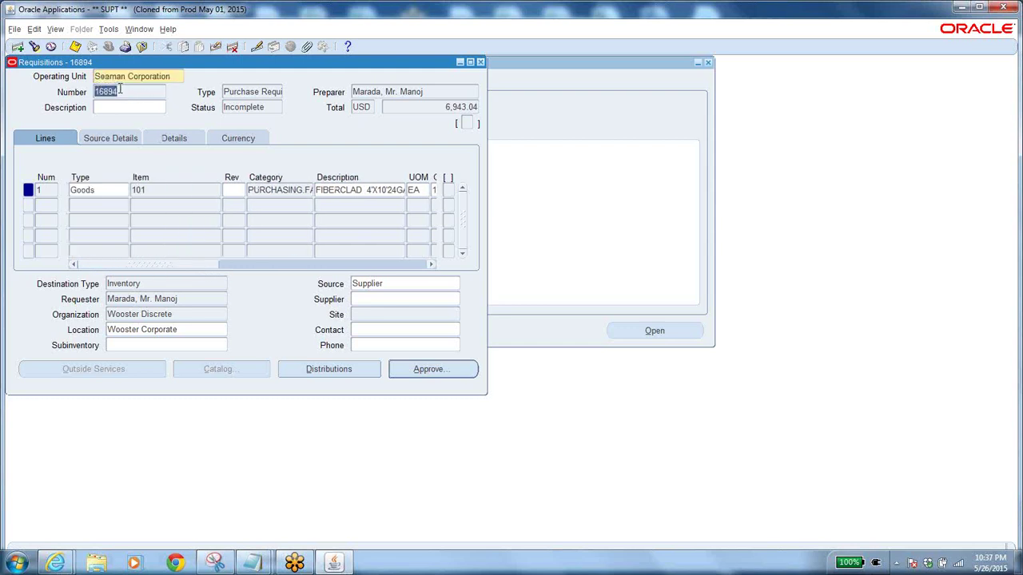
left_click(128, 92)
left_click(263, 107)
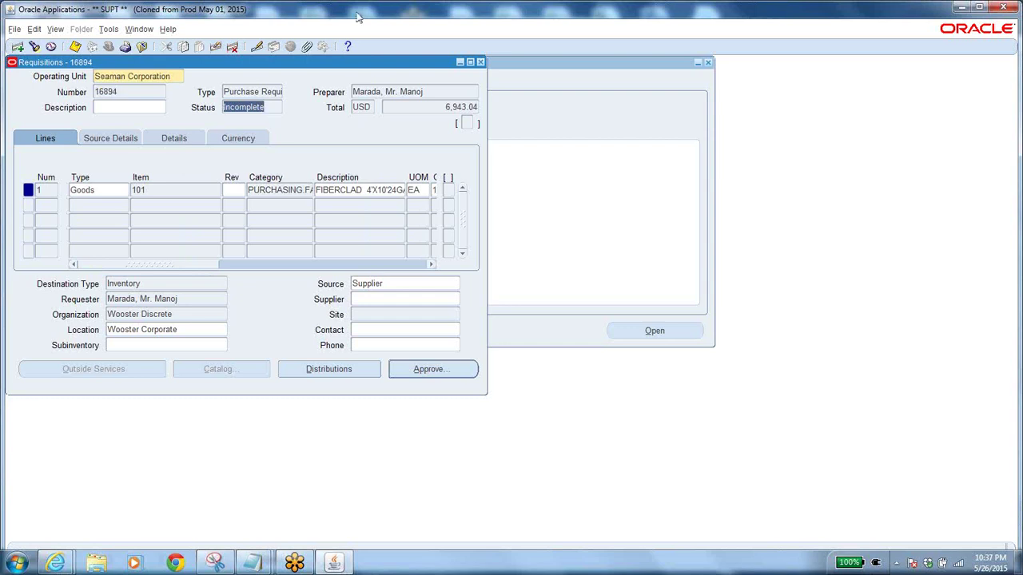
left_click(429, 93)
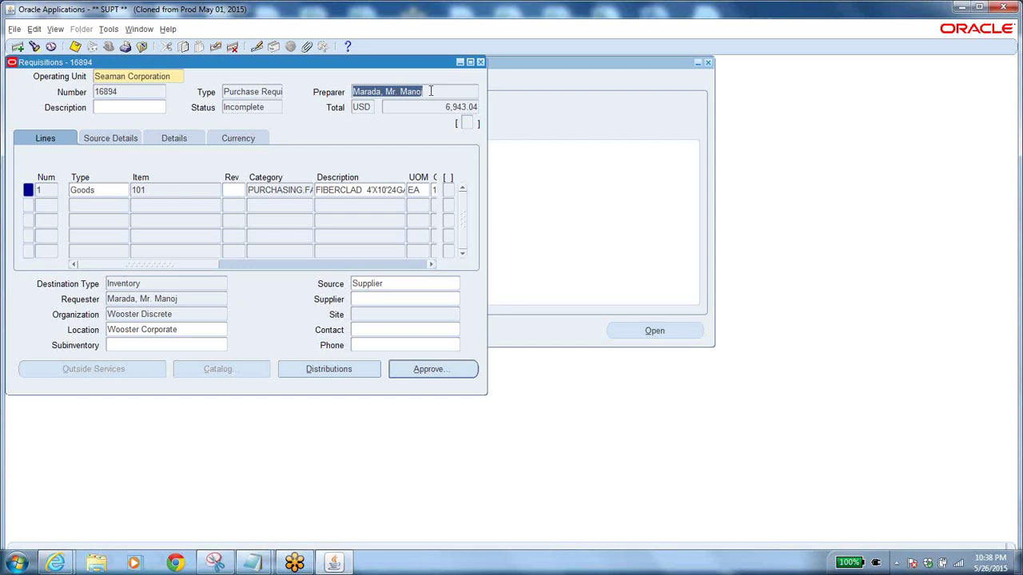
left_click(431, 92)
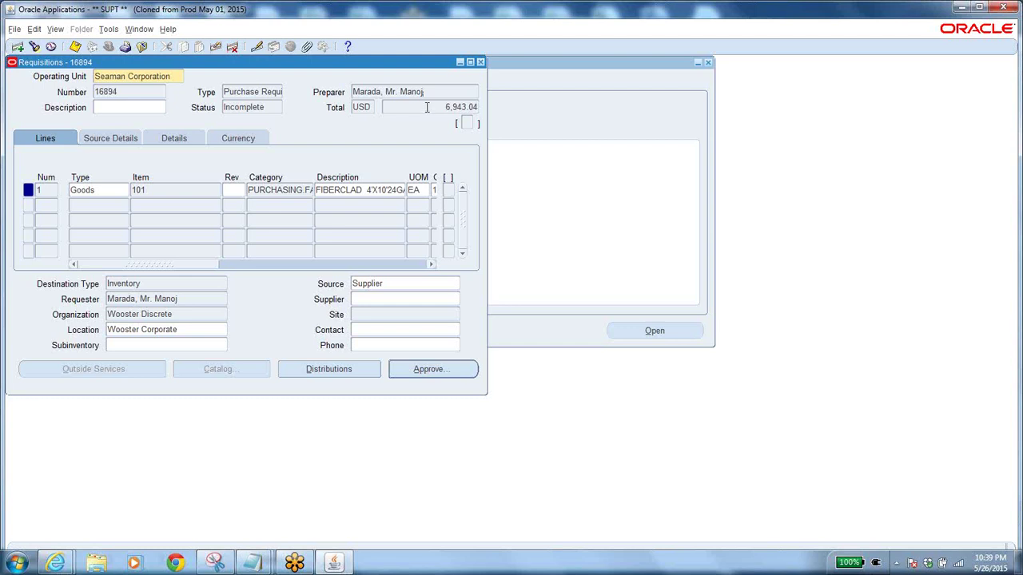
left_click_drag(439, 95, 279, 83)
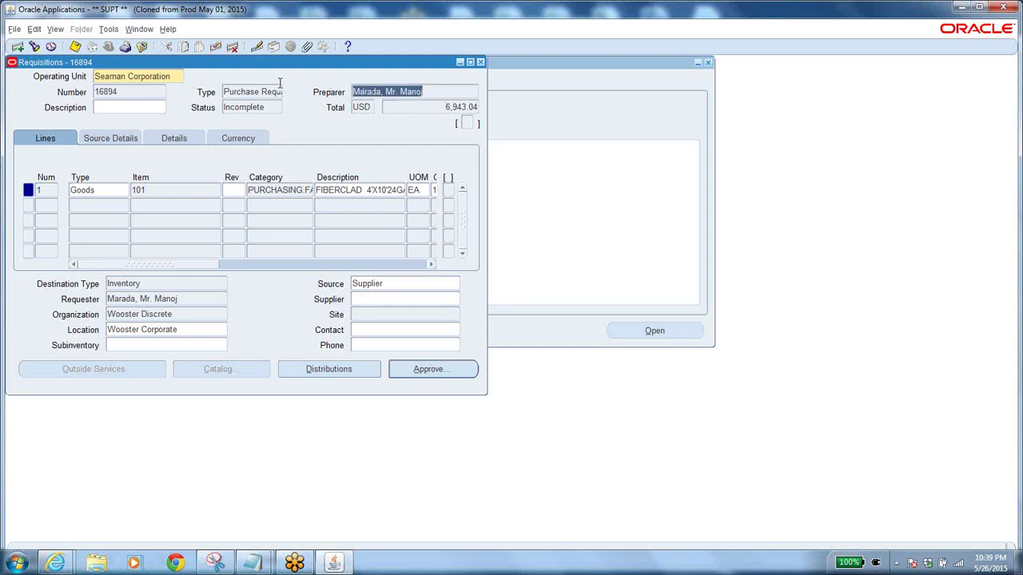
double_click(272, 107)
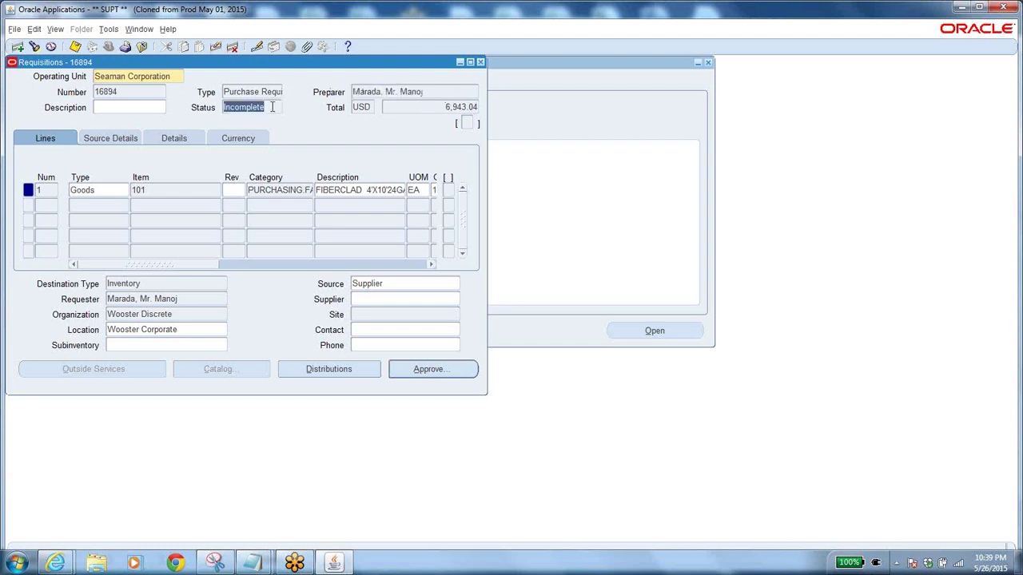
triple_click(434, 92)
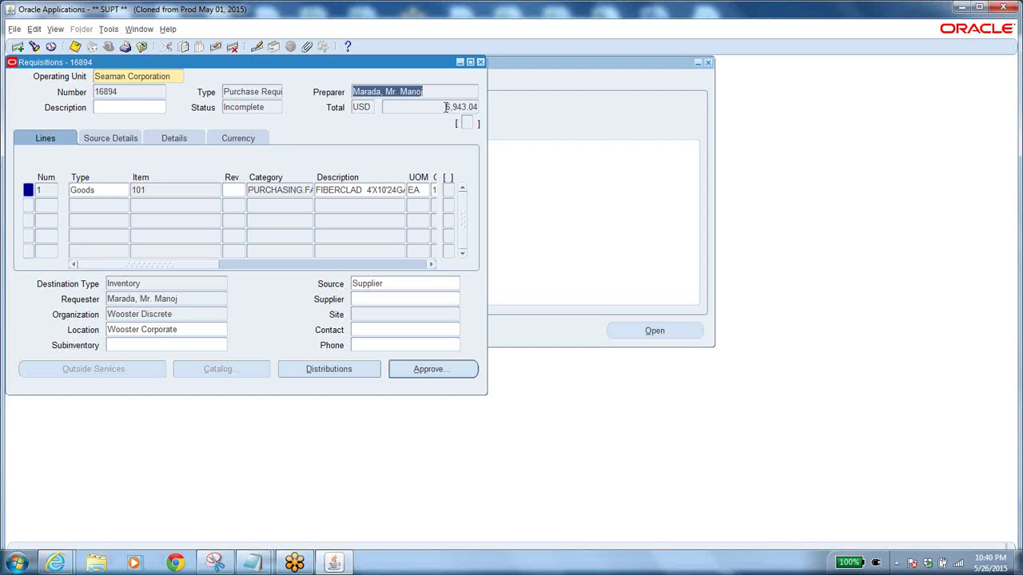
left_click(428, 91)
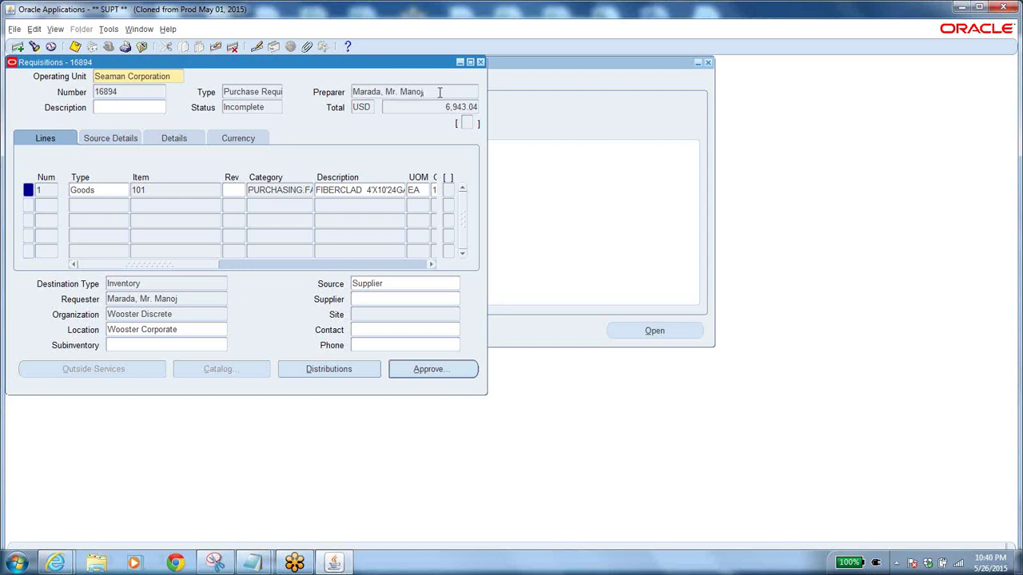
Step: Copy the preparer's name from the requisition header, and close the requisition to return to the collapsed function list
left_click_drag(437, 92, 352, 92)
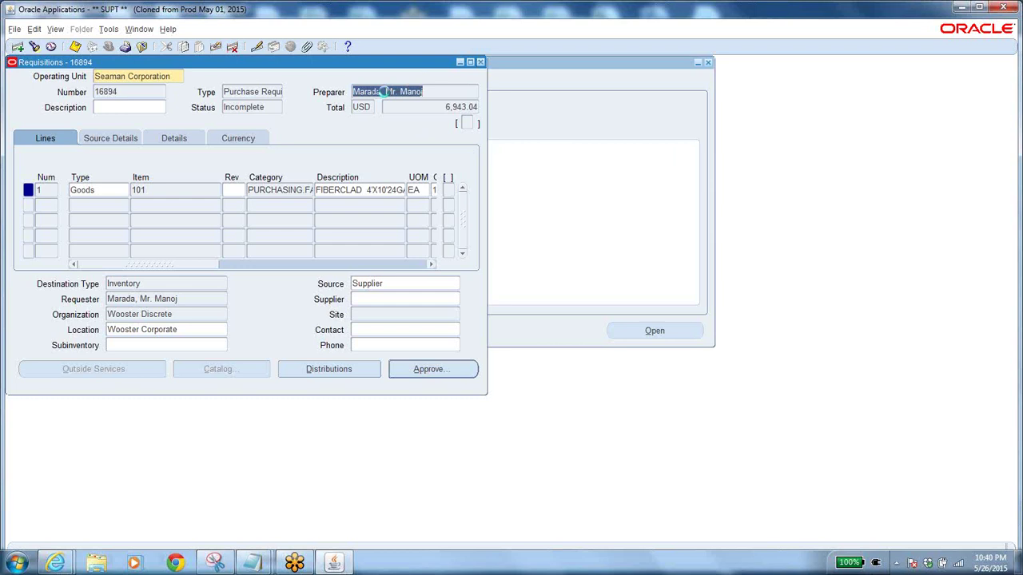
right_click(385, 92)
left_click(402, 110)
left_click(480, 62)
left_click(32, 245)
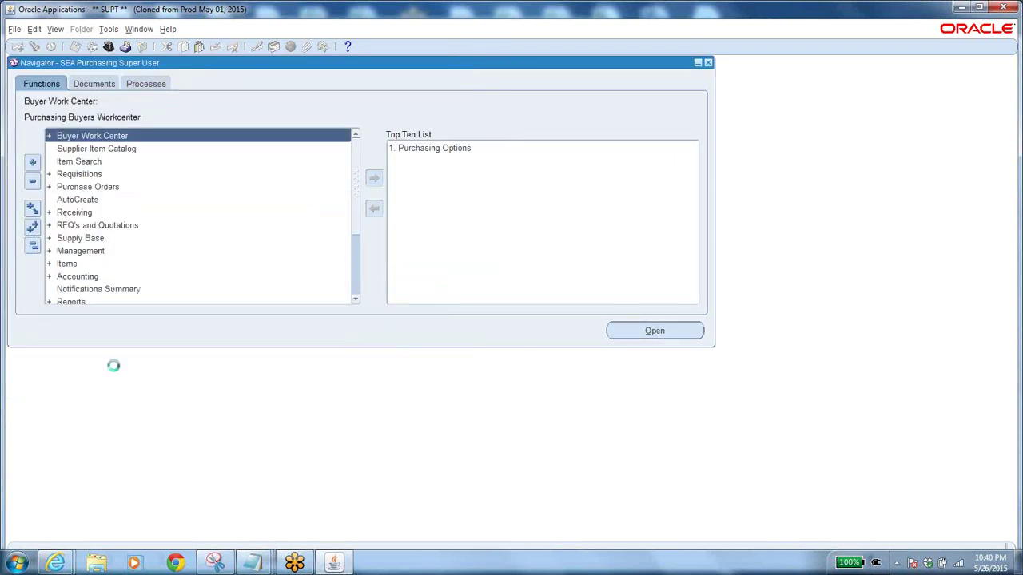
Step: Paste the preparer's name below the requisition number in the untitled Notepad note, and return to the Navigator
left_click(252, 563)
left_click(314, 478)
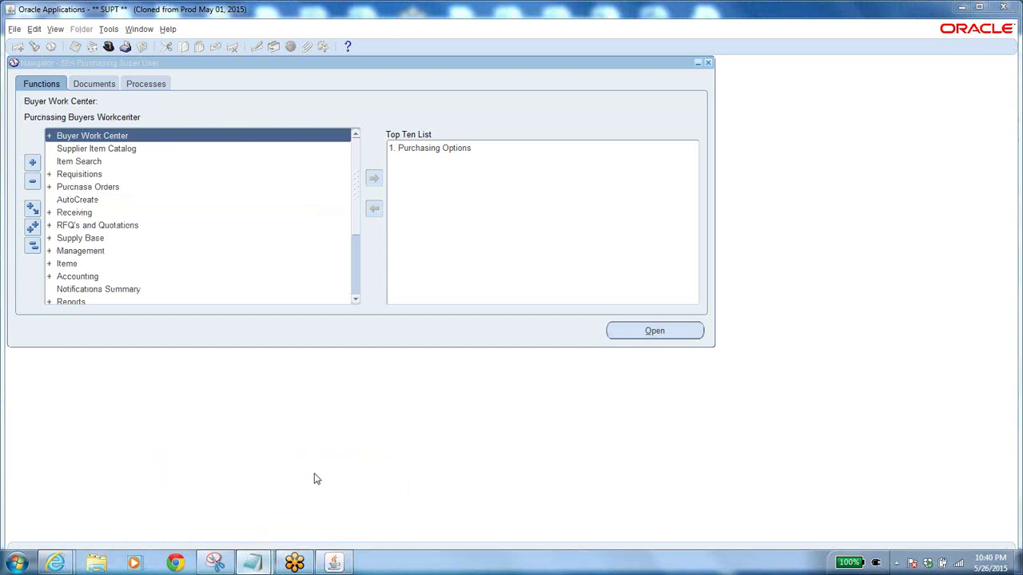
key("Return")
key("Return")
key("ctrl+v")
key("alt+Tab")
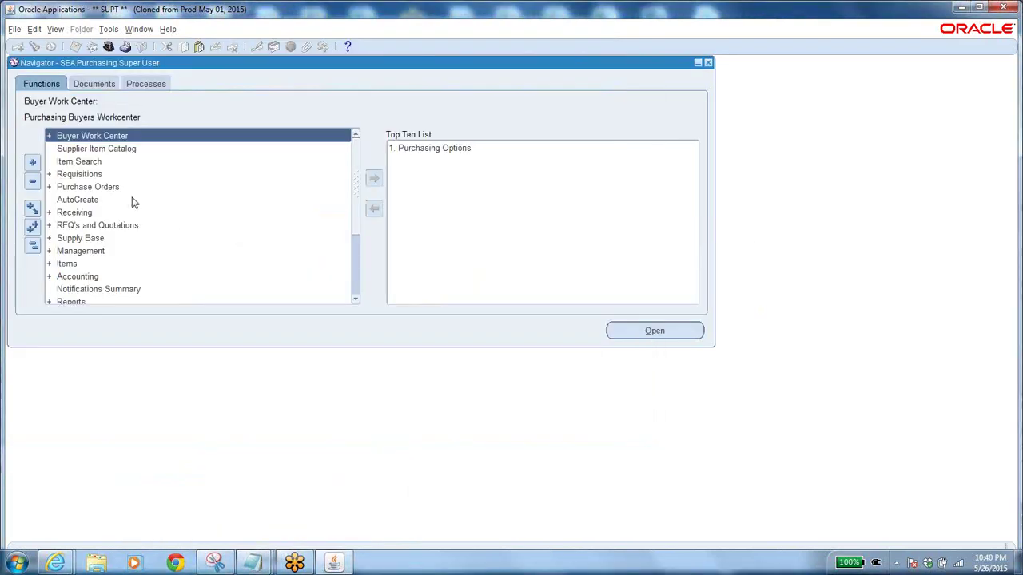
left_click(73, 175)
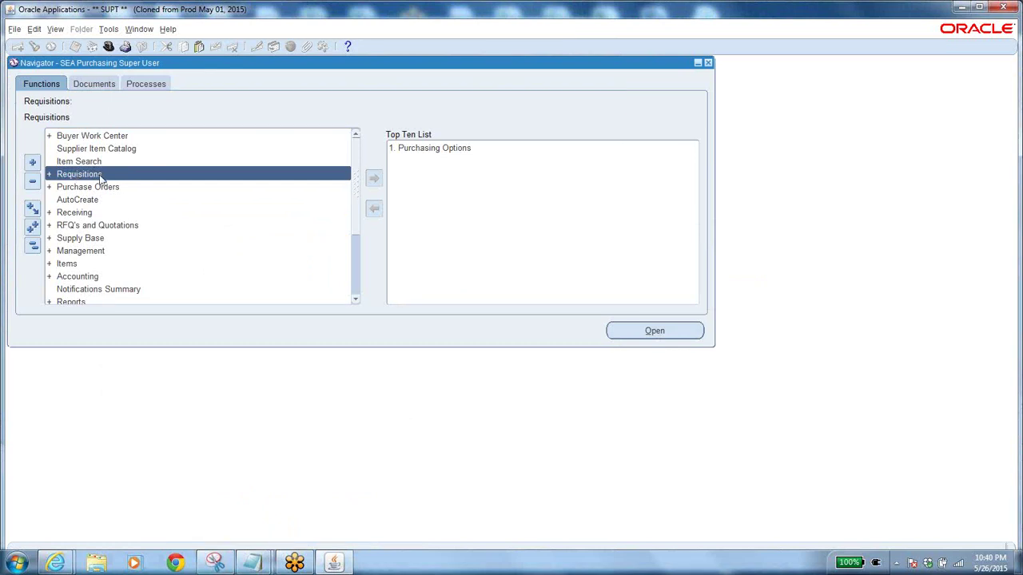
double_click(99, 177)
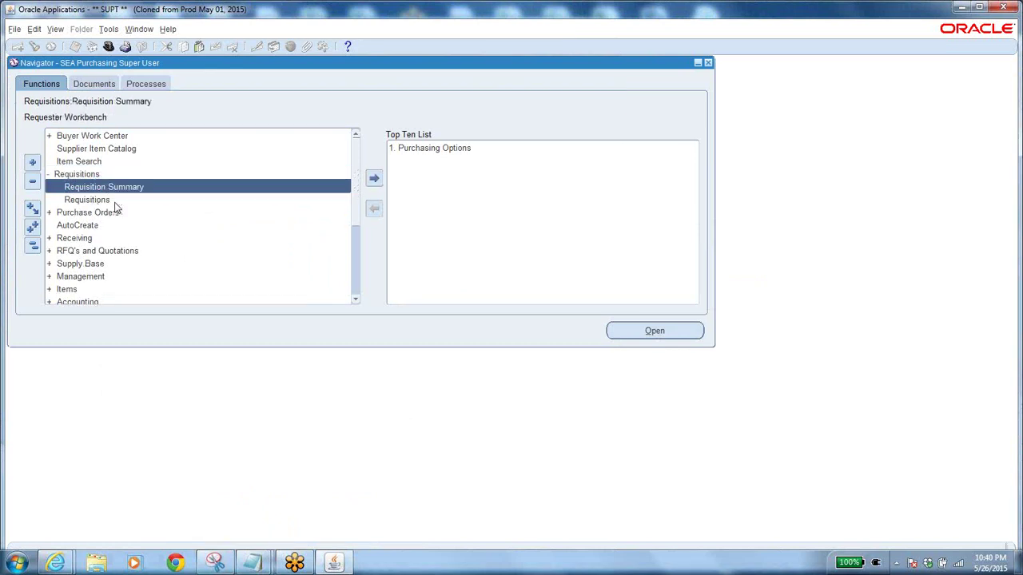
double_click(90, 212)
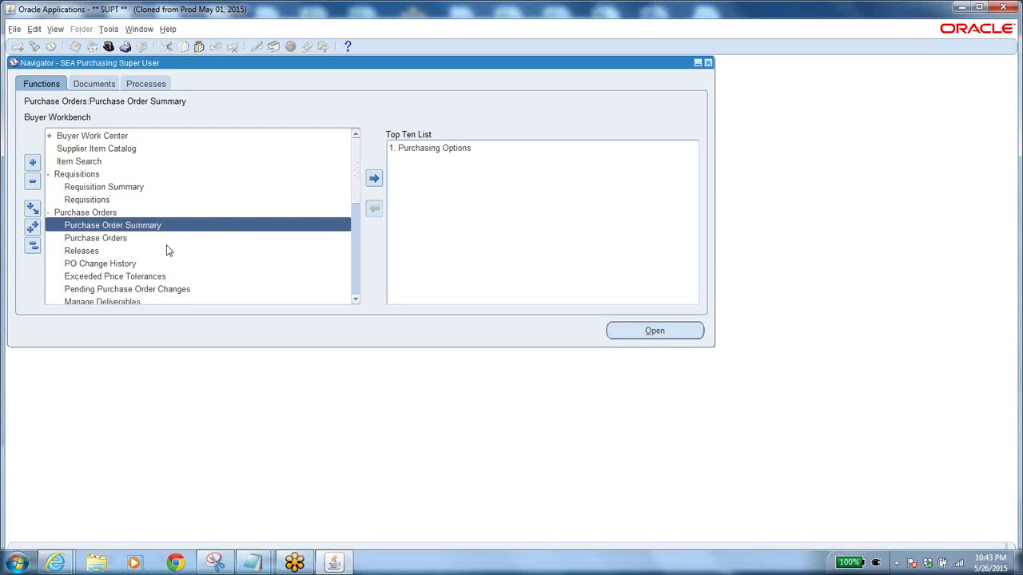
left_click(33, 247)
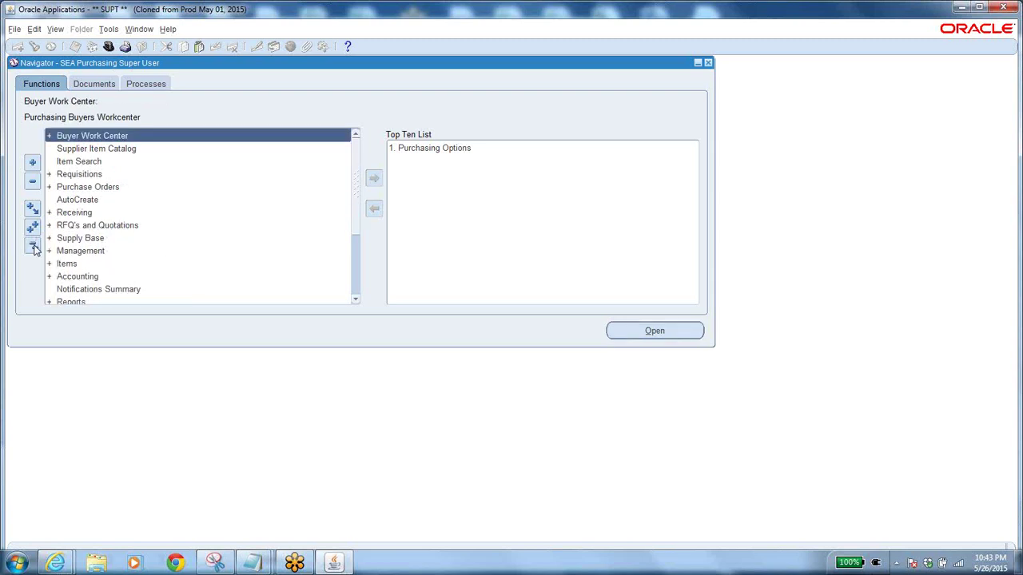
Step: Open the Requisition Summary search, clear its criteria, and find requisition headers with the approval status Approved
double_click(90, 175)
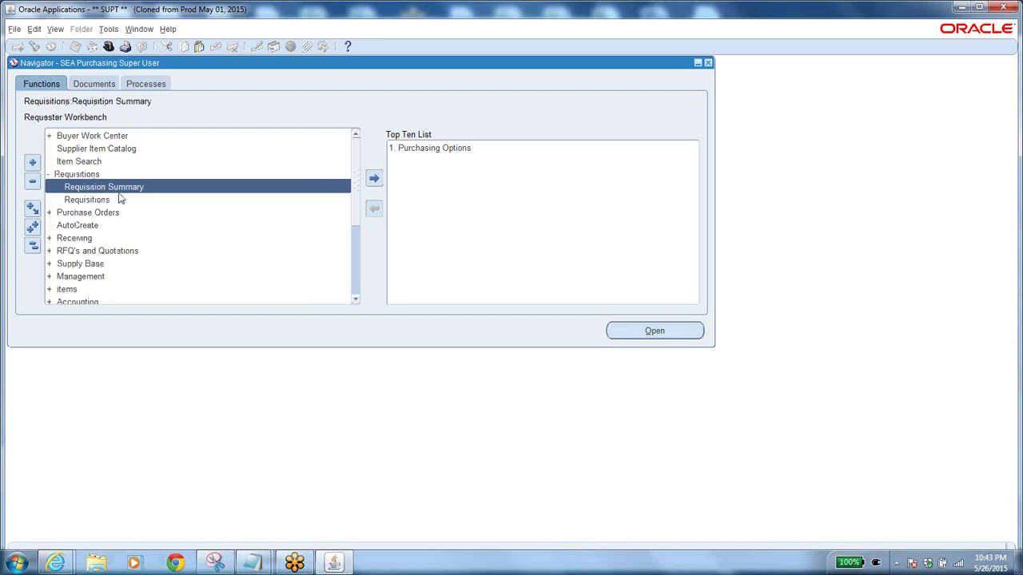
double_click(128, 187)
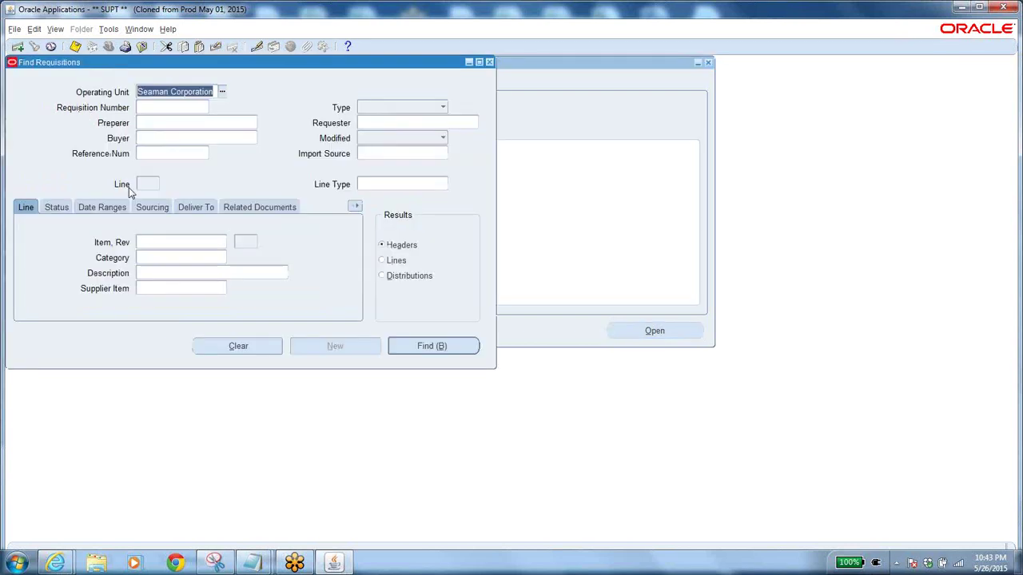
left_click(237, 347)
left_click(57, 207)
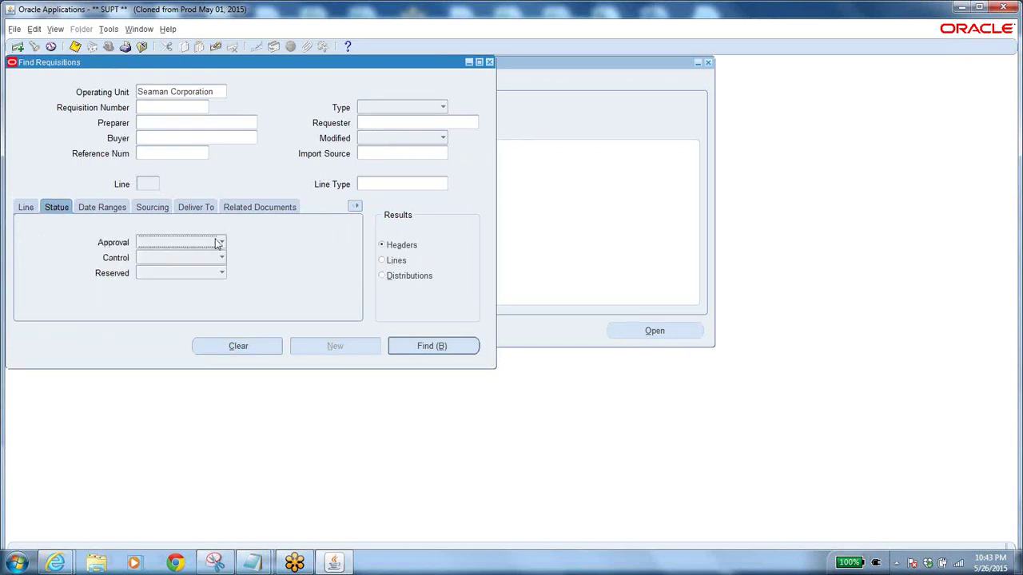
left_click(222, 241)
left_click(180, 168)
left_click(437, 356)
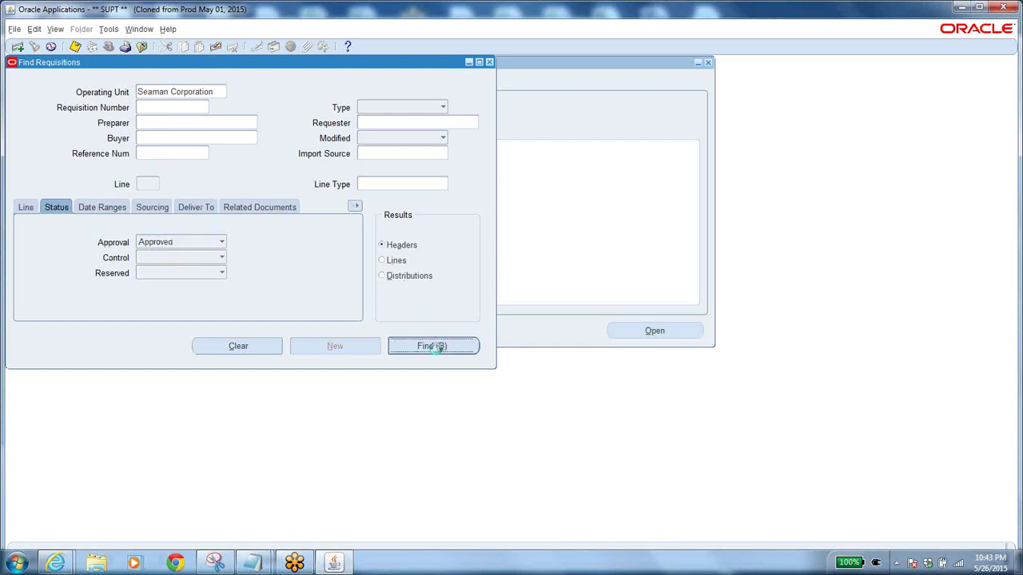
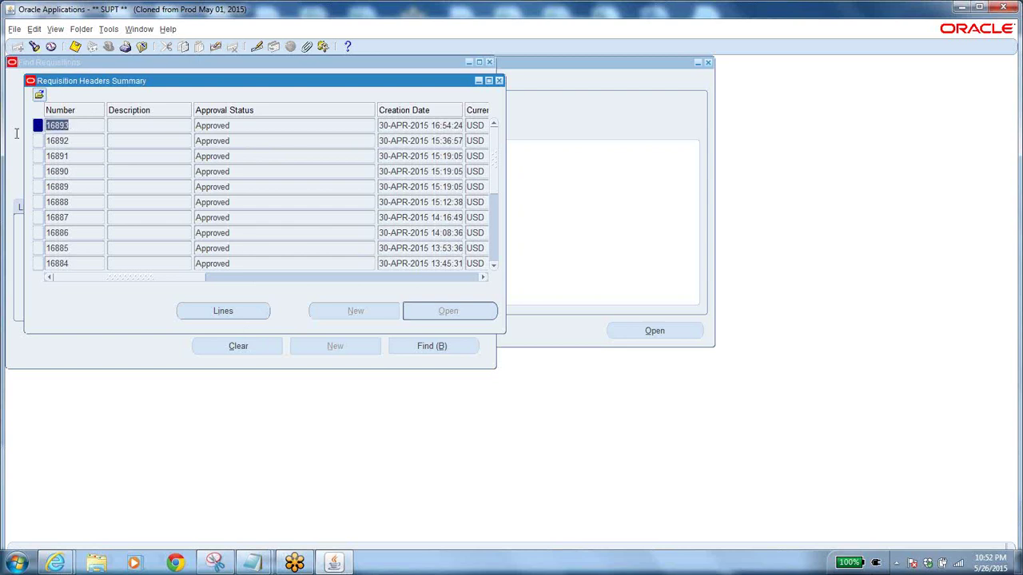
Step: Add the number of the first listed approved requisition to the untitled Notepad note, and return to the requisition headers
left_click(253, 562)
left_click(286, 476)
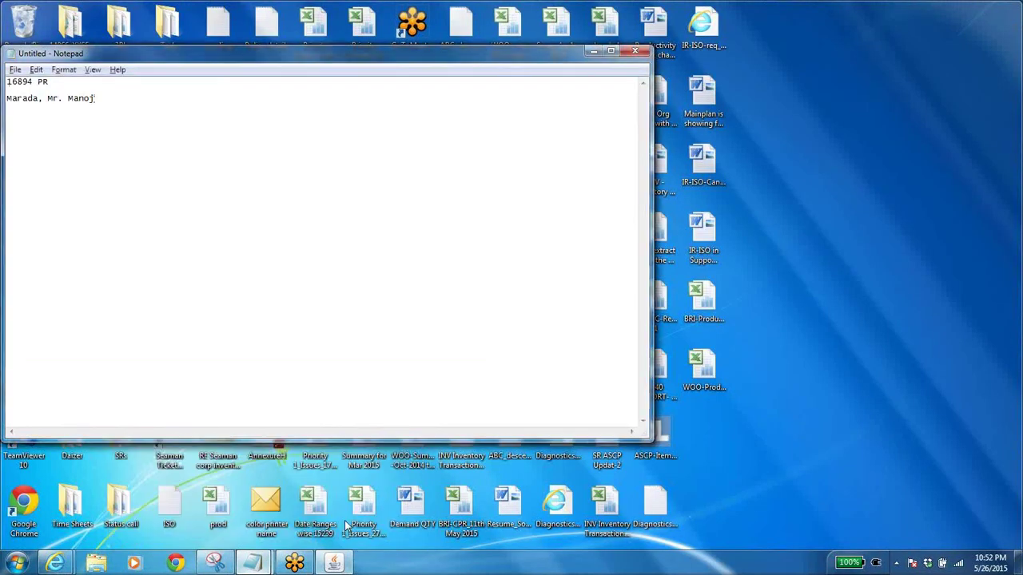
type("16893")
key("alt+Tab")
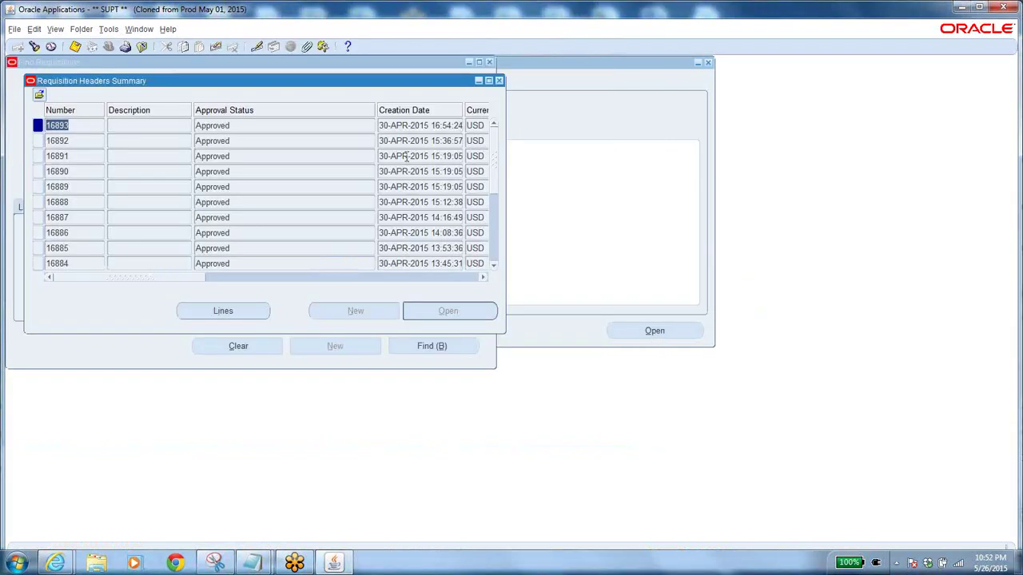
Step: Close the requisition summary and search forms, open AutoCreate, and clear its default requisition line search criteria
left_click(500, 80)
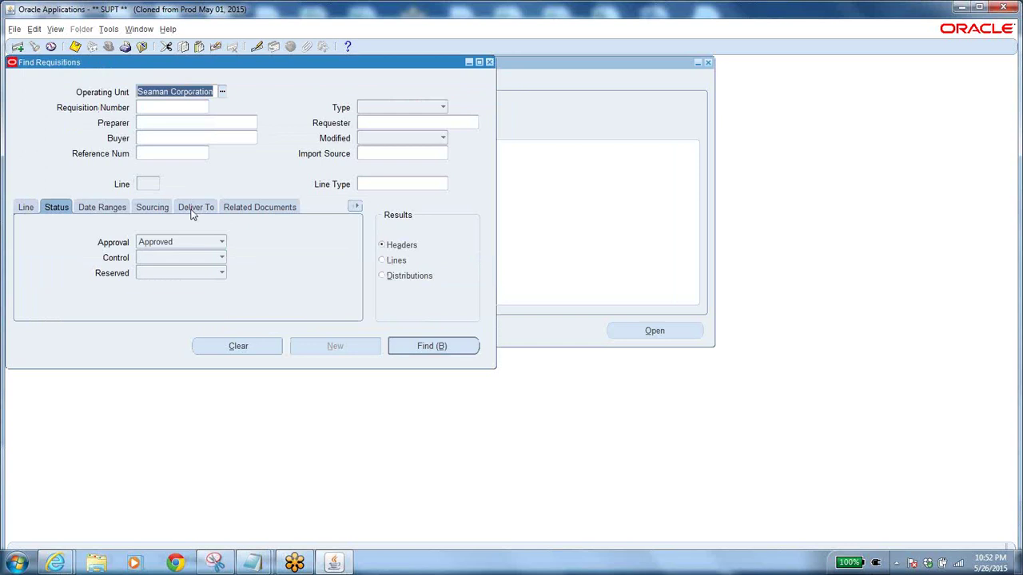
left_click(141, 45)
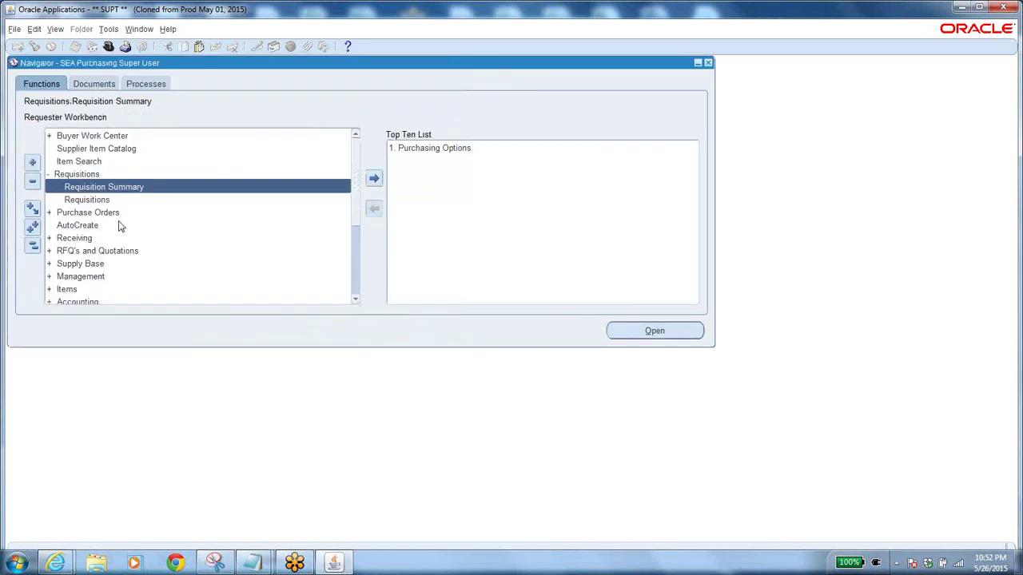
left_click(78, 228)
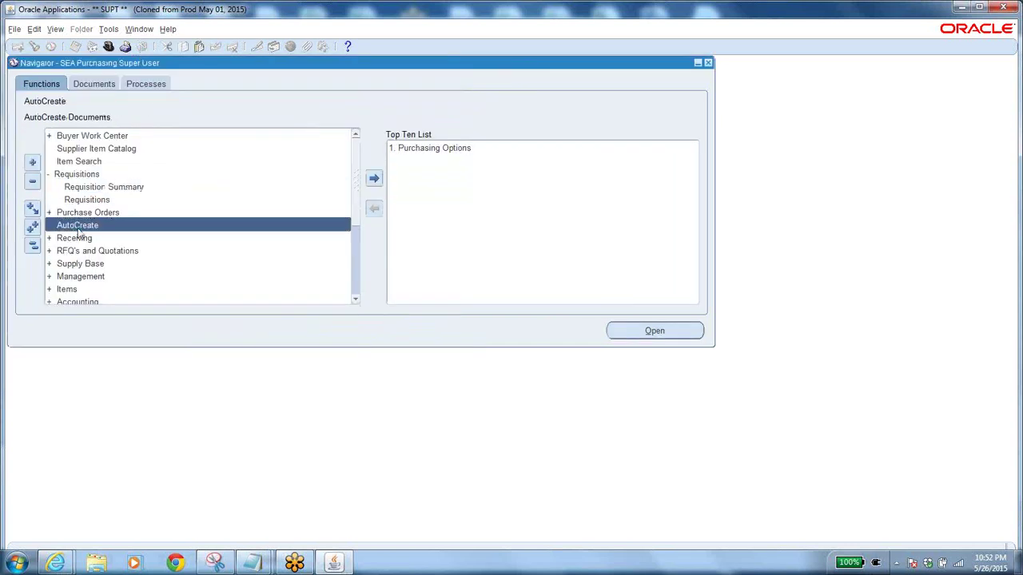
double_click(78, 228)
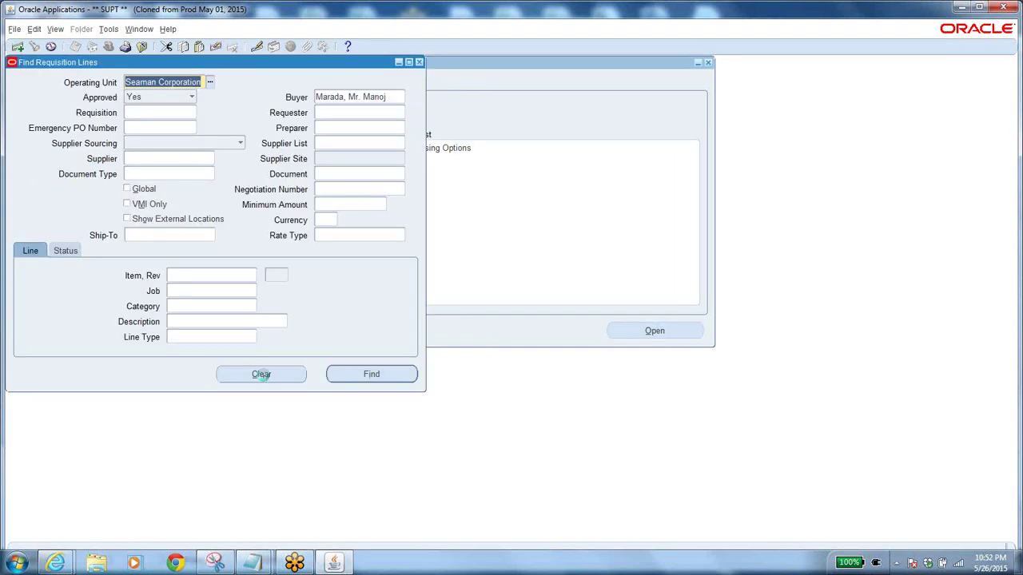
left_click(261, 375)
Step: Try to restrict the requisition line search to the noted requisition number
left_click(151, 112)
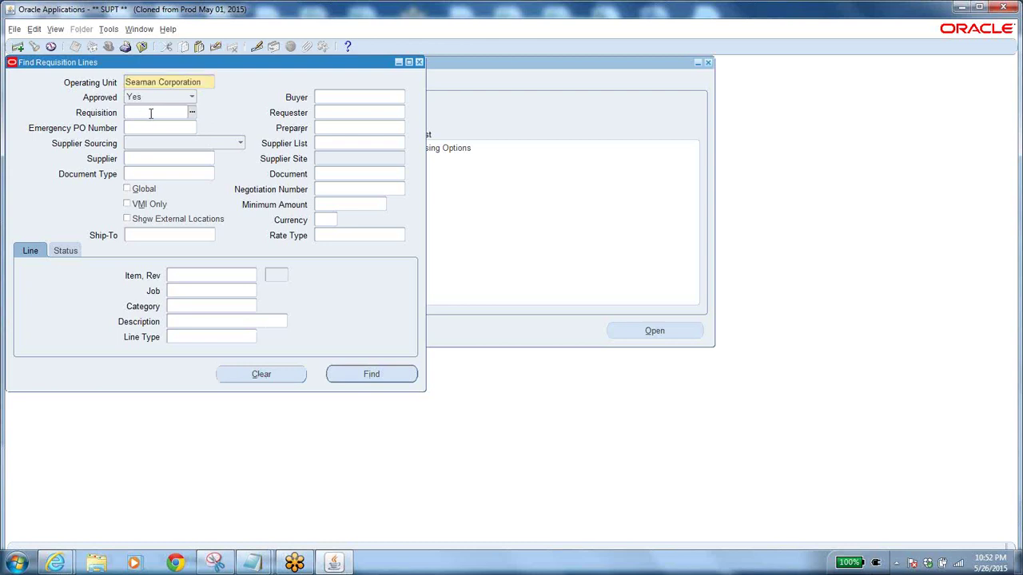
type("16893")
key("Tab")
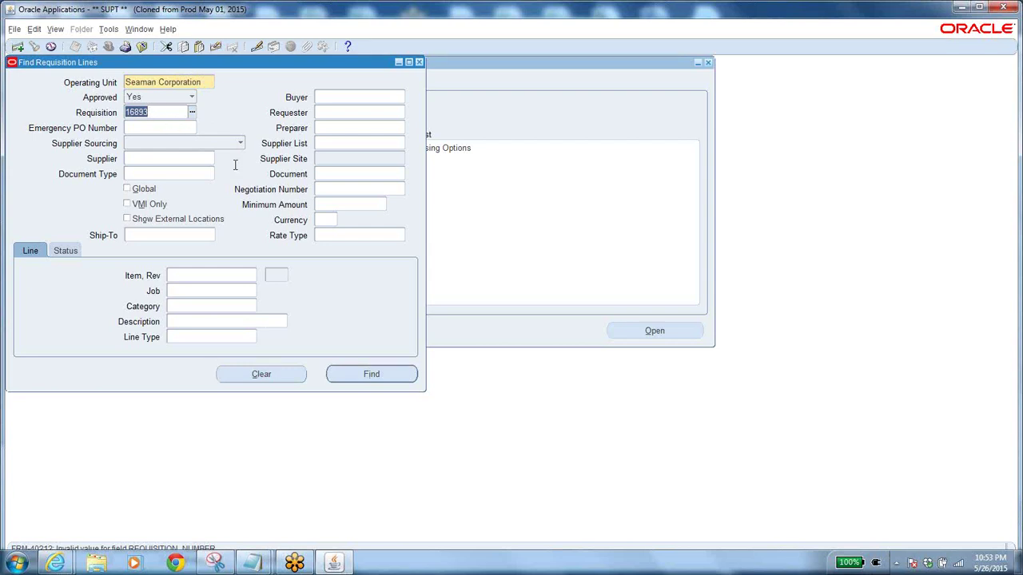
key("BackSpace")
Step: Find all approved requisition lines and select only the first one, for the BAGINTHEBOXPG item
left_click(358, 375)
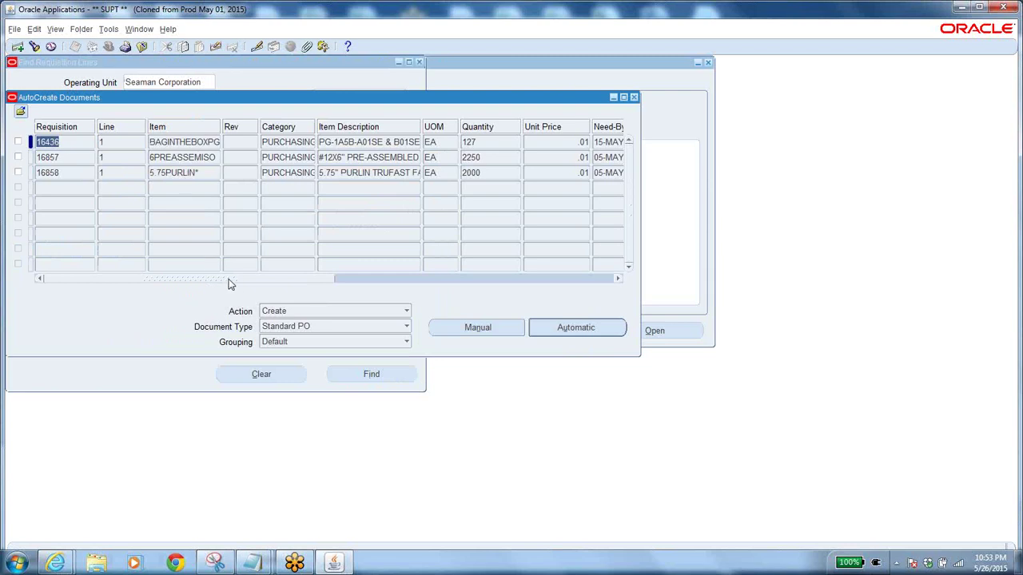
left_click_drag(228, 281, 166, 243)
left_click(68, 142)
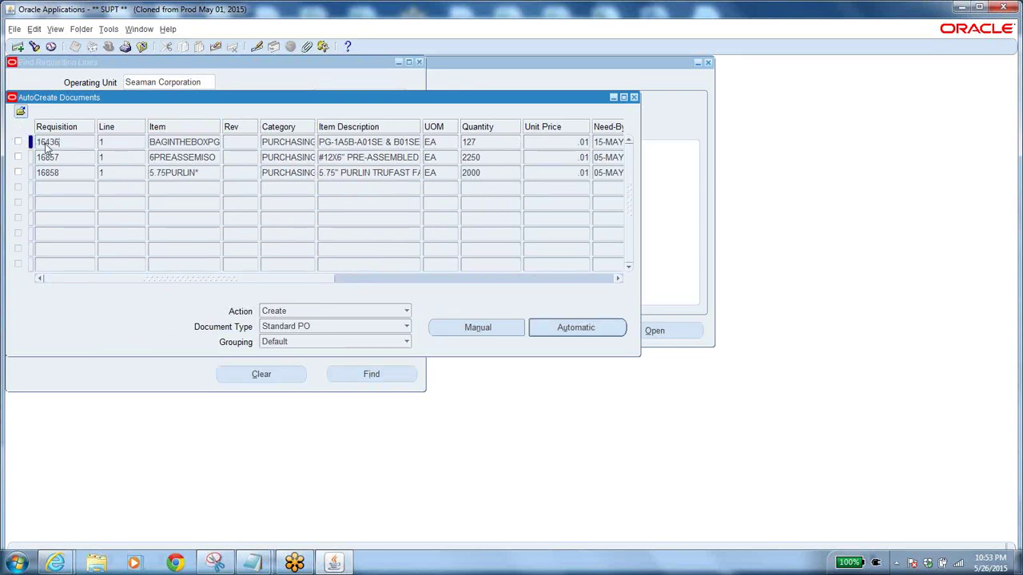
left_click(18, 142)
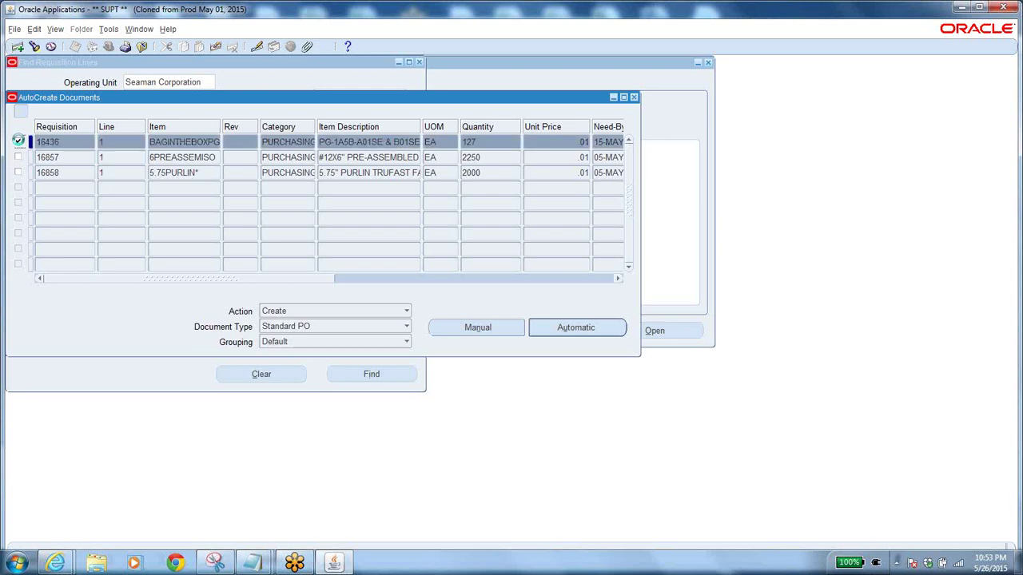
left_click(18, 157)
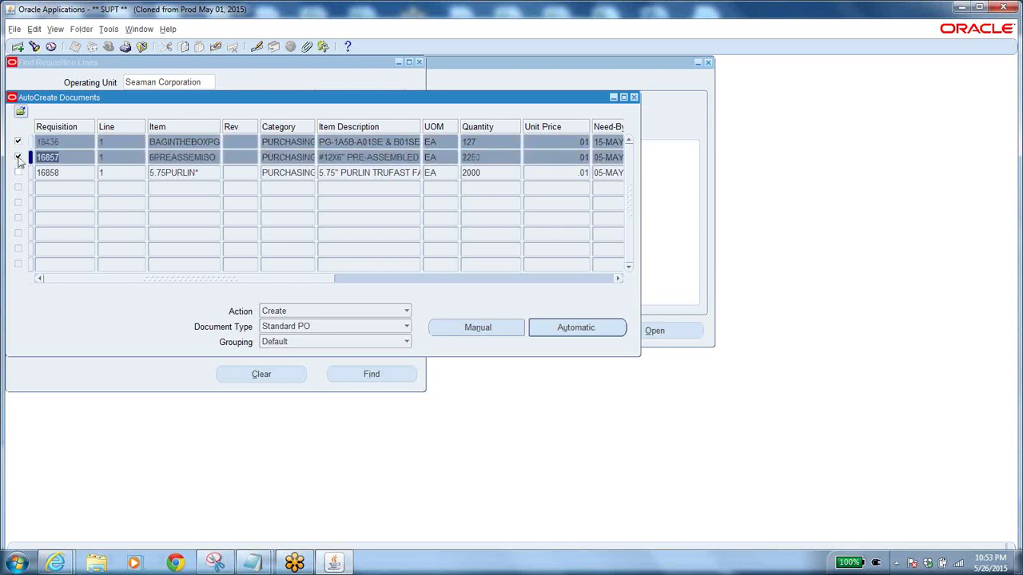
left_click(19, 157)
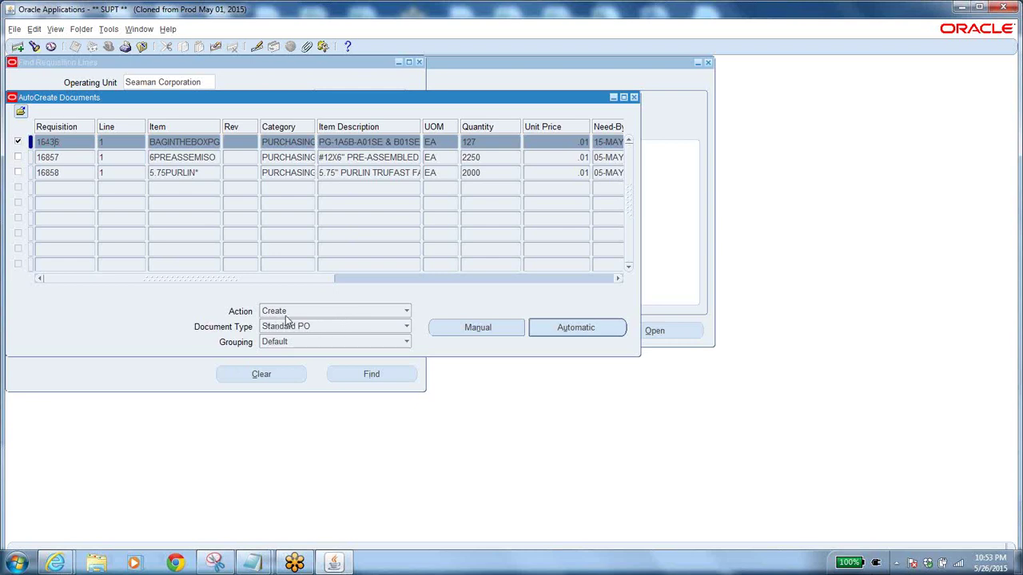
Step: Set the document type to RFQ and automatically create a Standard RFQ from the selected requisition line
left_click(316, 328)
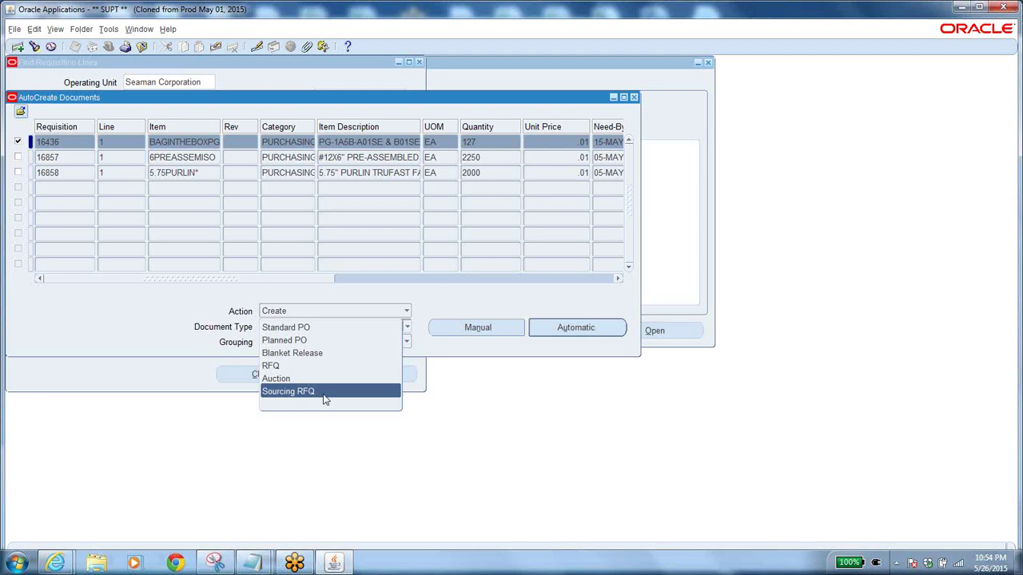
left_click(292, 366)
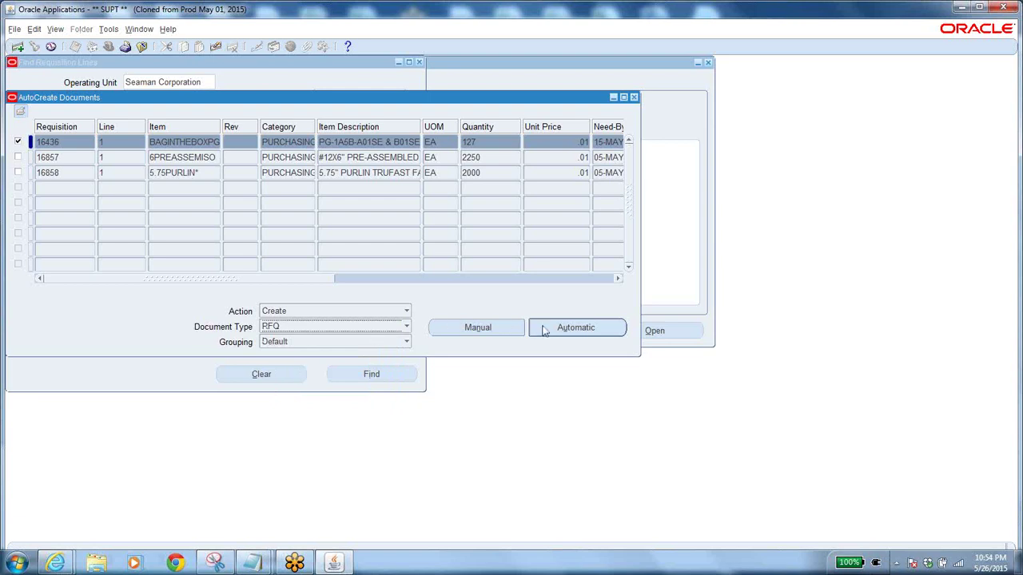
left_click(572, 330)
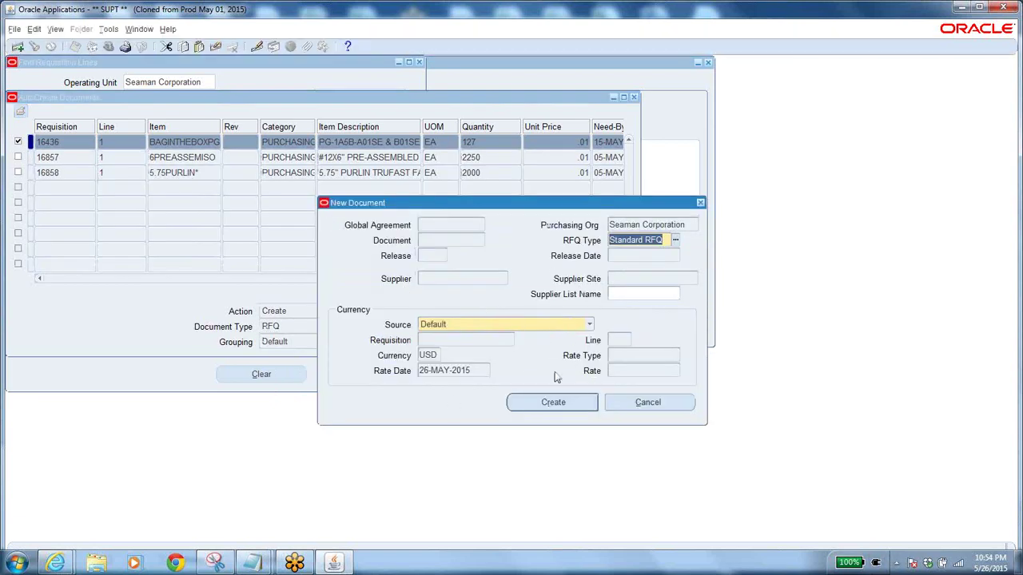
left_click(543, 412)
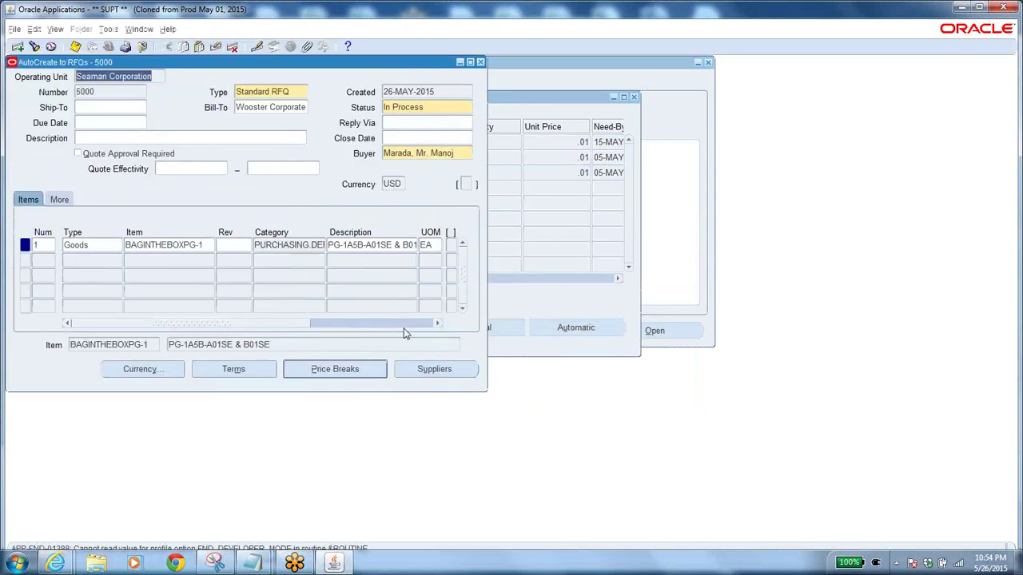
Step: Change the new RFQ's status to Active
left_click(115, 91)
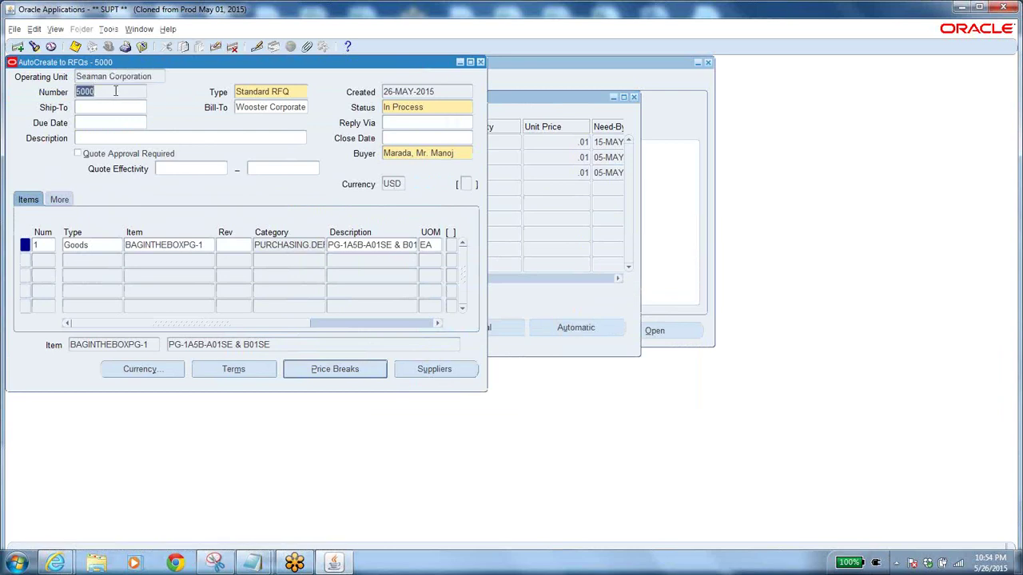
left_click(438, 111)
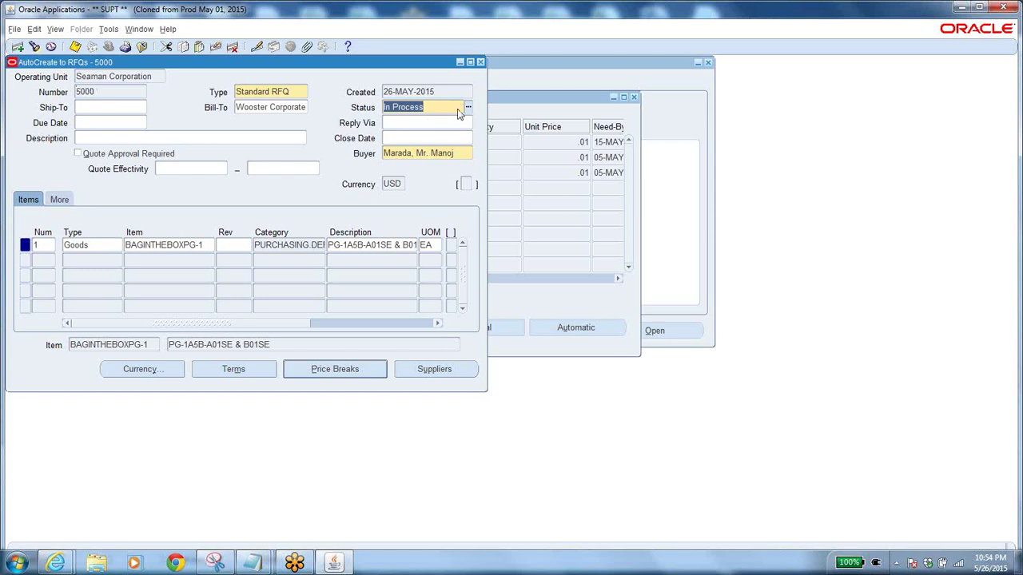
left_click(469, 107)
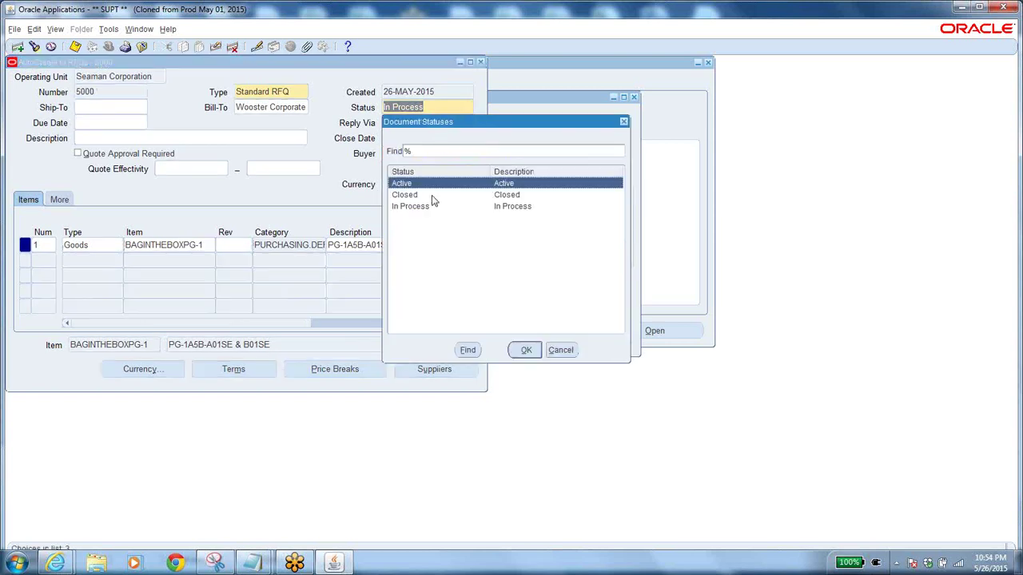
left_click(526, 350)
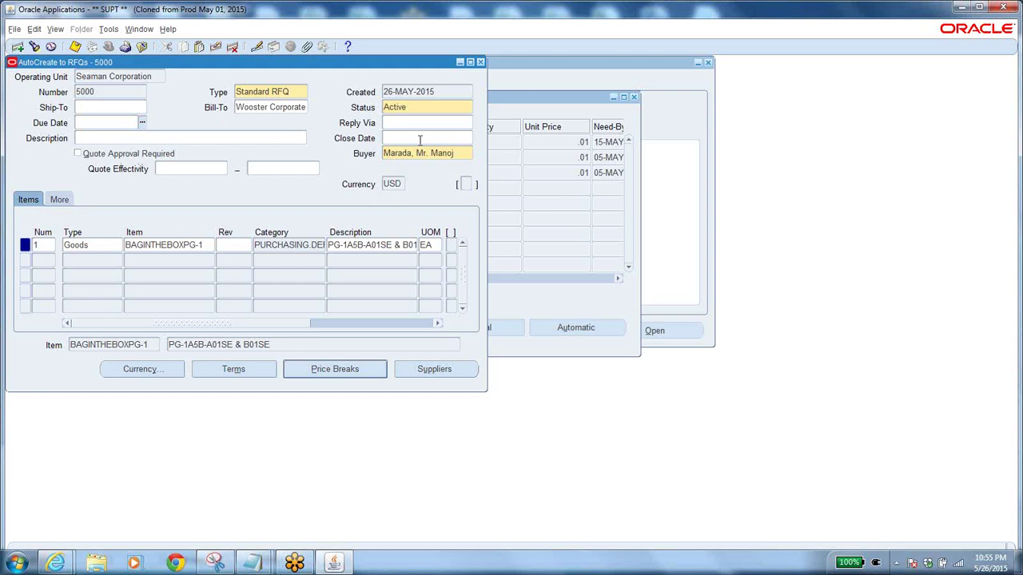
Step: Review the available document statuses, and examine the RFQ item line across to its target price and supplier item
left_click(434, 107)
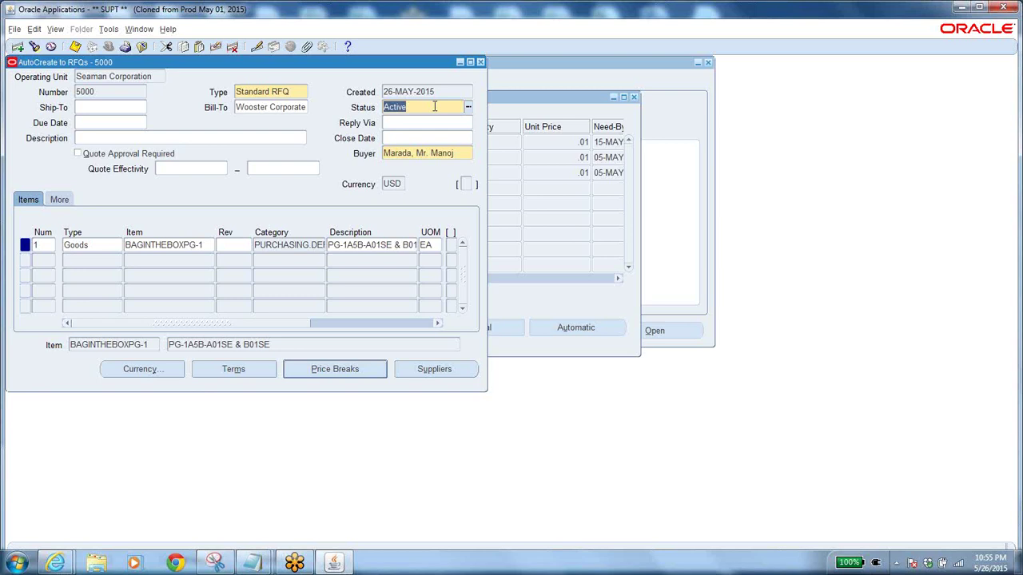
left_click(468, 106)
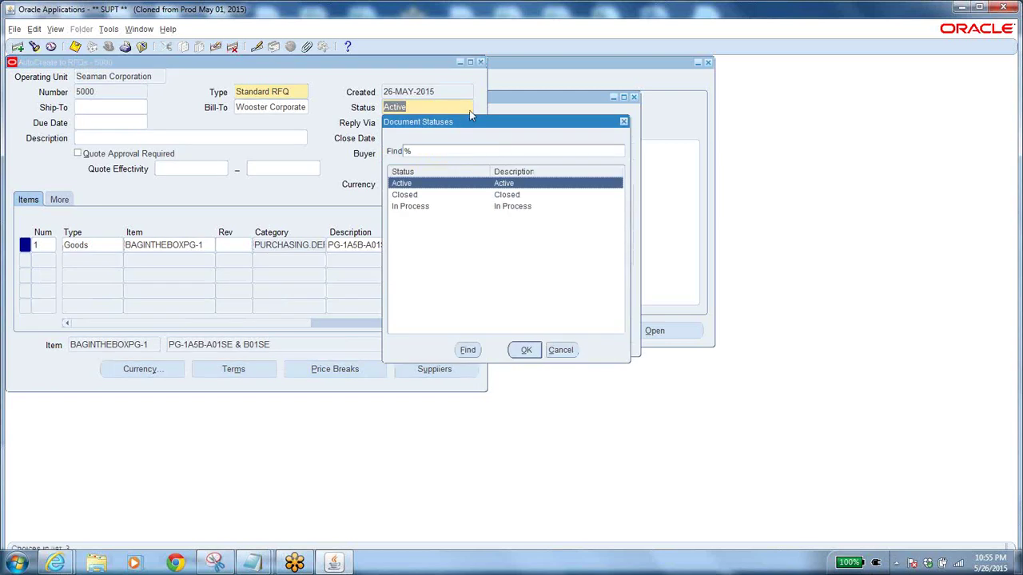
left_click(562, 353)
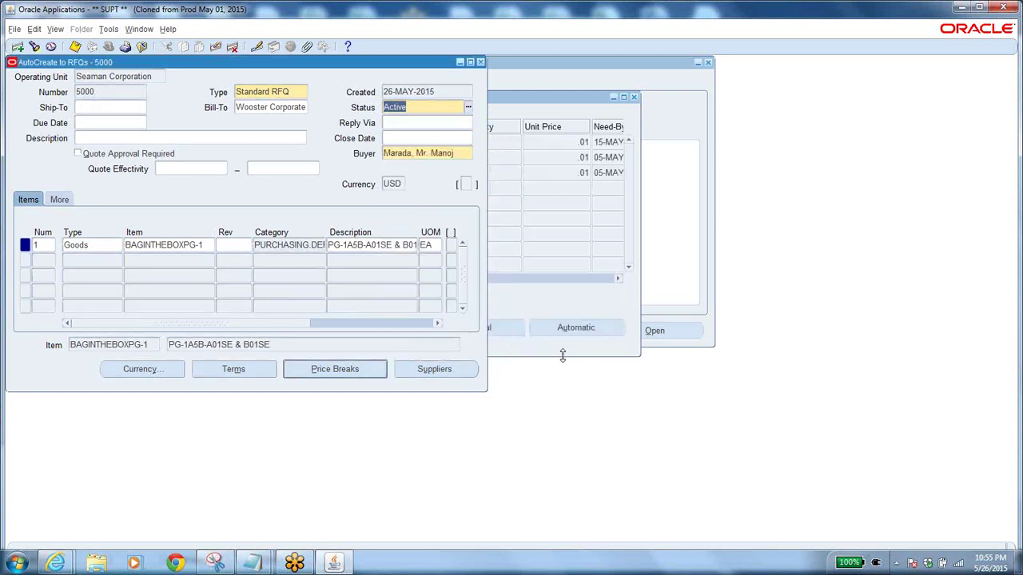
left_click(182, 246)
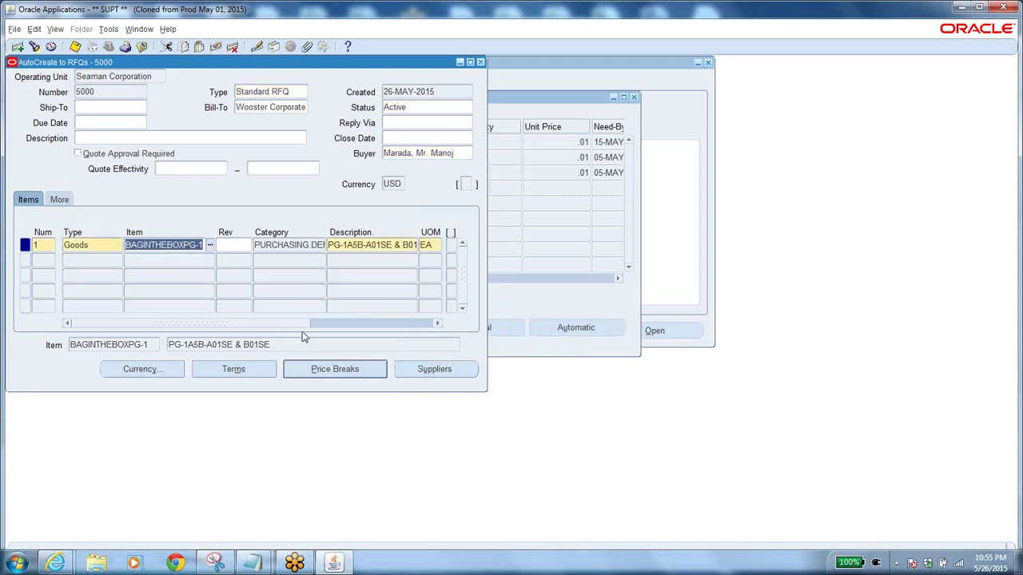
left_click_drag(296, 323, 449, 337)
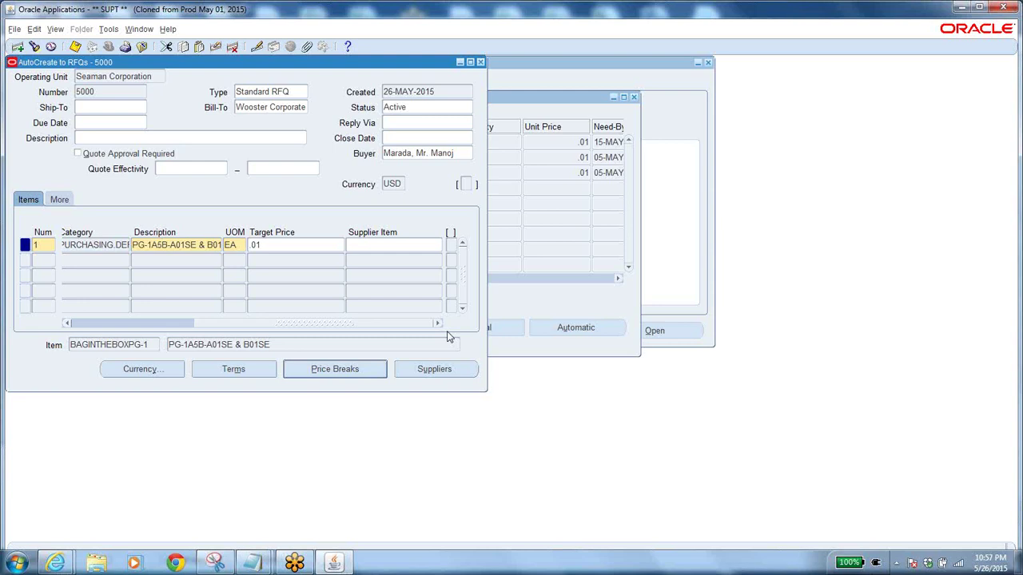
Step: Open the price breaks of the RFQ's item line and check the first break's quantity and price
left_click(275, 244)
left_click(339, 368)
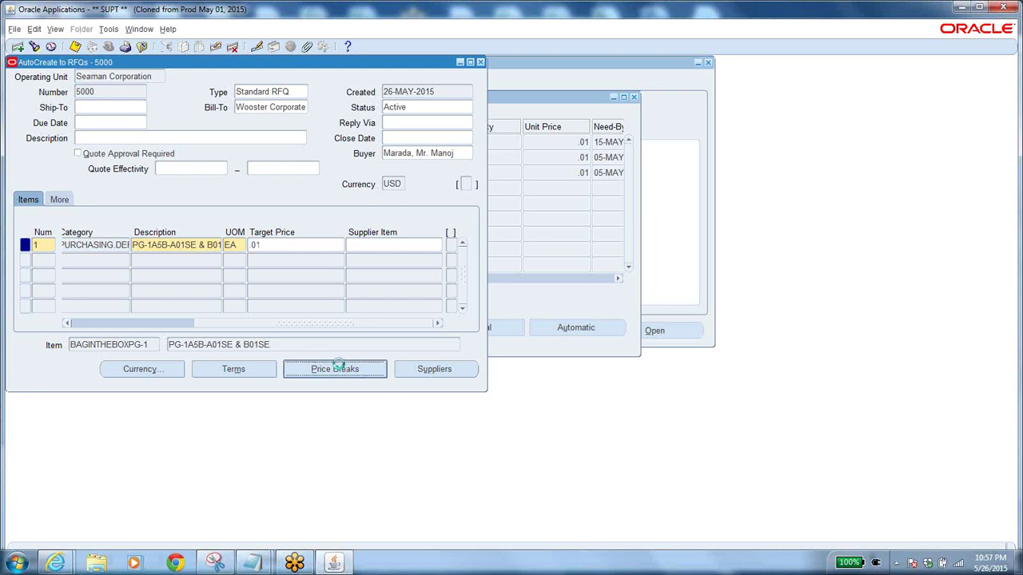
left_click(131, 164)
left_click(120, 164)
left_click(174, 163)
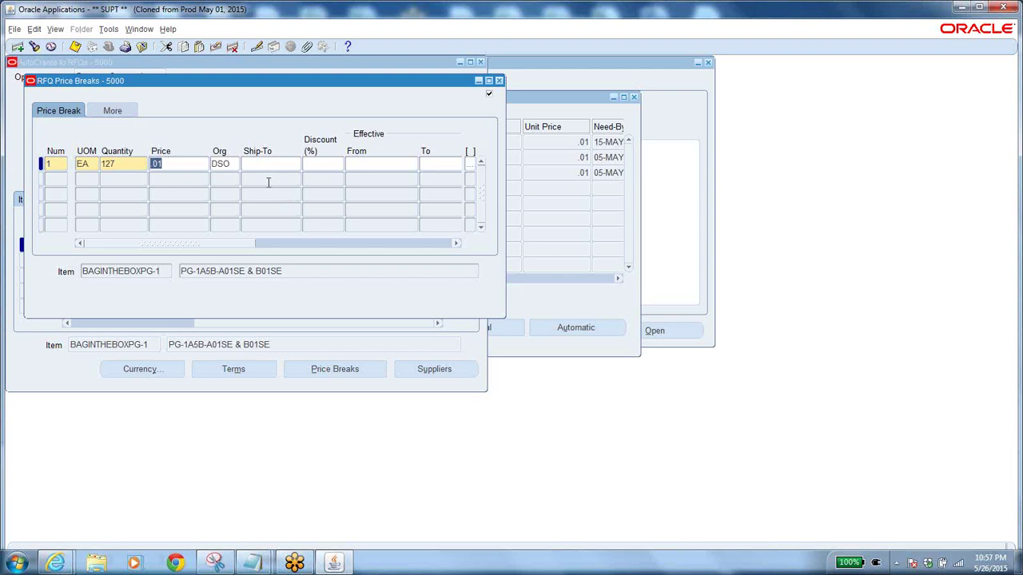
Step: Add a second price break with quantity 1000 and ship-to organization WOO-Wooster Discrete
left_click(121, 179)
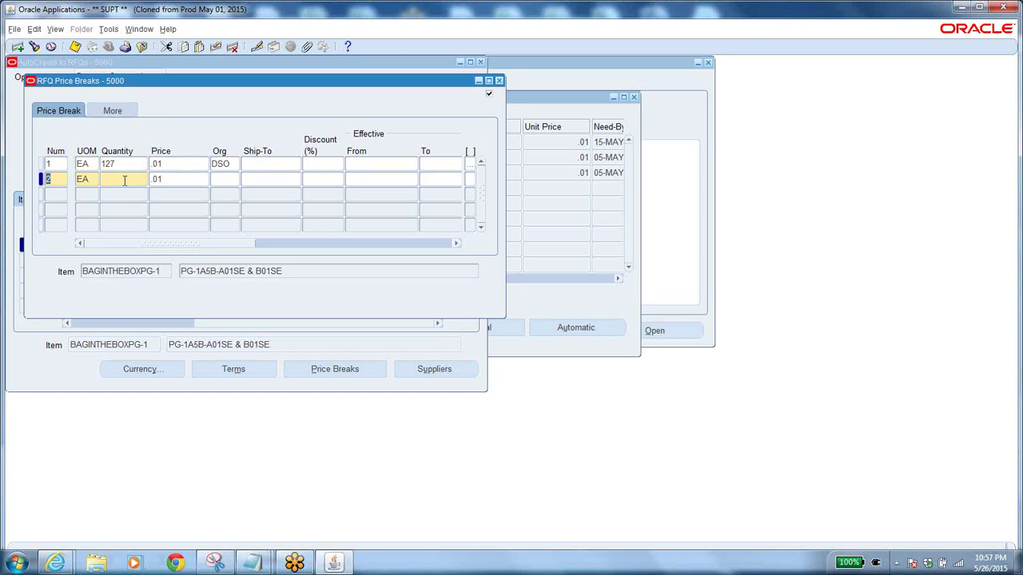
left_click(124, 180)
type("1000")
key("Tab")
left_click(224, 182)
left_click(234, 179)
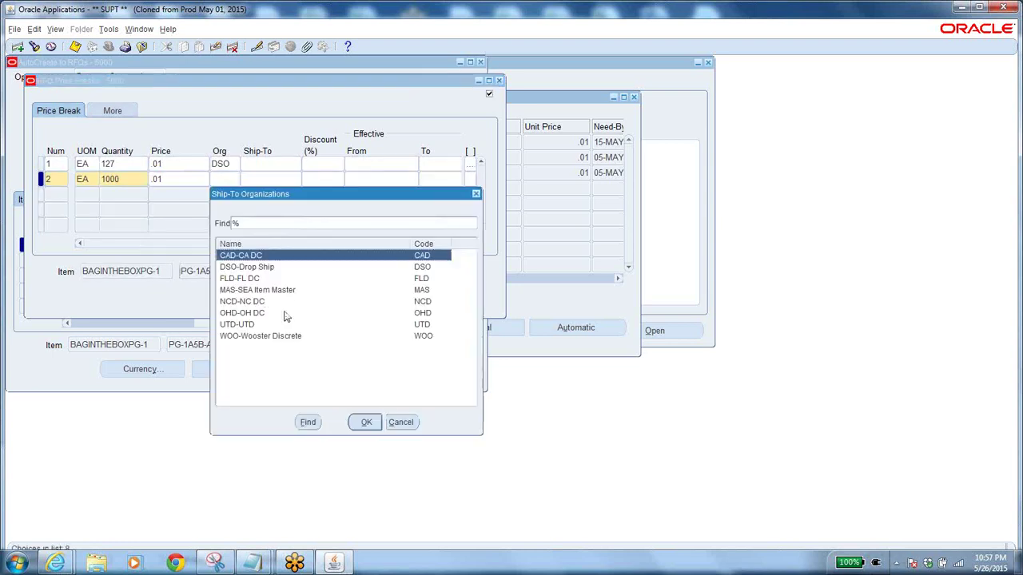
left_click(283, 336)
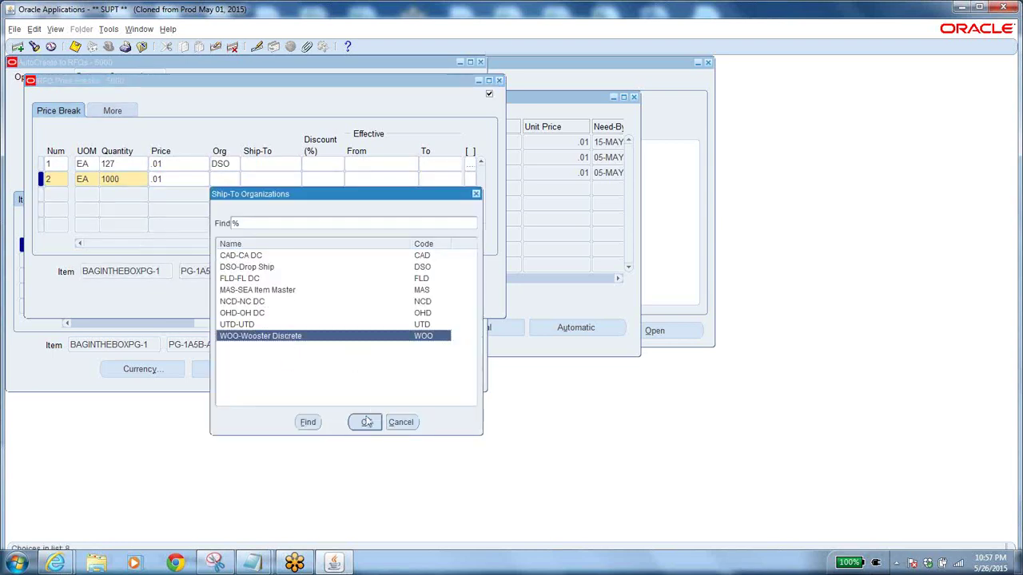
left_click(366, 422)
left_click(325, 176)
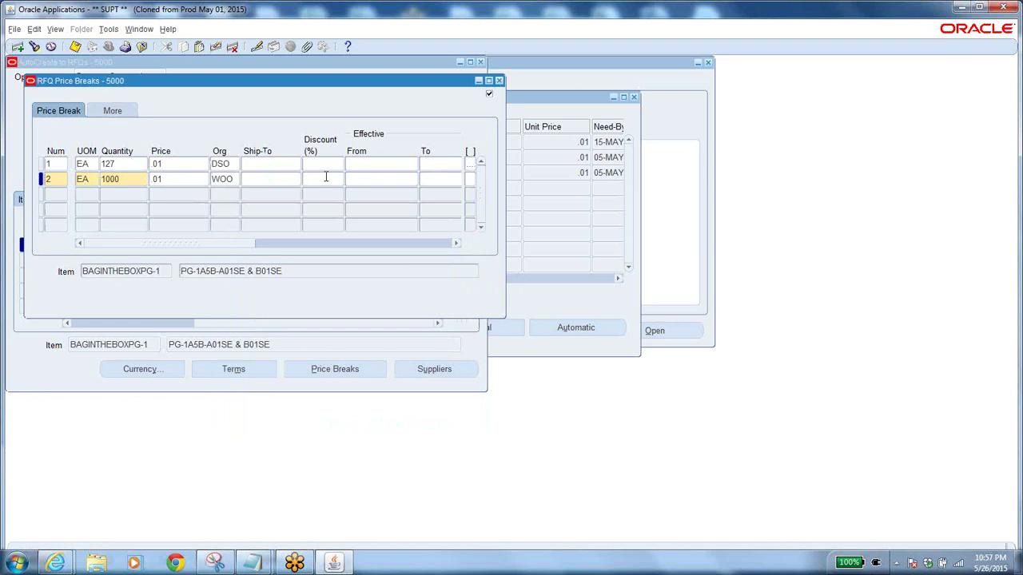
Step: Set the price of both price breaks to 5
double_click(170, 179)
type("5")
key("Tab")
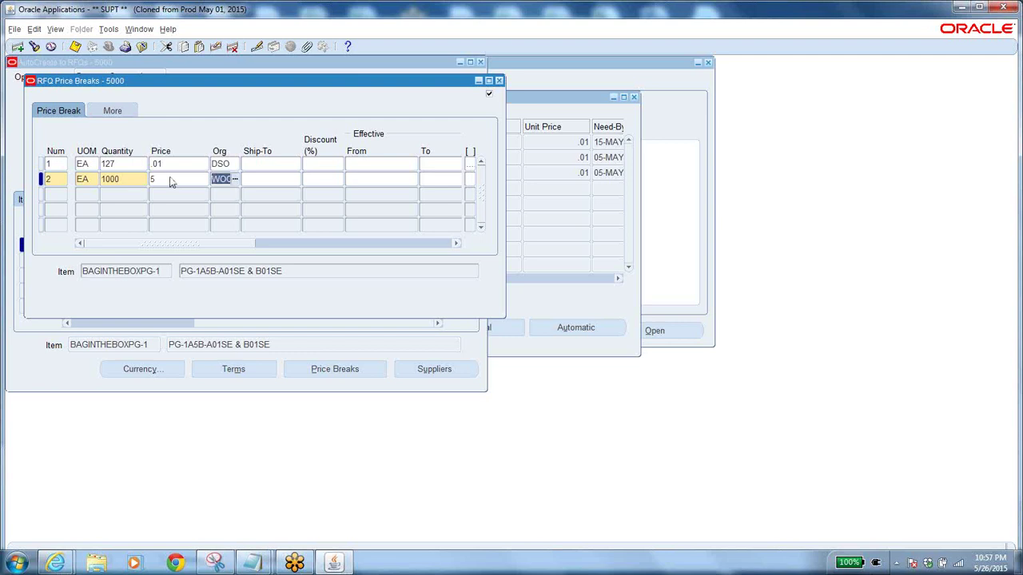
left_click(176, 163)
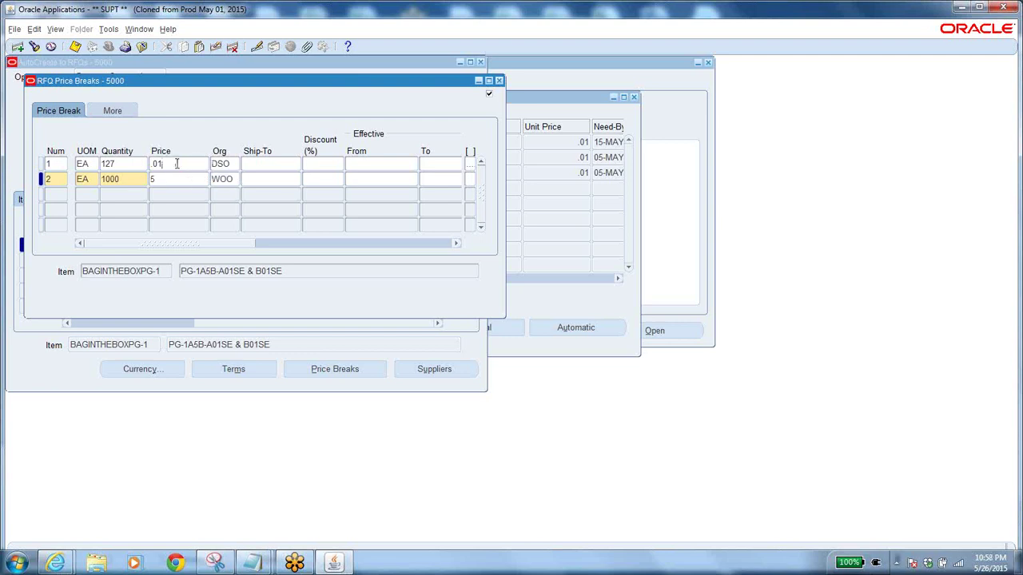
double_click(176, 163)
type("5")
key("Tab")
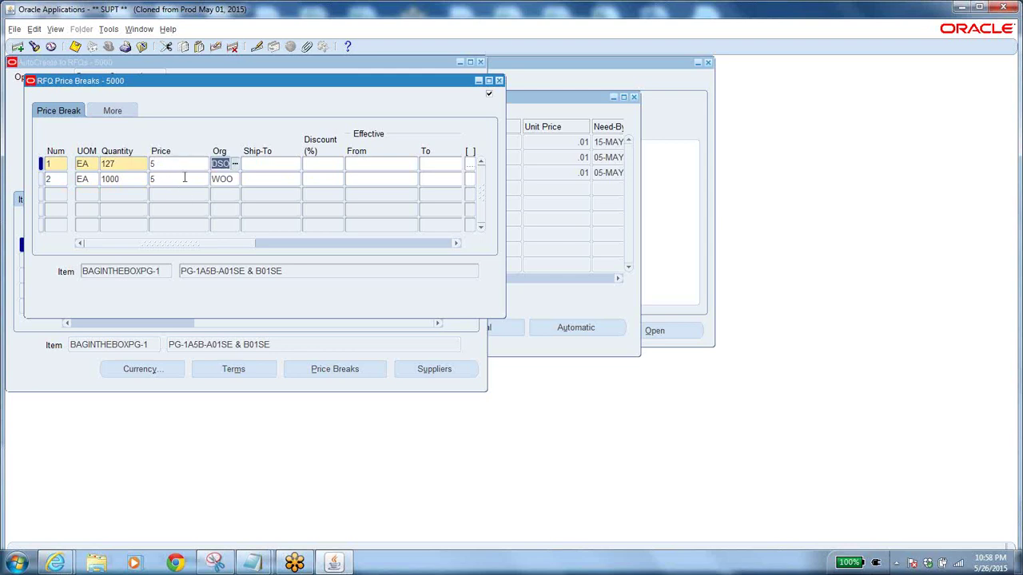
Step: Give the second price break, for quantity 1000, a discount of 5 percent
left_click(332, 179)
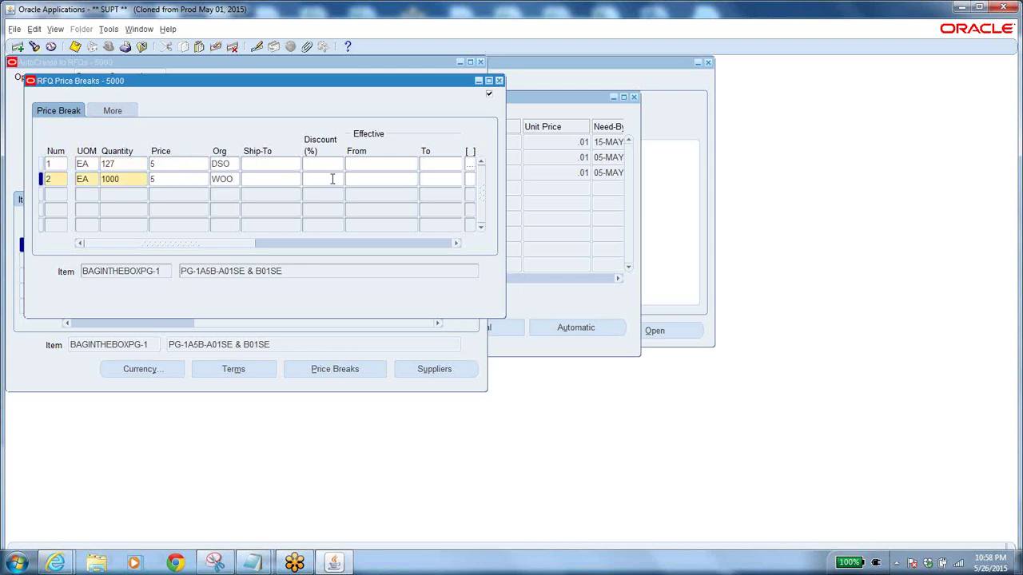
left_click(124, 163)
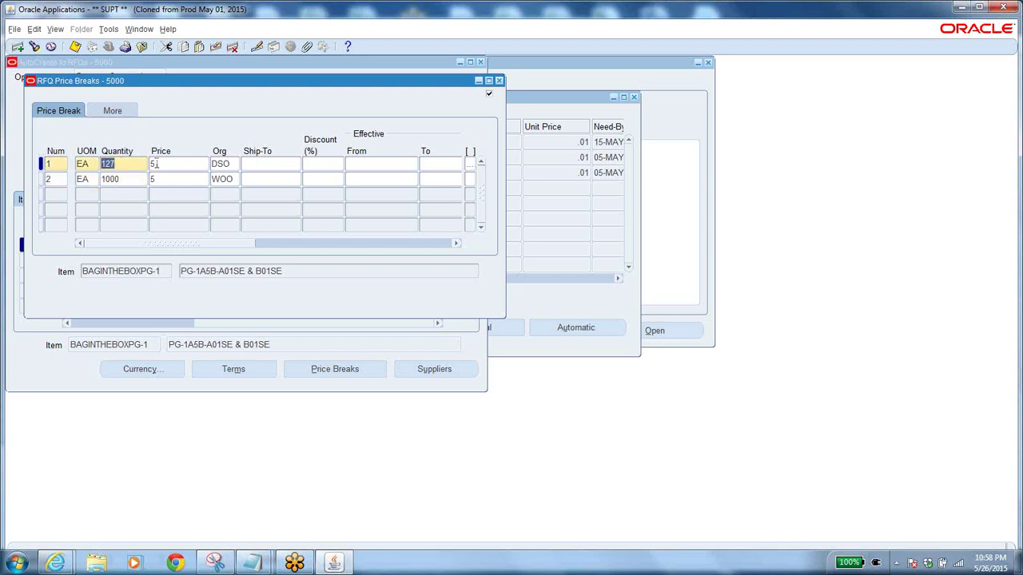
left_click(165, 163)
left_click(132, 179)
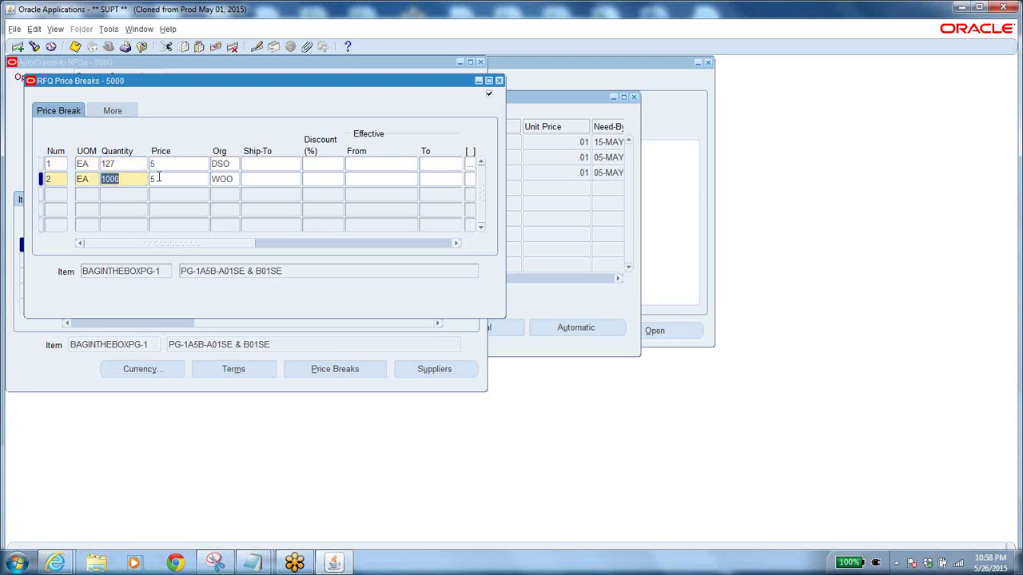
left_click(166, 179)
left_click(130, 182)
left_click(325, 178)
type("5")
key("Tab")
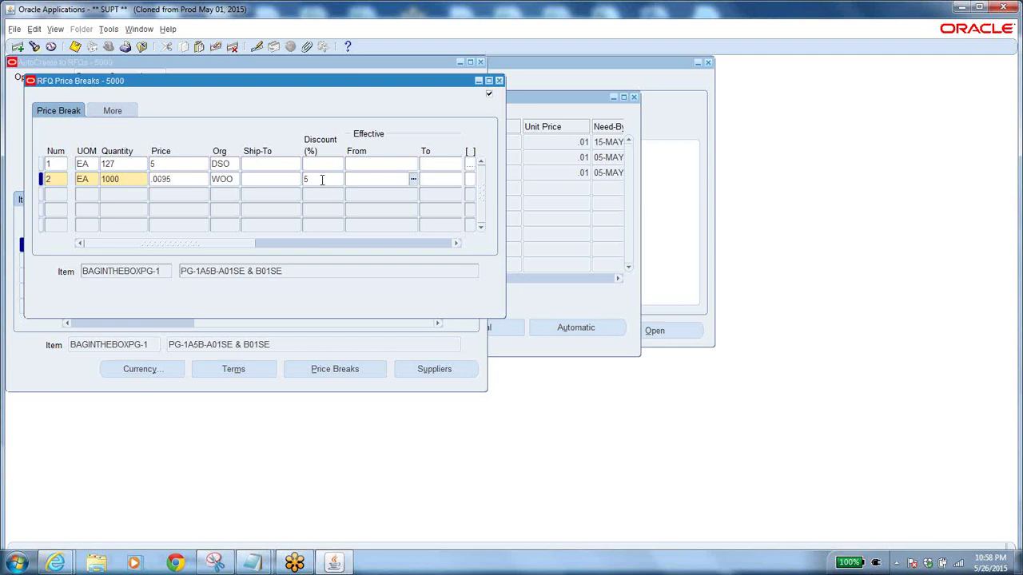
Step: Set the price of the first price break to .01
double_click(181, 179)
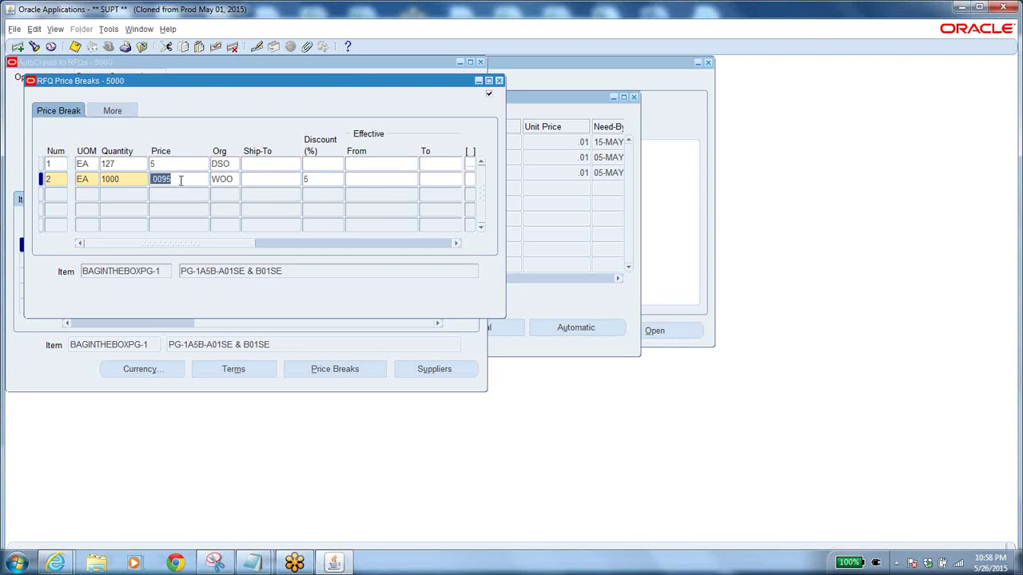
double_click(164, 165)
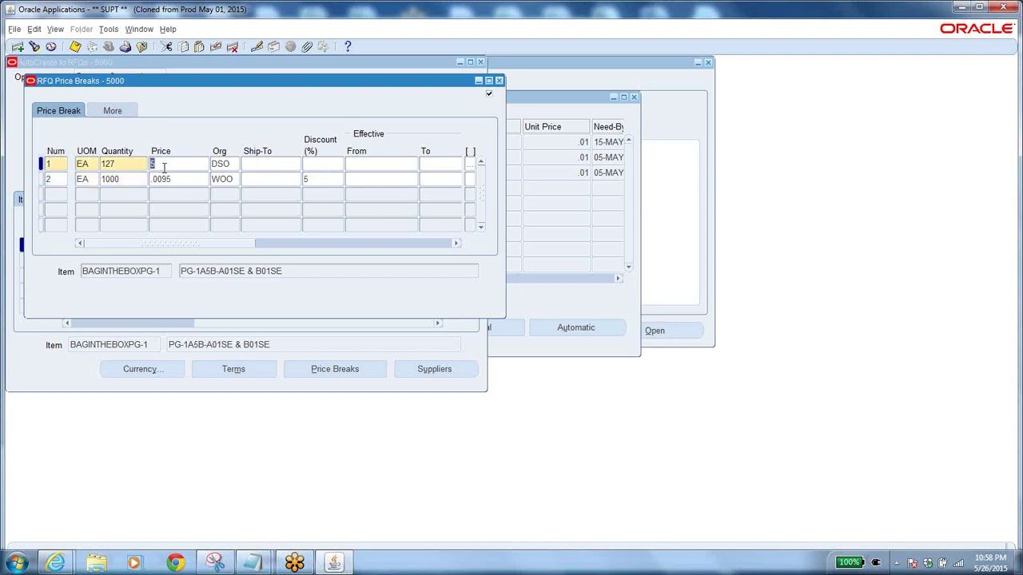
type("0")
type(".01")
key("Tab")
left_click(181, 179)
left_click(182, 179)
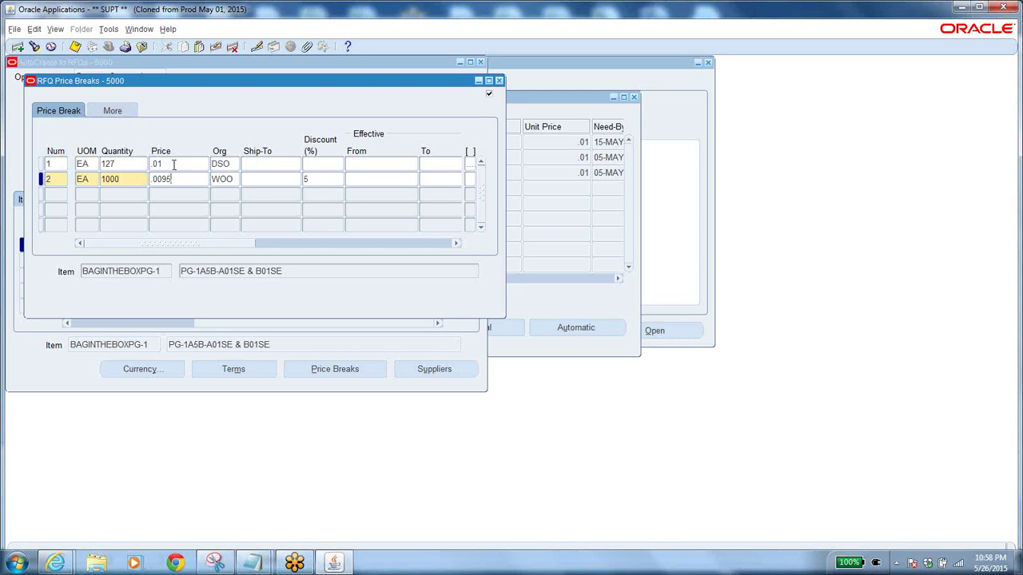
Step: Compare the prices of the two price breaks against the discount on the second one
left_click(174, 164)
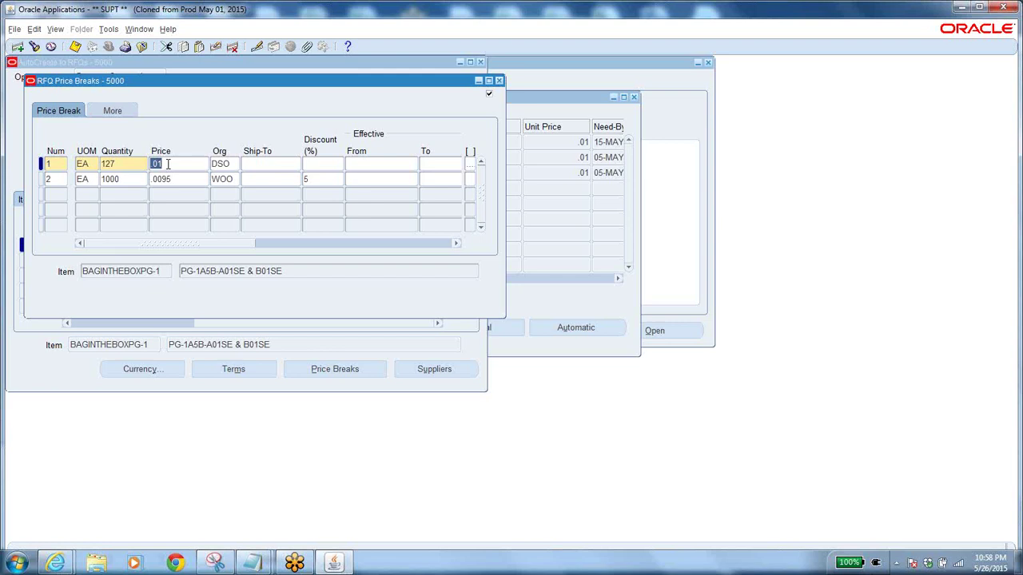
left_click(314, 178)
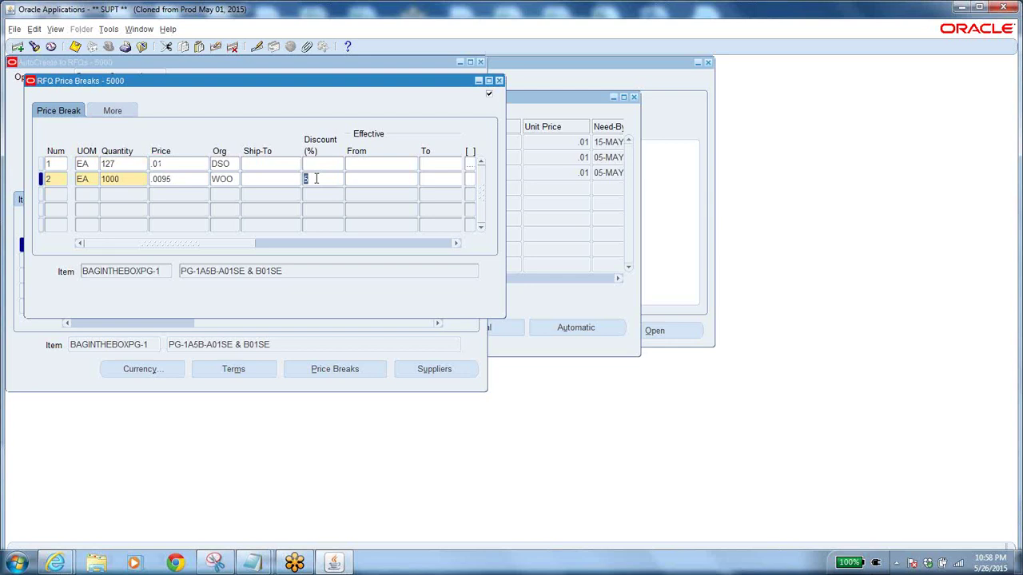
left_click(186, 179)
left_click(321, 177)
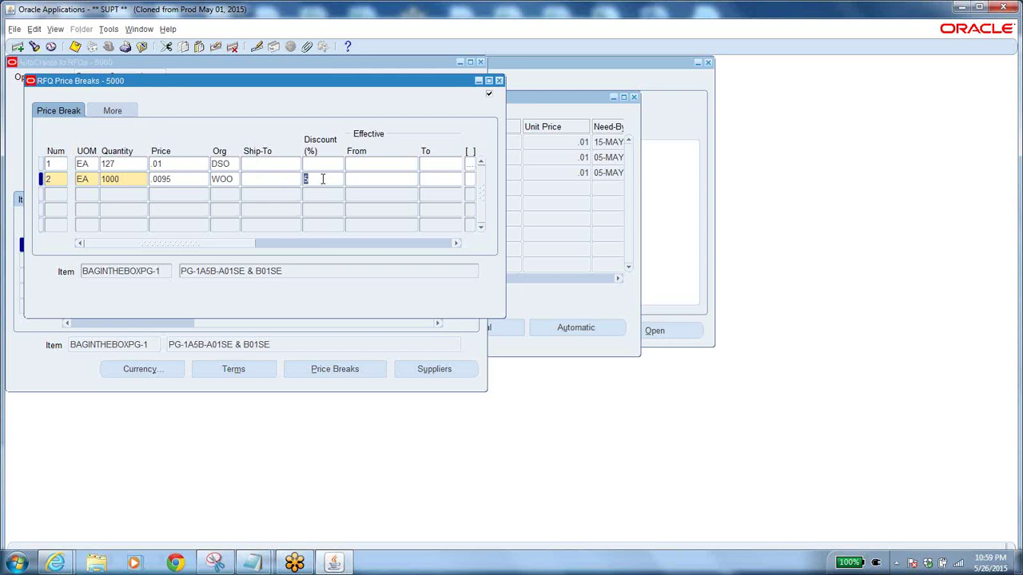
left_click(168, 165)
left_click(179, 178)
left_click(167, 165)
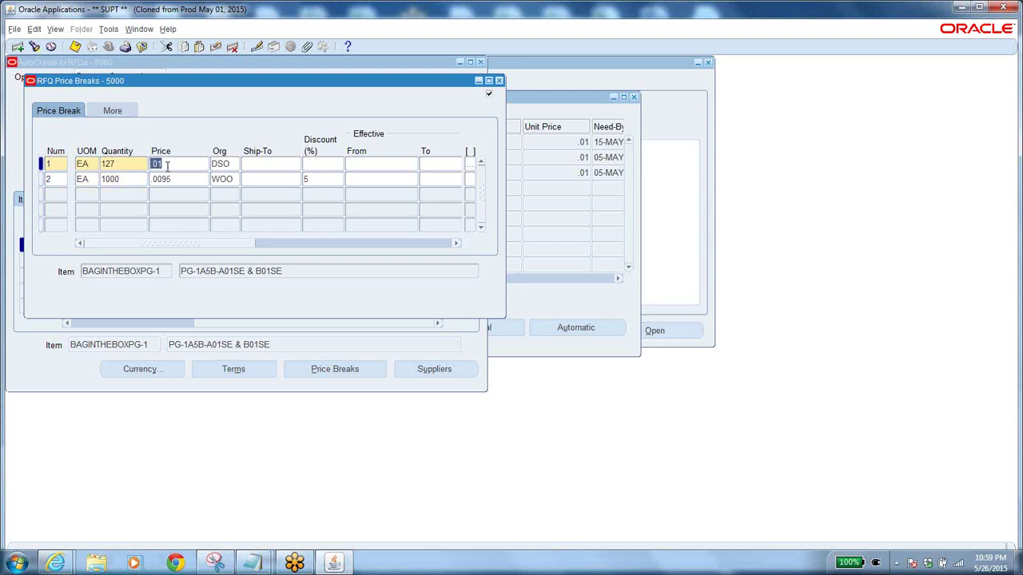
left_click(176, 178)
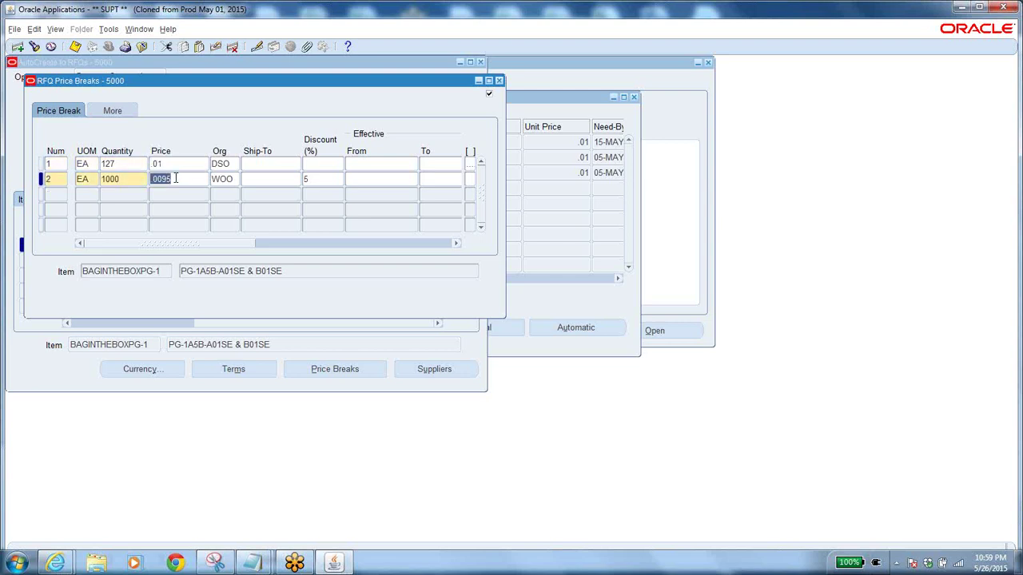
left_click(323, 174)
Step: Add a third price break with quantity 2000 and a 10 percent discount, then save and close the price breaks
left_click(118, 195)
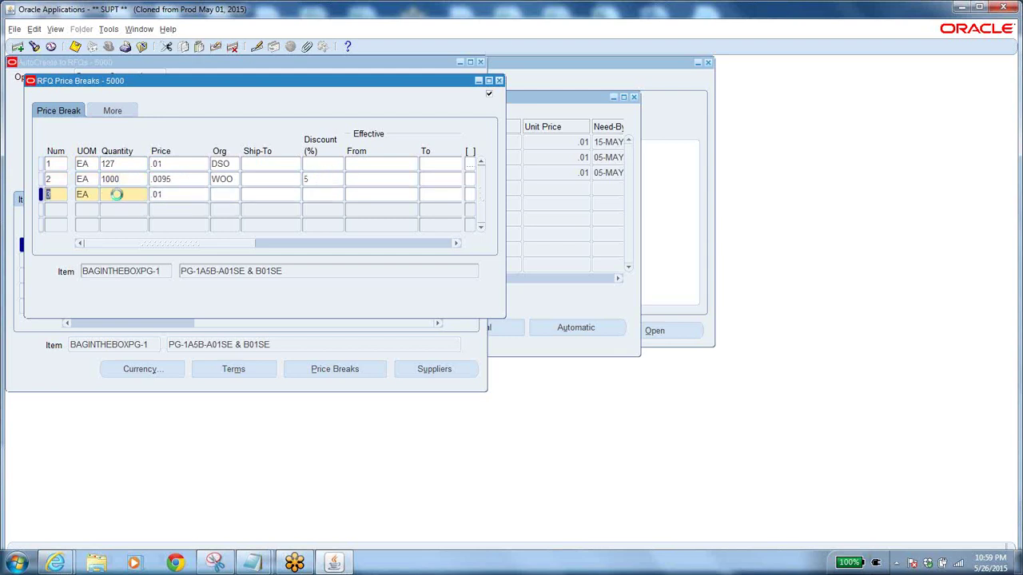
type("2000")
left_click(330, 197)
type("10")
key("Tab")
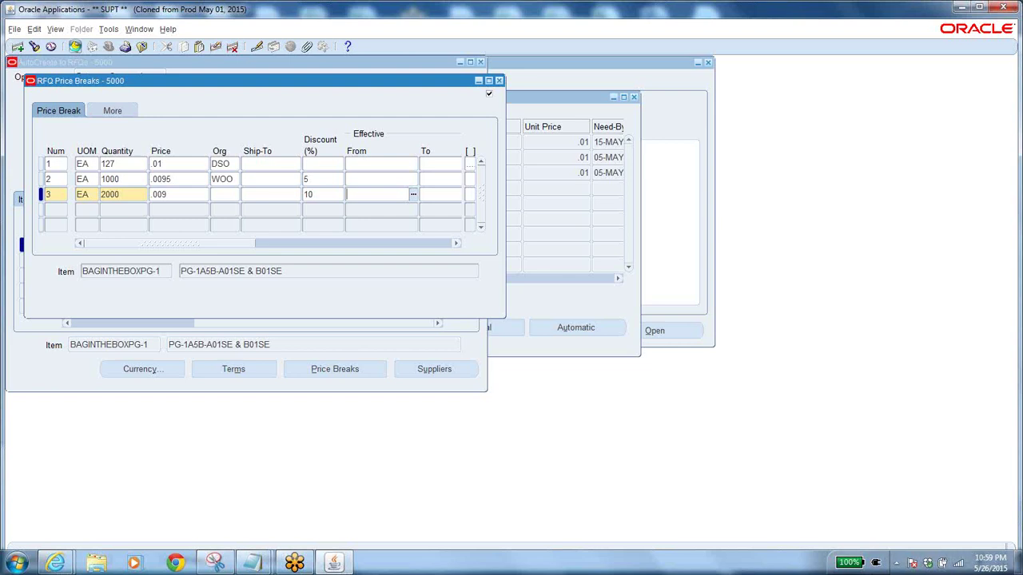
key("ctrl+s")
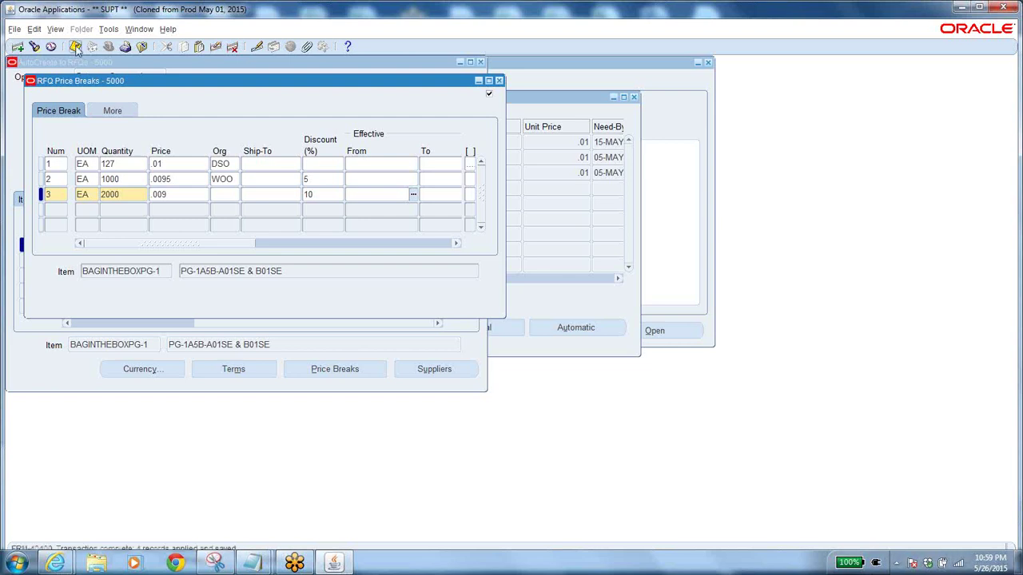
left_click(499, 81)
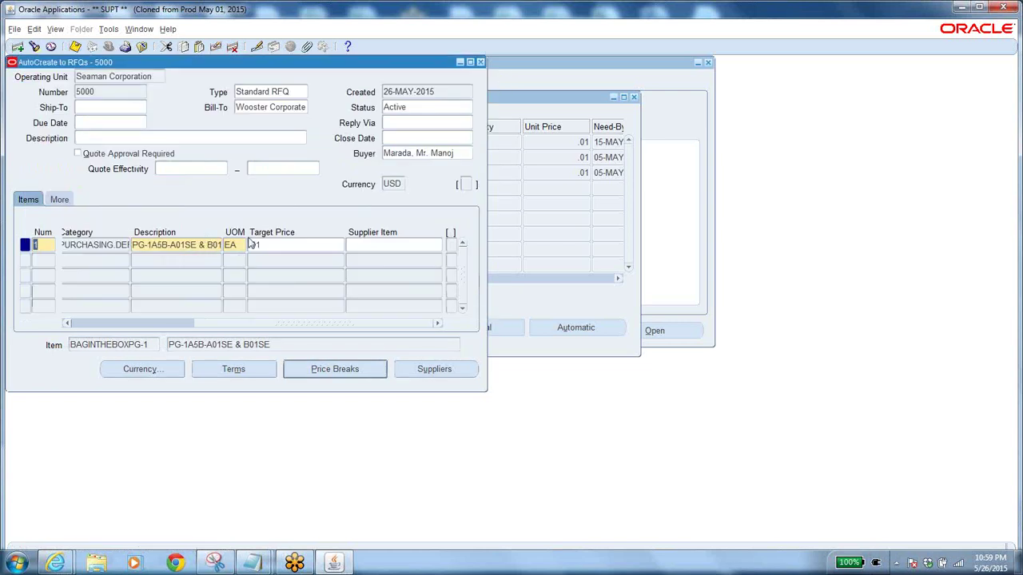
Step: Open the RFQ's supplier list and add 3N INTERNATIONAL INC. as the first supplier
left_click(260, 245)
left_click(105, 93)
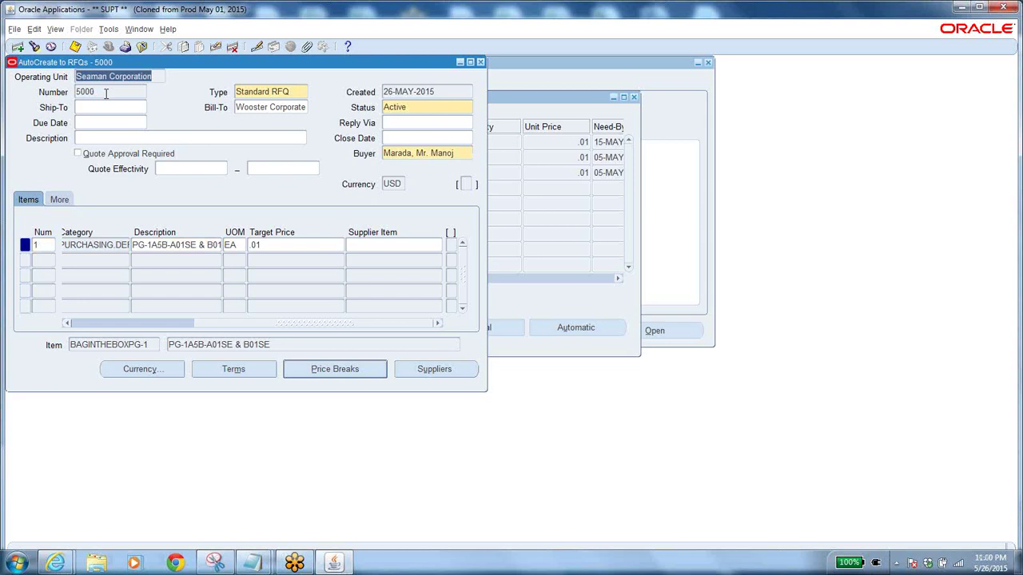
left_click(424, 367)
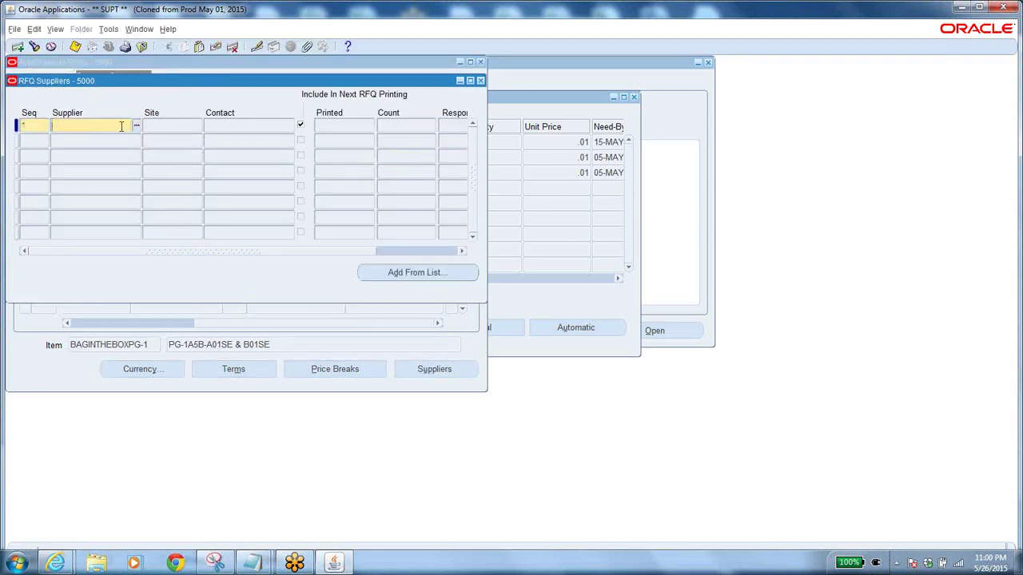
left_click(136, 125)
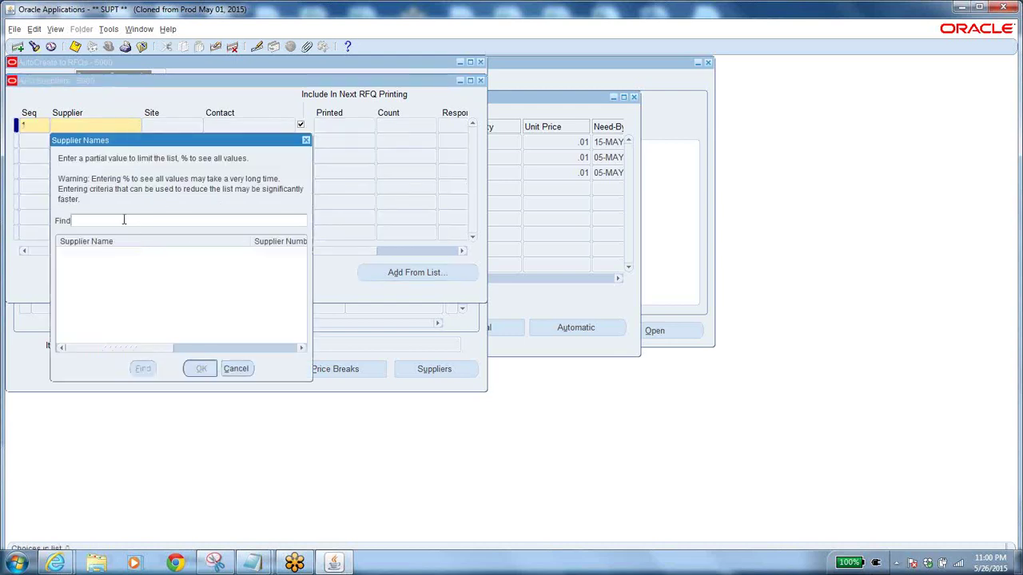
type("%")
key("Return")
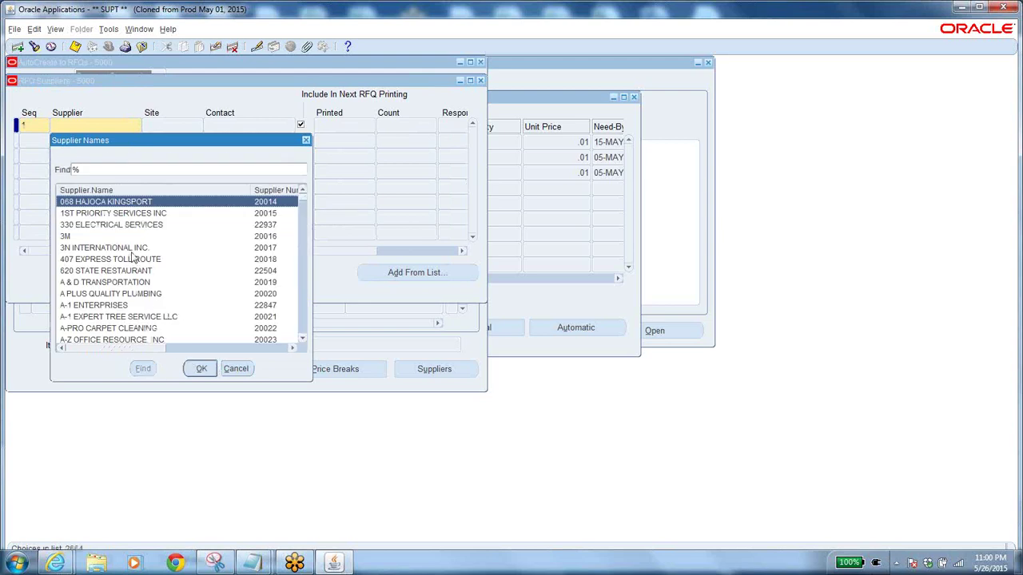
left_click(133, 250)
left_click(201, 368)
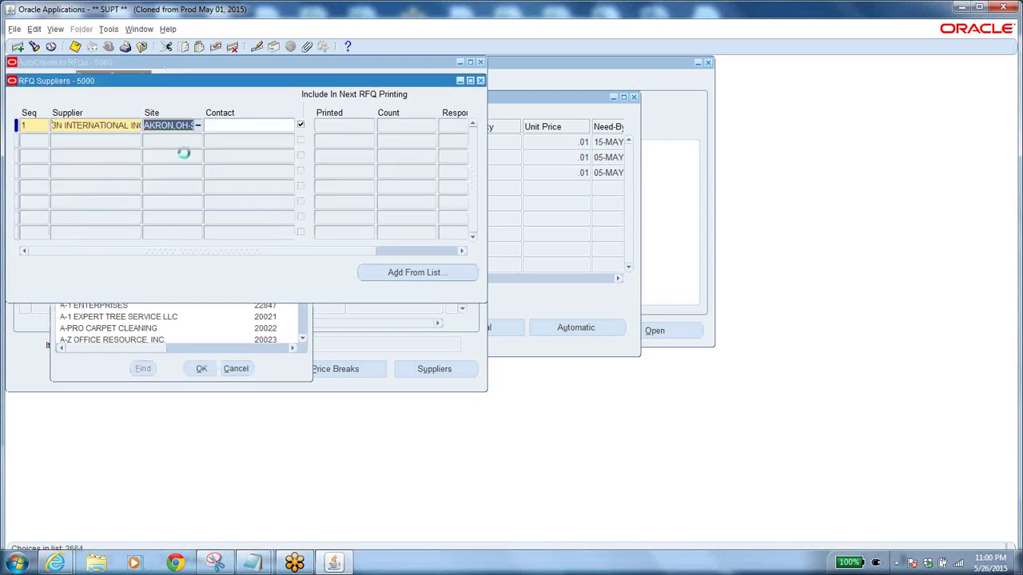
Step: Add A PLUS QUALITY PLUMBING as the second supplier on the RFQ
left_click(104, 140)
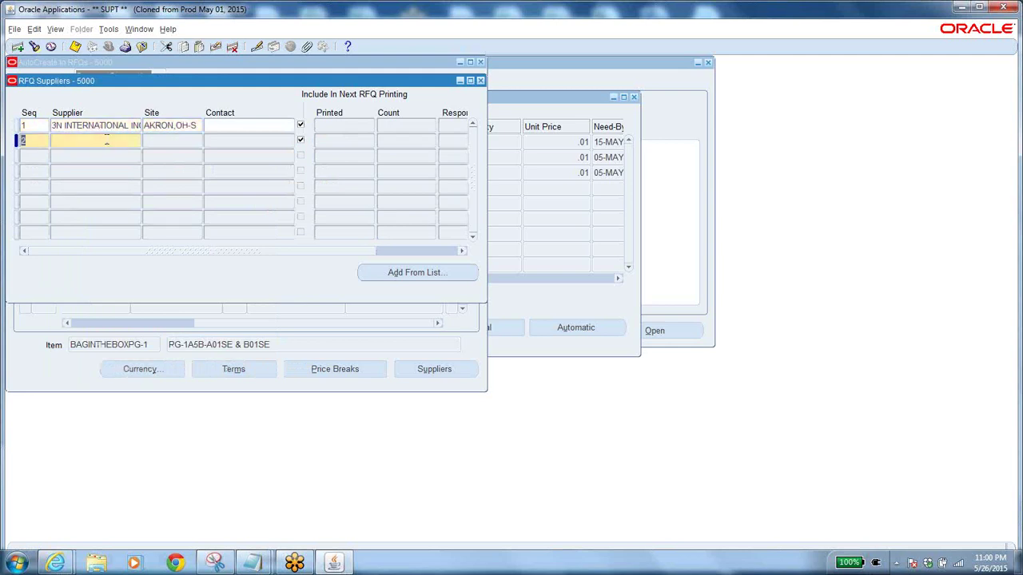
left_click(128, 139)
left_click(136, 140)
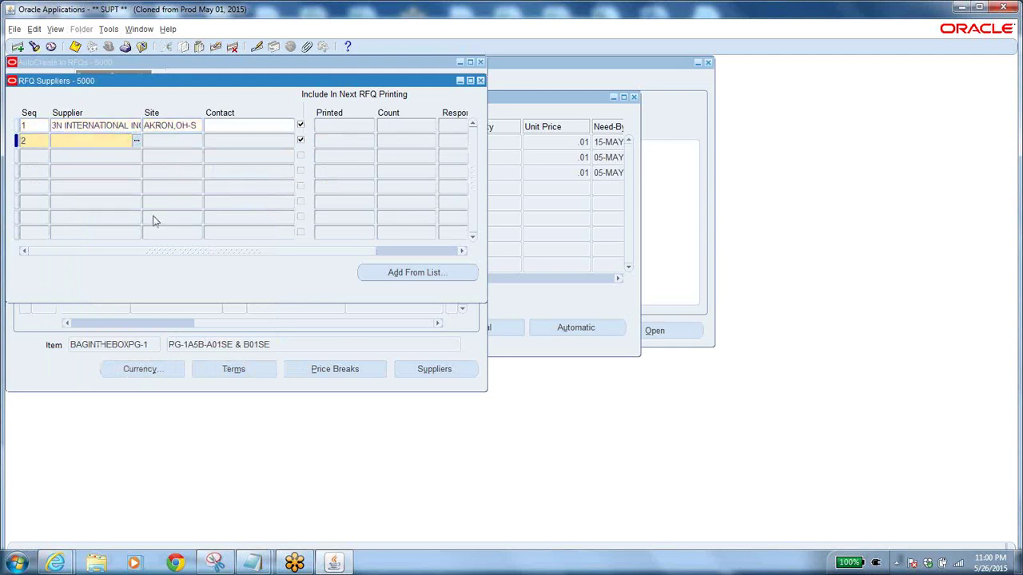
type("%")
key("Return")
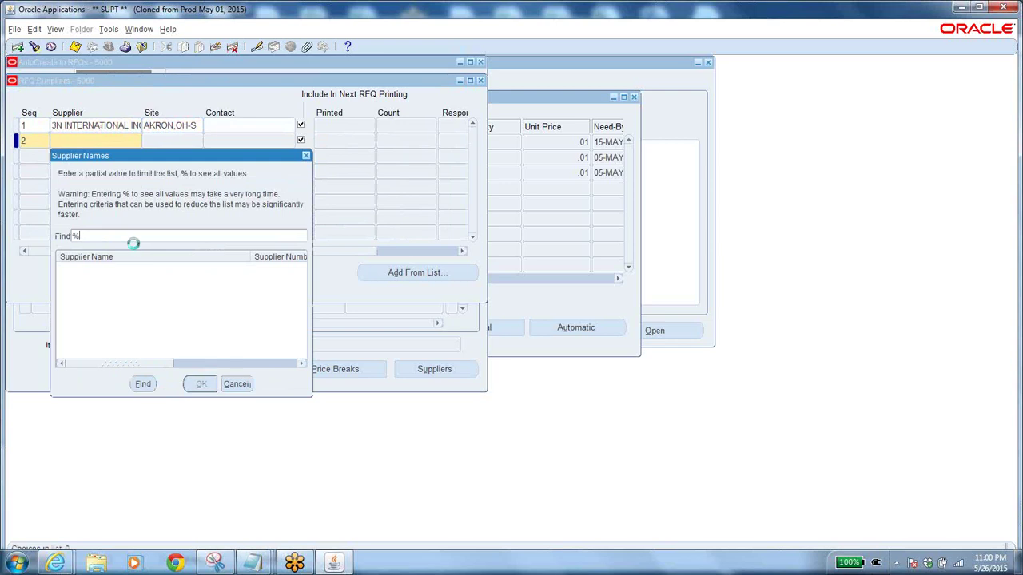
left_click(130, 310)
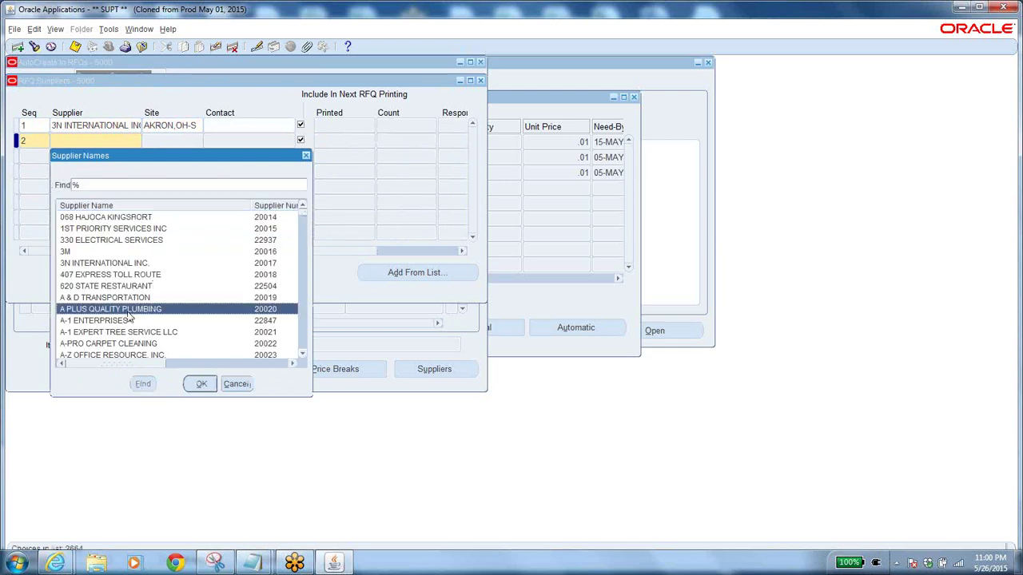
left_click(201, 384)
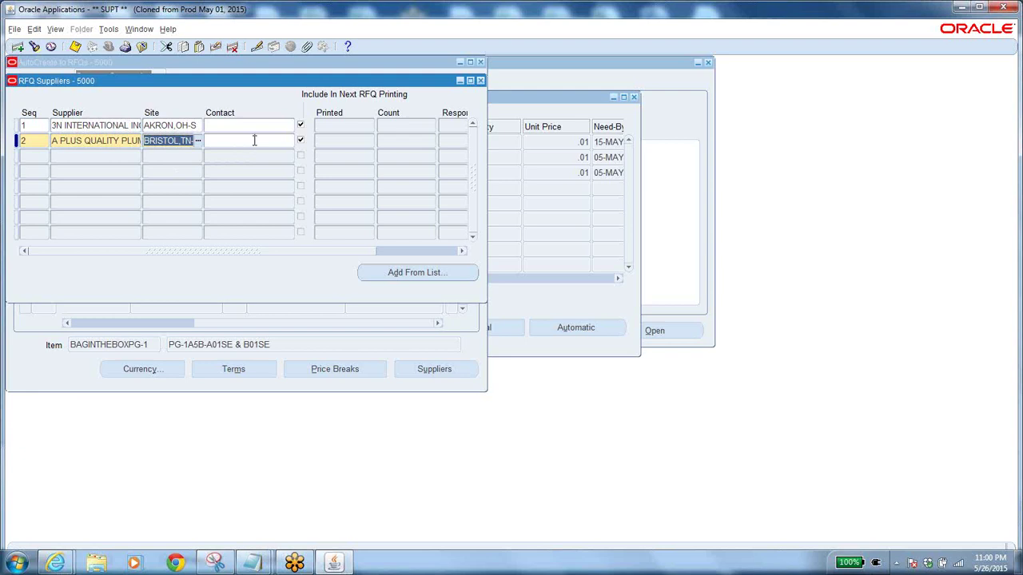
Step: Review the two suppliers entered on the RFQ, then view the predefined supplier lists and close them without applying any
left_click(112, 127)
left_click(109, 142)
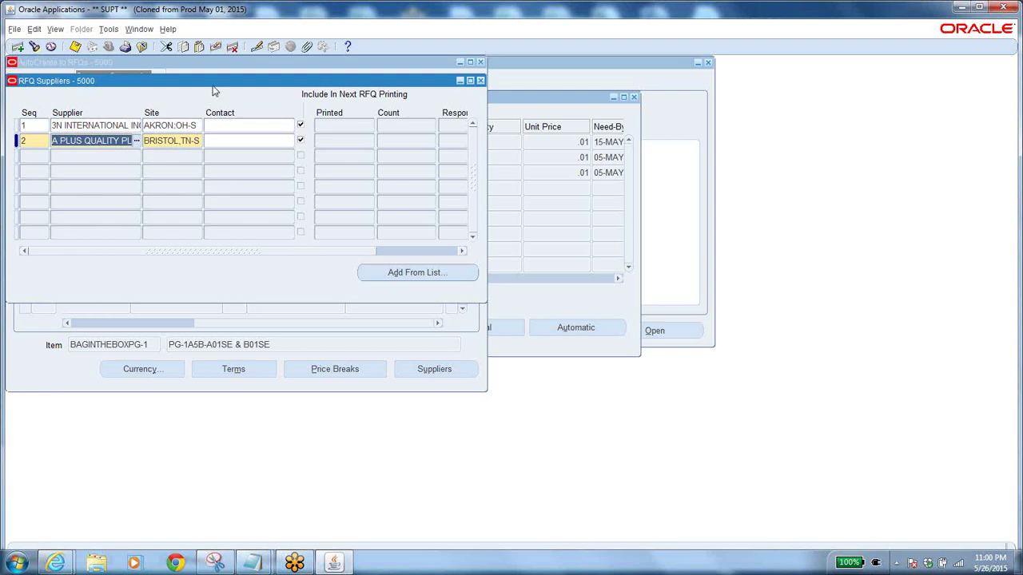
left_click_drag(215, 91, 471, 152)
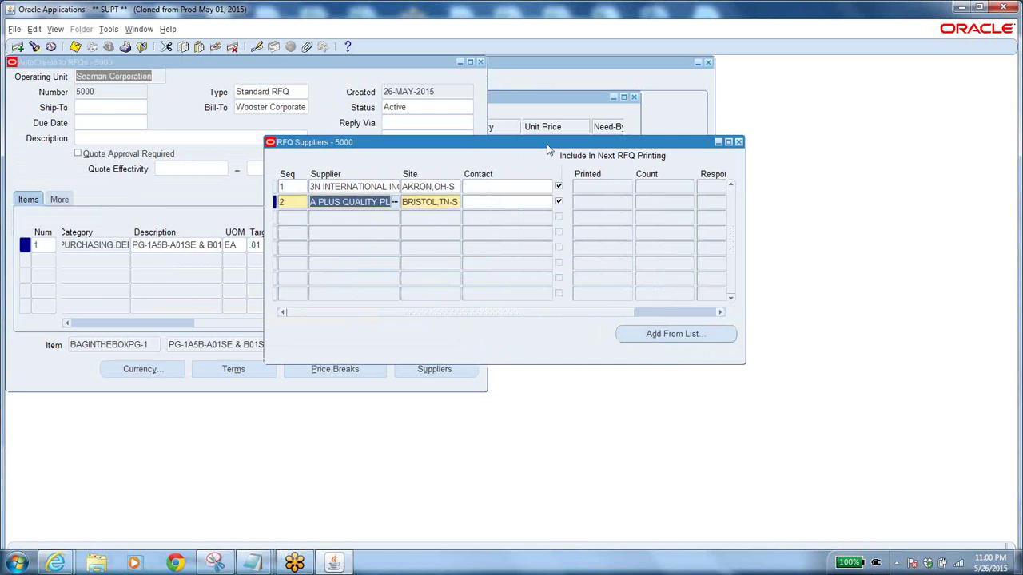
left_click_drag(548, 148, 453, 148)
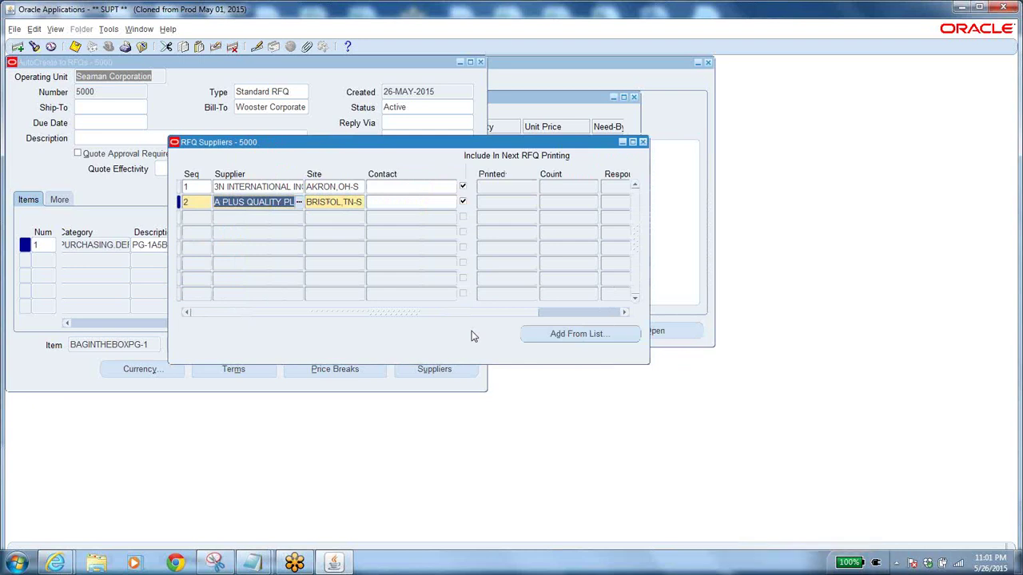
left_click(581, 336)
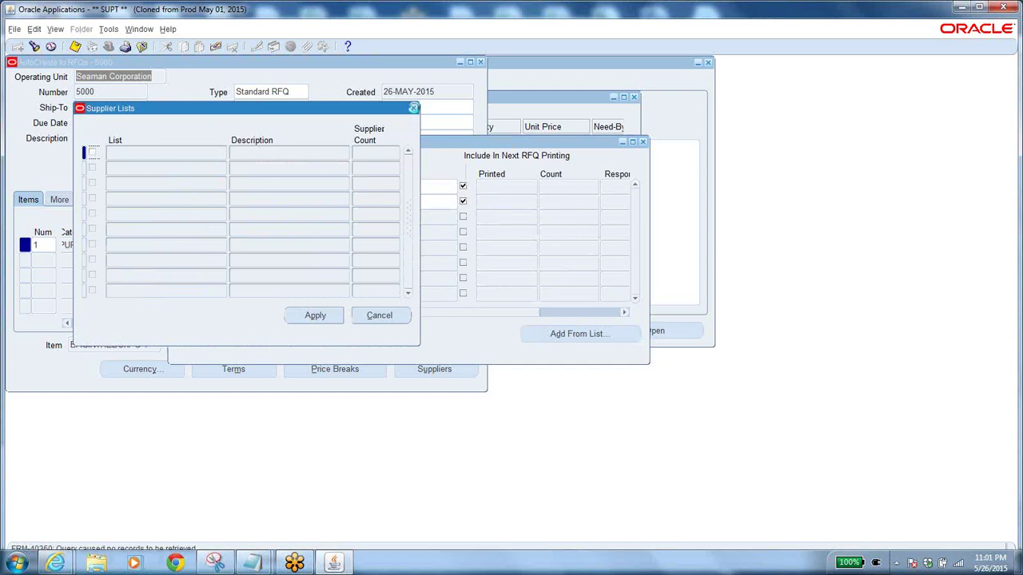
left_click(414, 109)
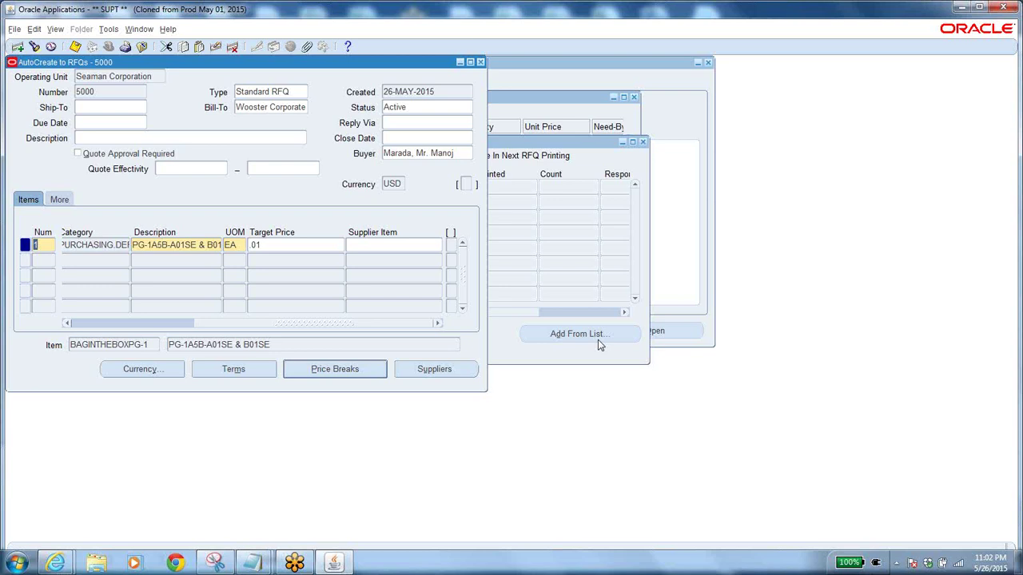
Step: Return to the RFQ Suppliers window, save the supplier entries and close it
left_click(529, 348)
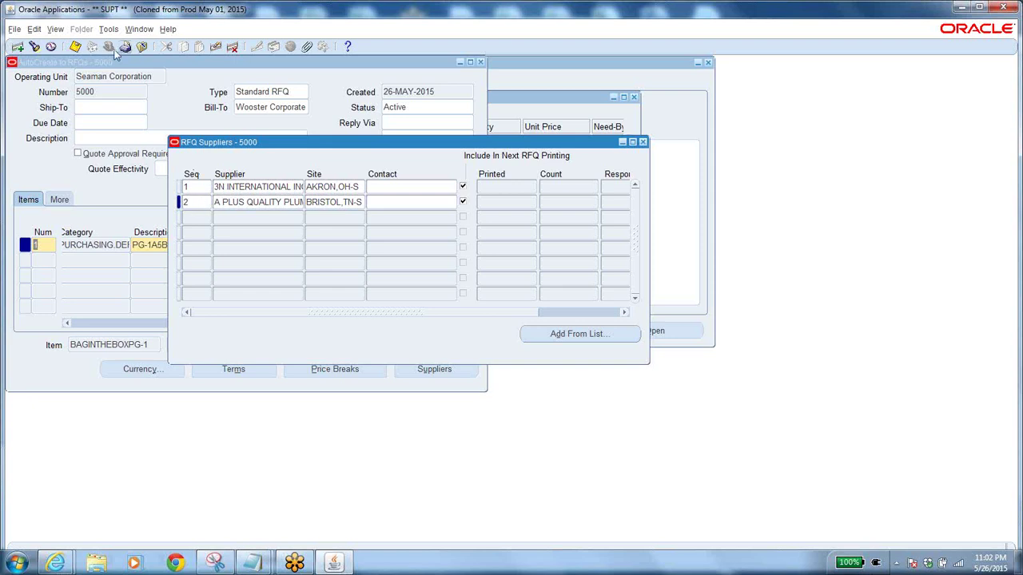
left_click(74, 47)
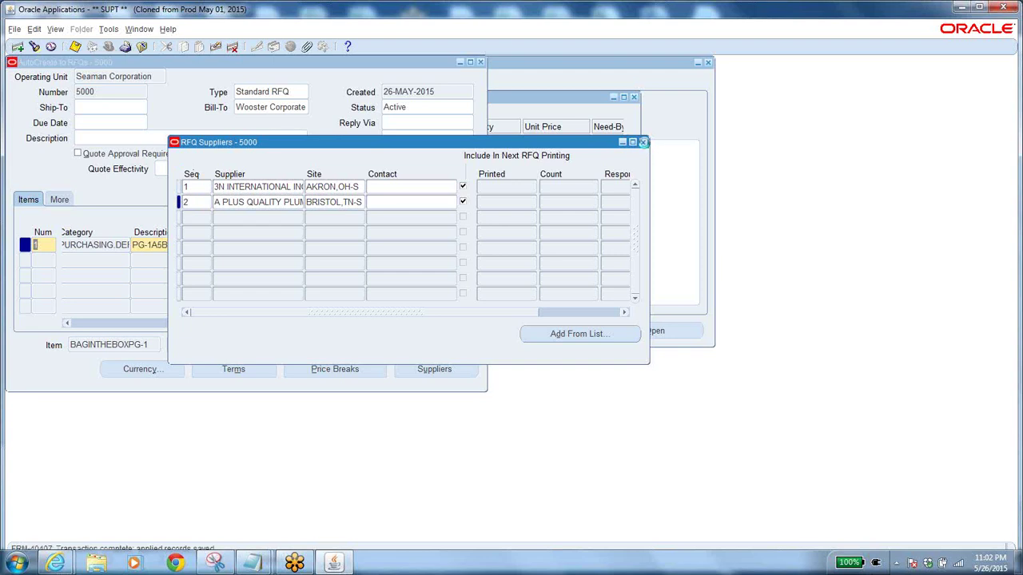
left_click(643, 143)
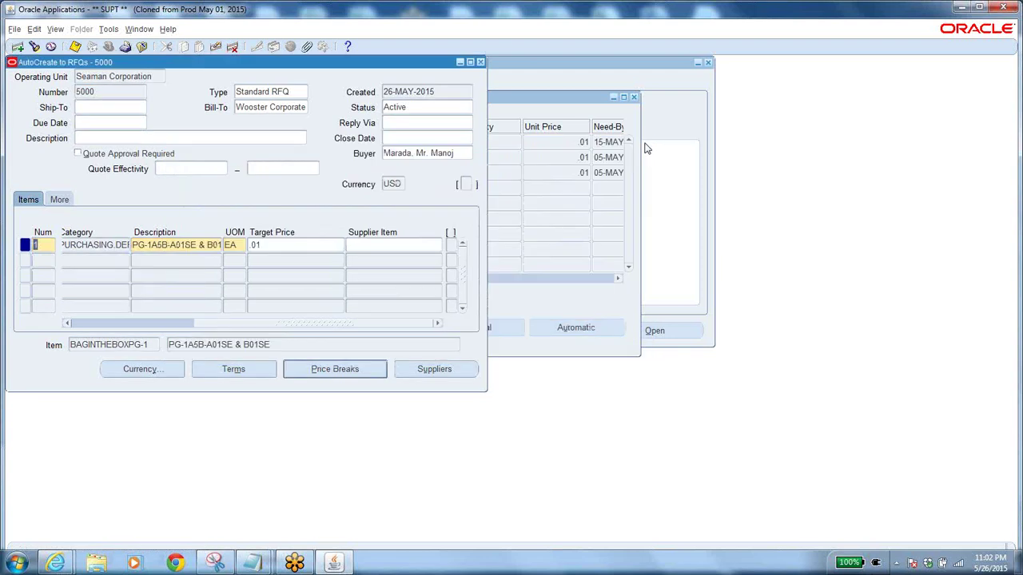
left_click(97, 92)
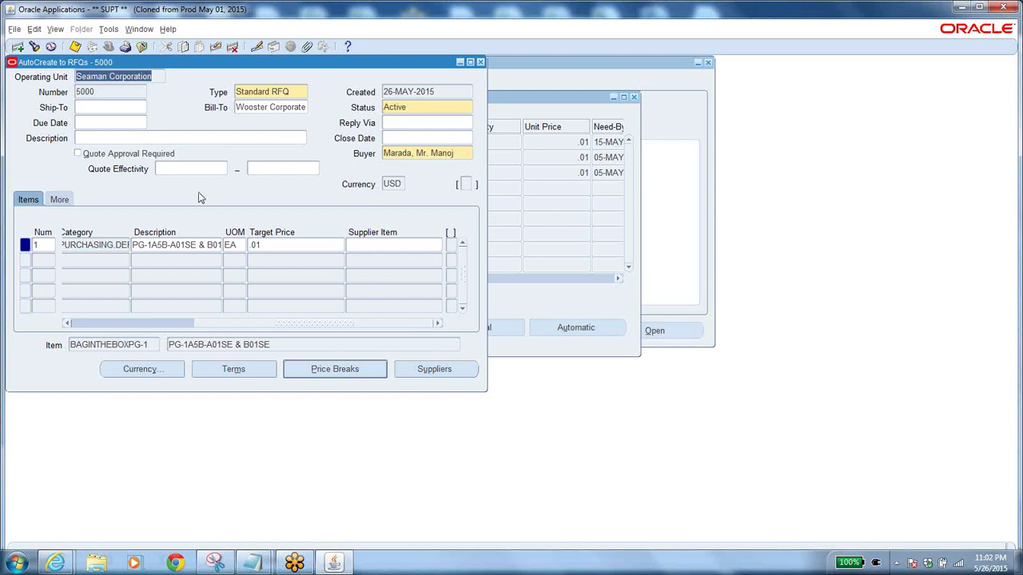
left_click(106, 29)
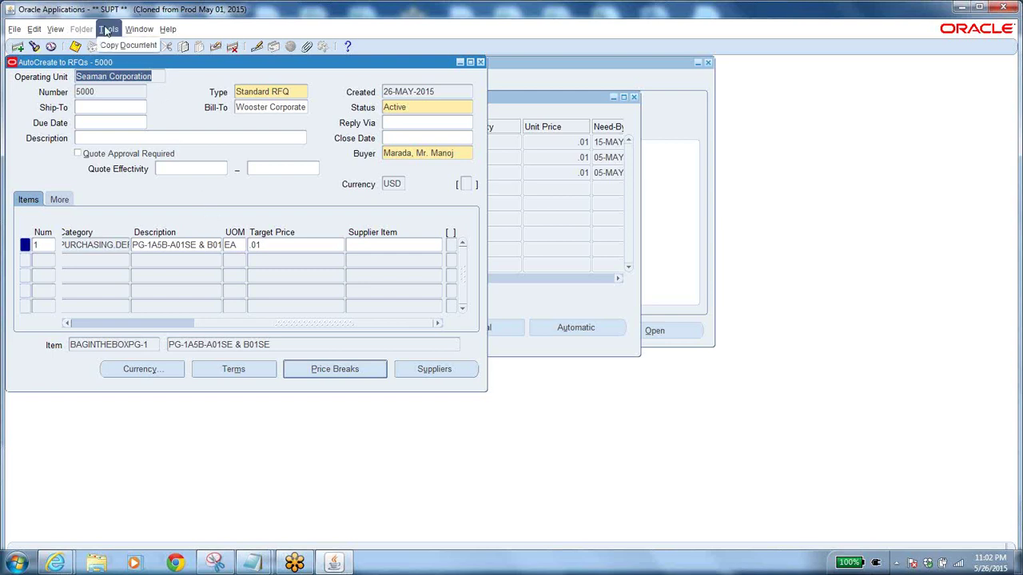
left_click(128, 46)
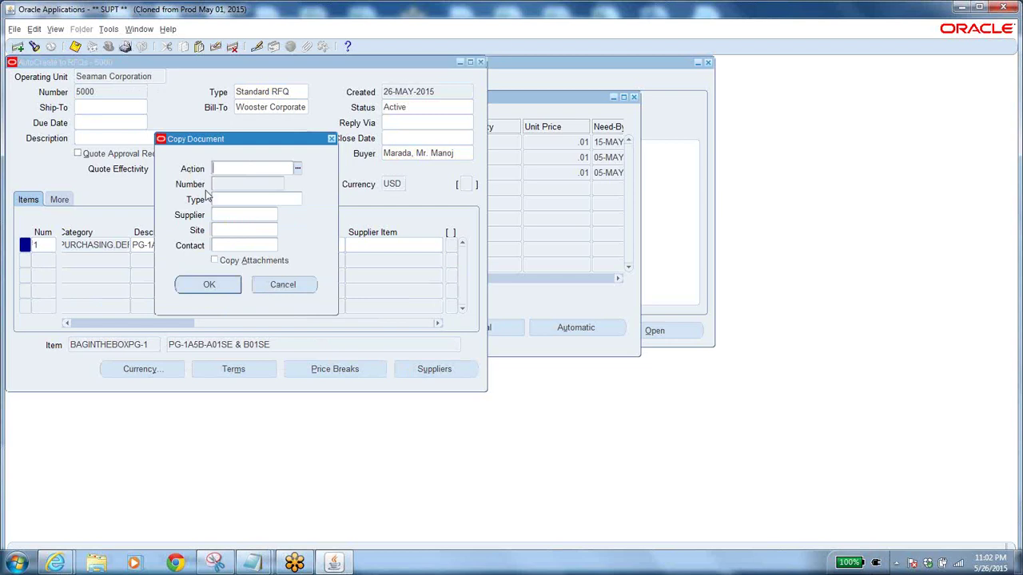
left_click(281, 284)
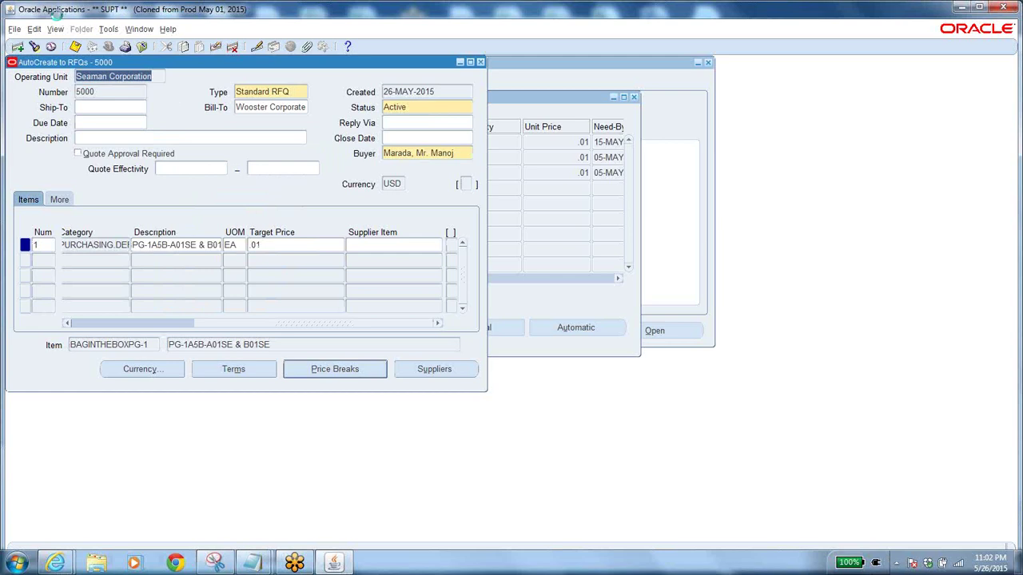
Step: Open the concurrent requests search and start a new single request
left_click(55, 29)
left_click(83, 196)
left_click(168, 339)
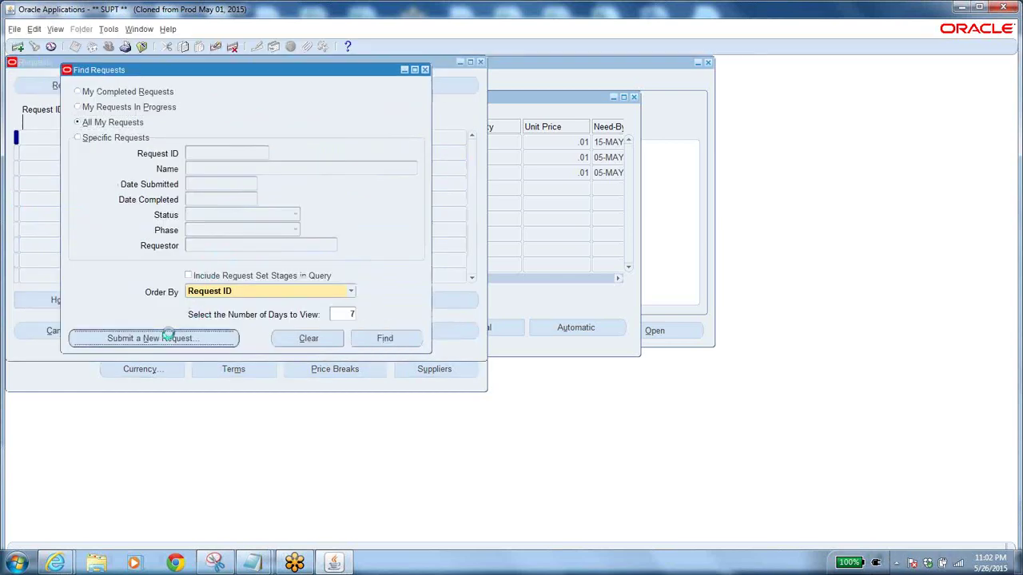
key("Return")
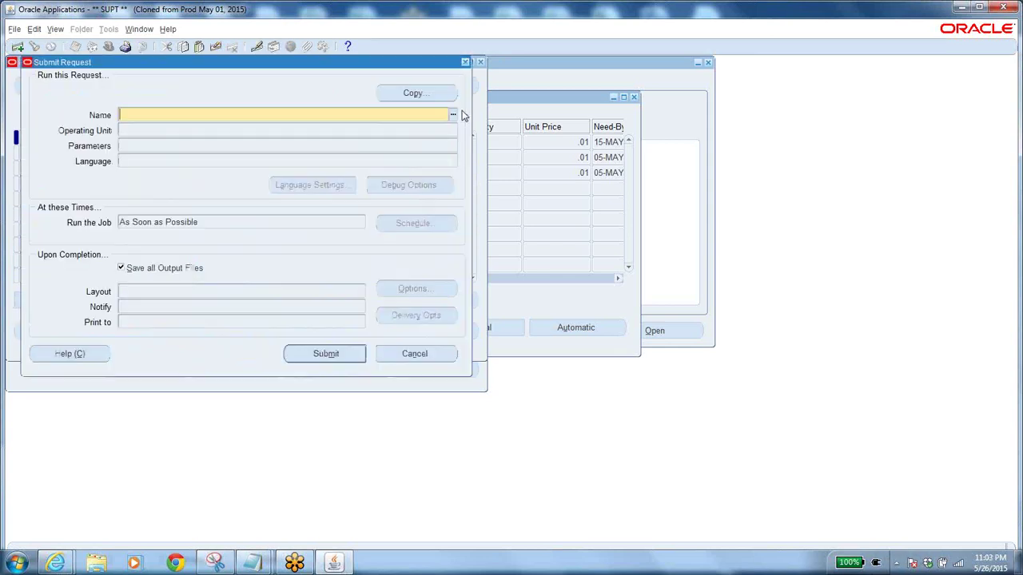
Step: Search the report names for %rfq% and choose Printed RFQ Report (XML) as the request to run
left_click(455, 114)
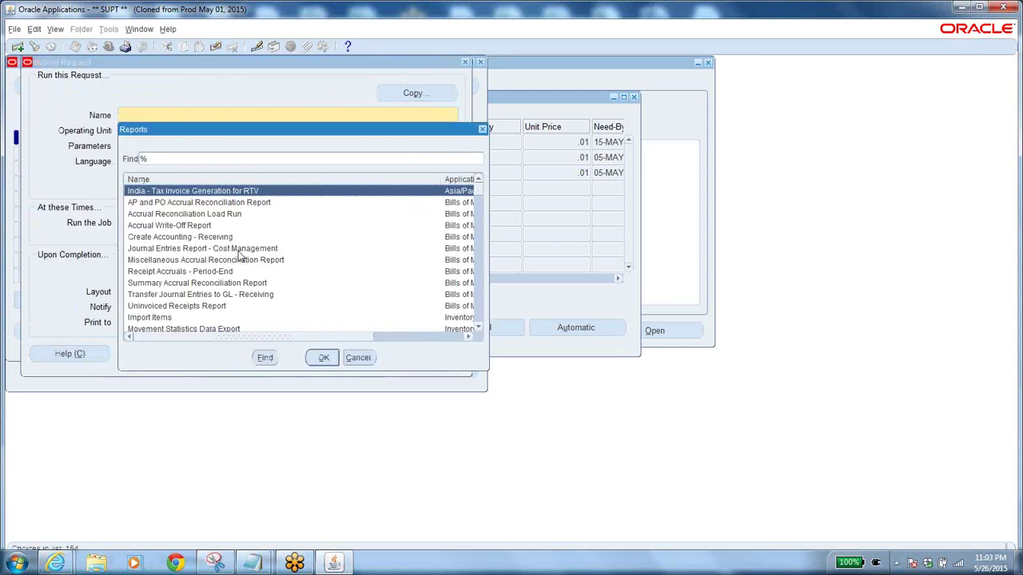
left_click(198, 162)
type("rt")
type("q")
type("%")
key("Return")
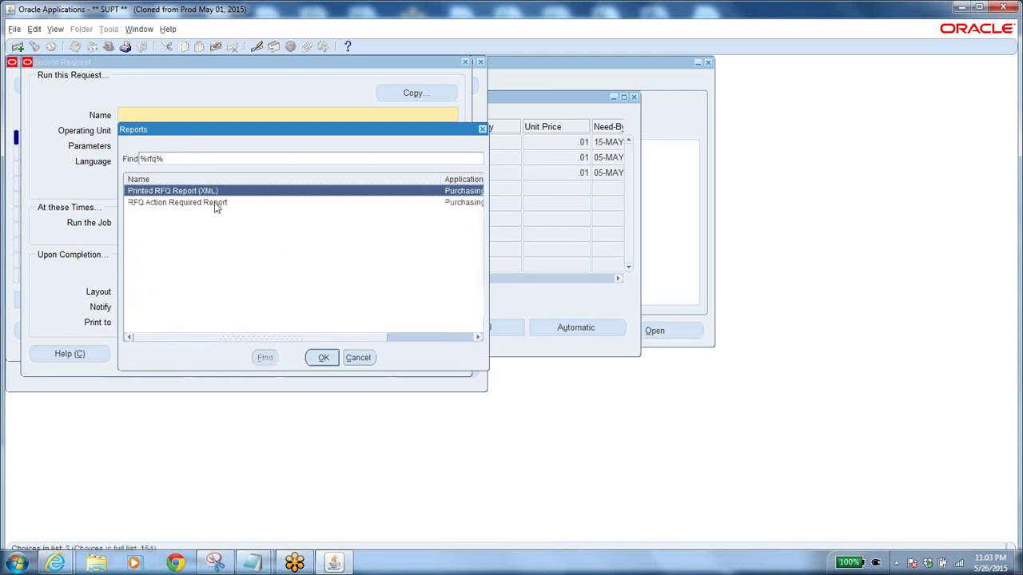
left_click(191, 203)
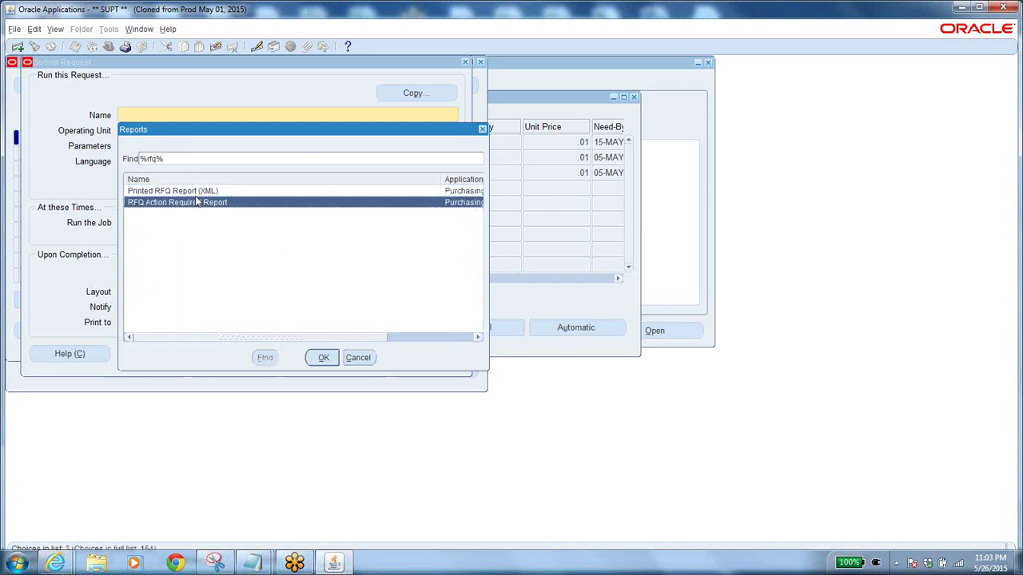
left_click(214, 192)
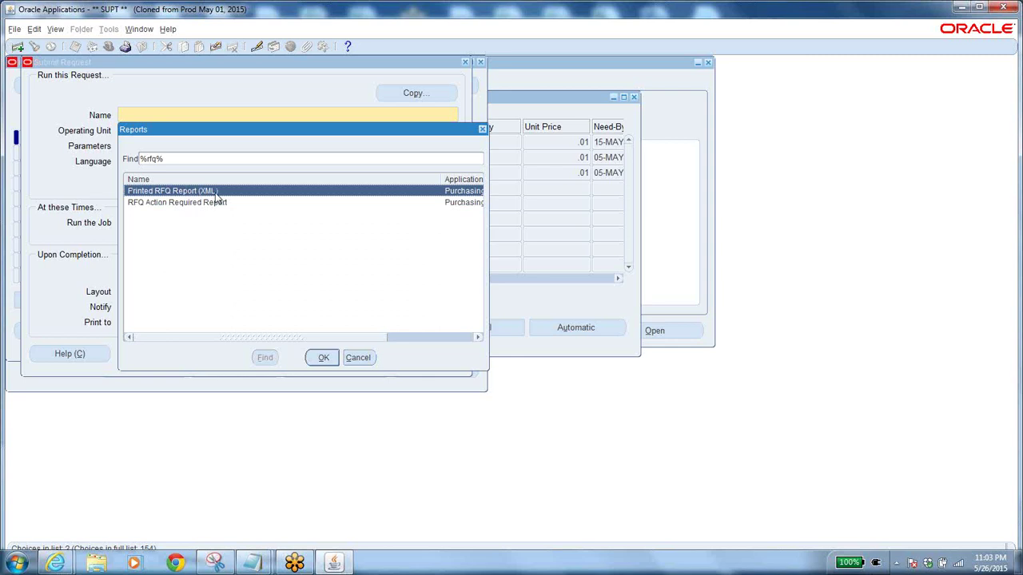
left_click(164, 205)
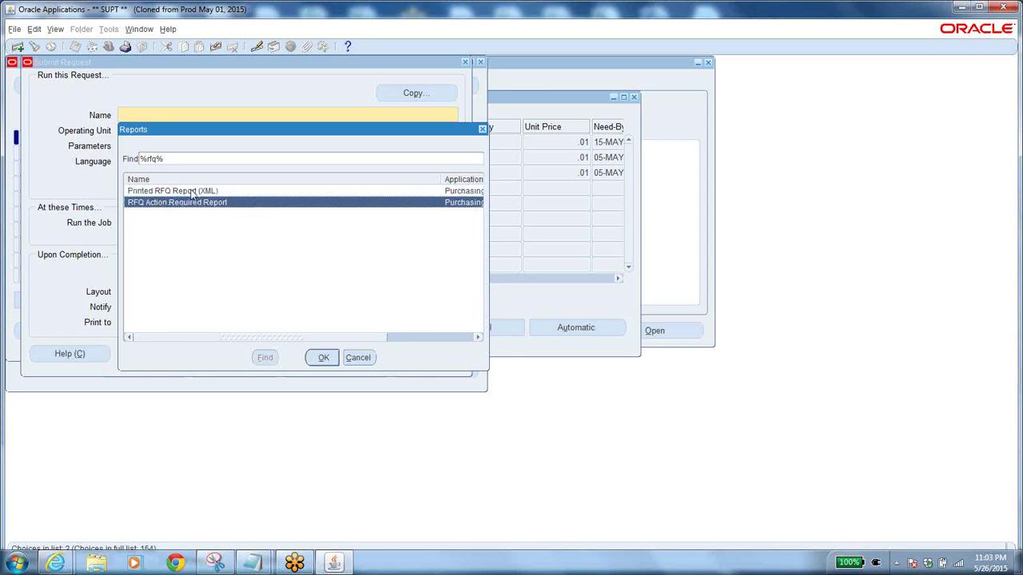
left_click(192, 192)
left_click(323, 357)
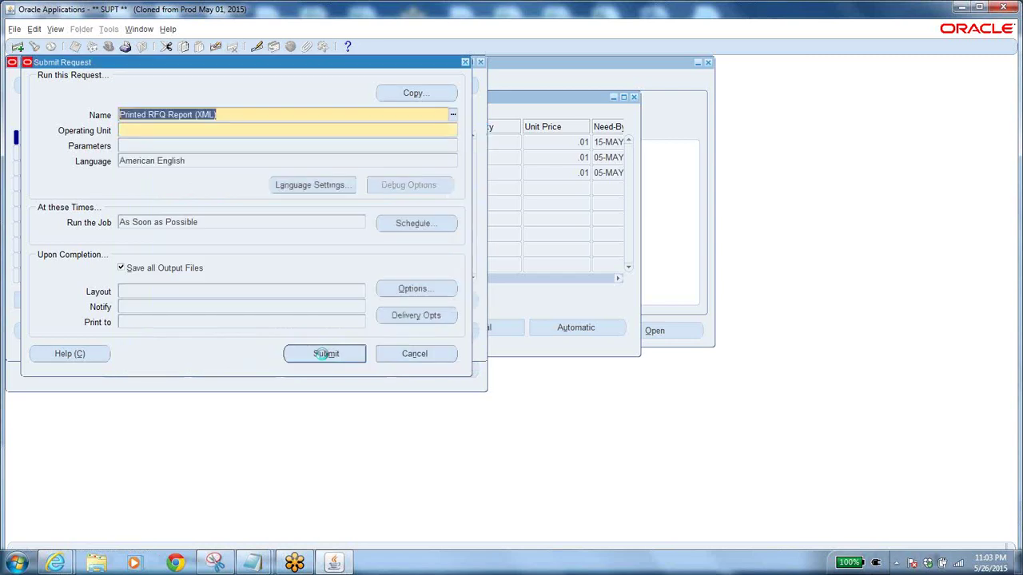
Step: Set the report type to New and the starting RFQ number to 5000, then submit the request and decline another one
left_click(613, 244)
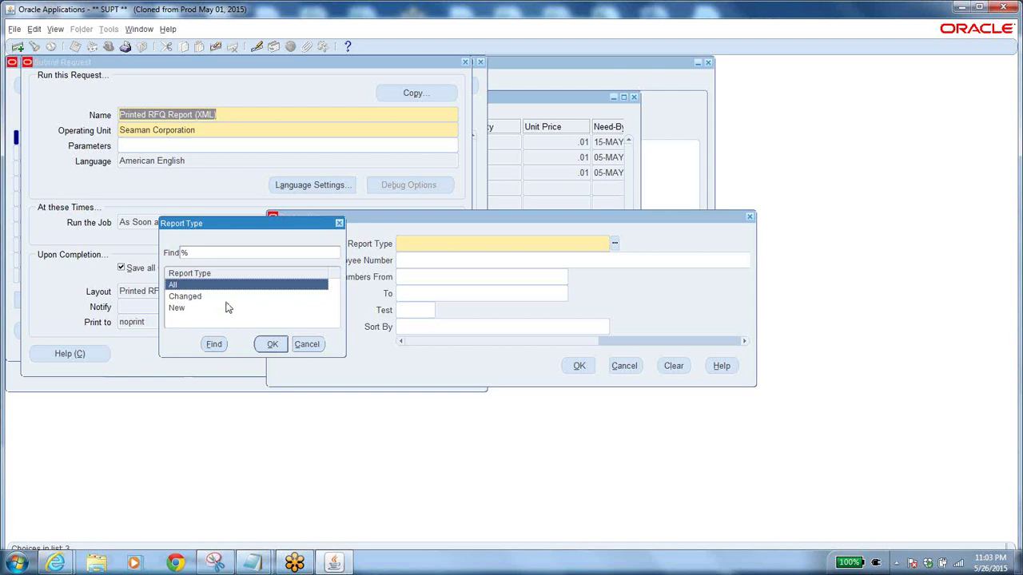
left_click(203, 298)
left_click(187, 311)
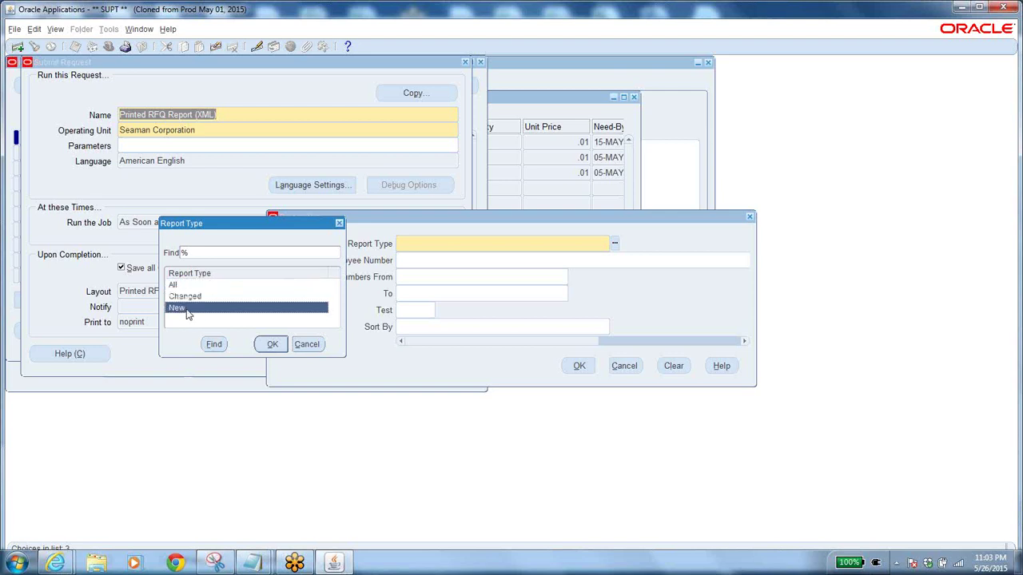
left_click(271, 343)
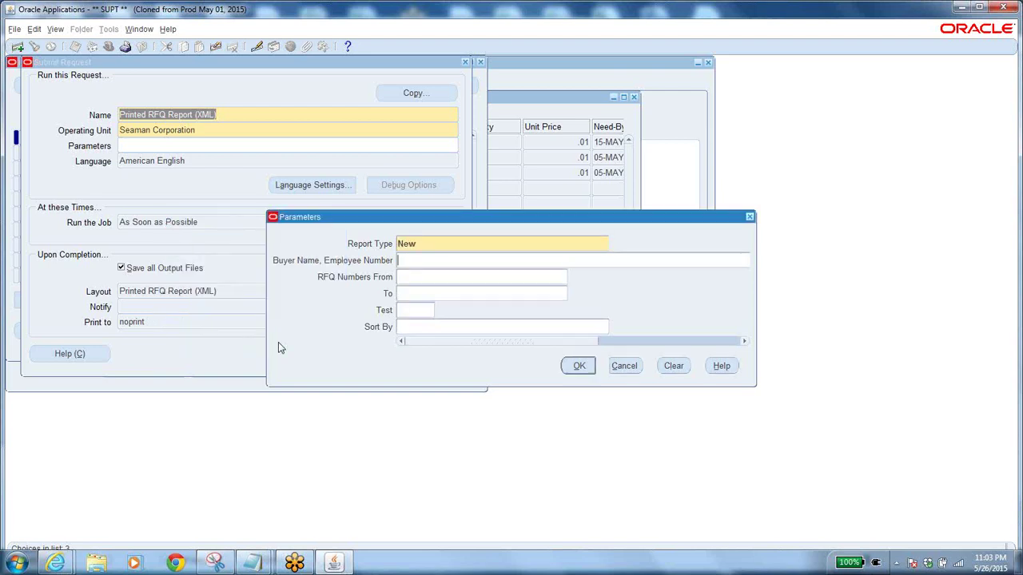
left_click(442, 276)
type("5000")
left_click(578, 366)
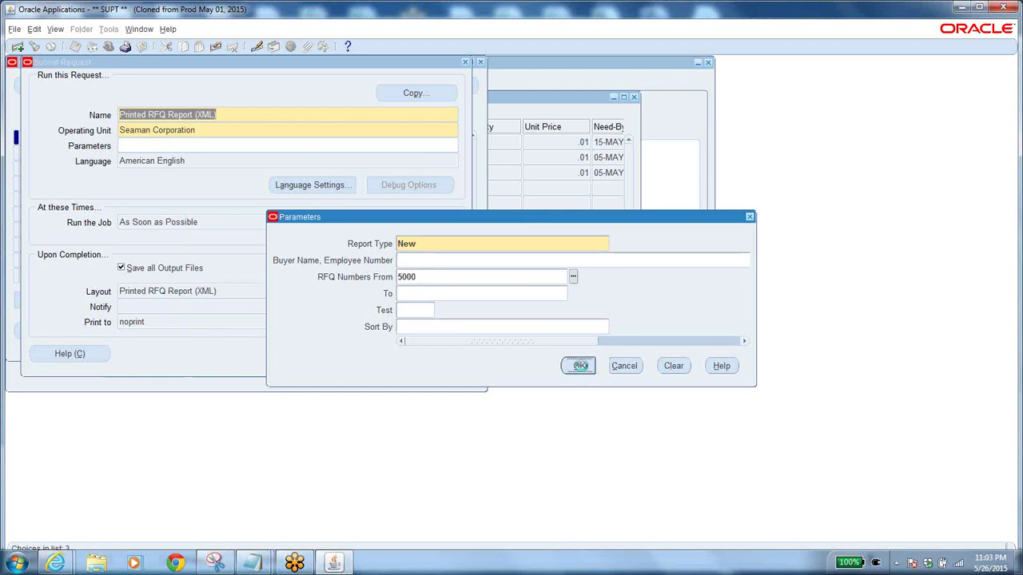
left_click(319, 354)
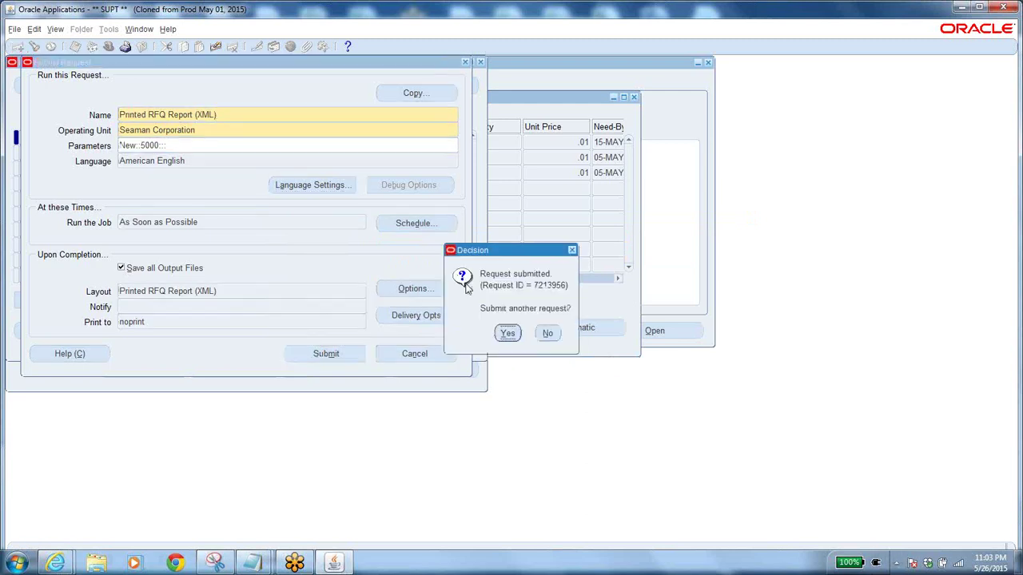
left_click(547, 333)
Step: List the submitted requests, refresh the status of the Printed RFQ Report (XML) request, and close the list
left_click(358, 338)
left_click(113, 90)
left_click(112, 91)
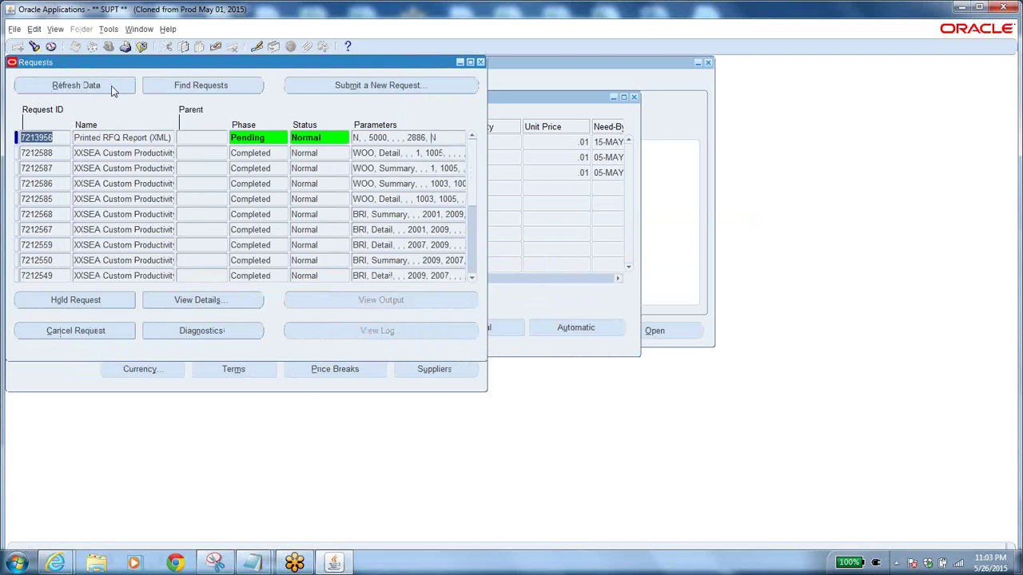
left_click(112, 91)
left_click(99, 91)
left_click(481, 61)
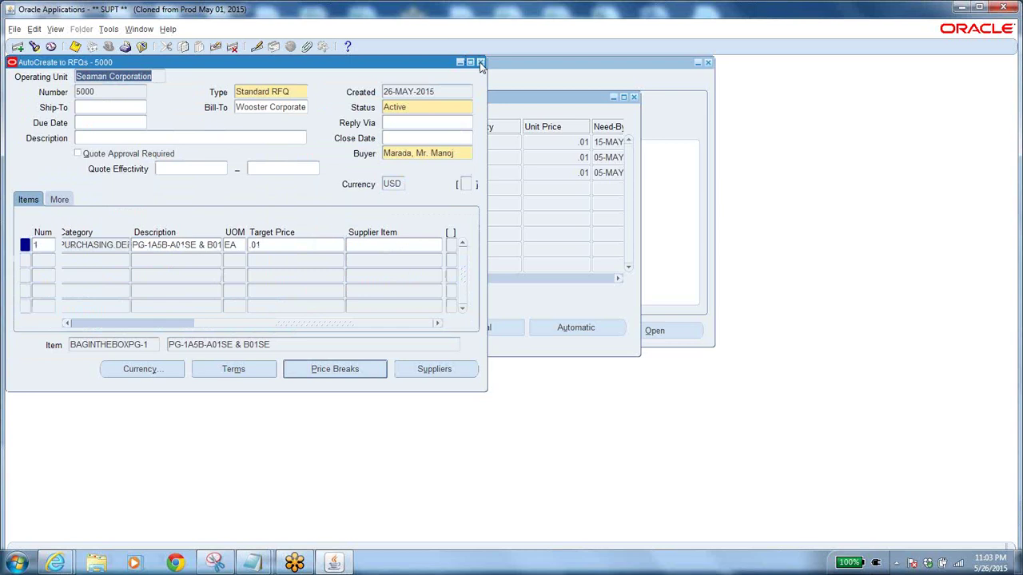
Step: Start copying the RFQ to a quotation with action Entire RFQ and type Standard Quotation
left_click(294, 90)
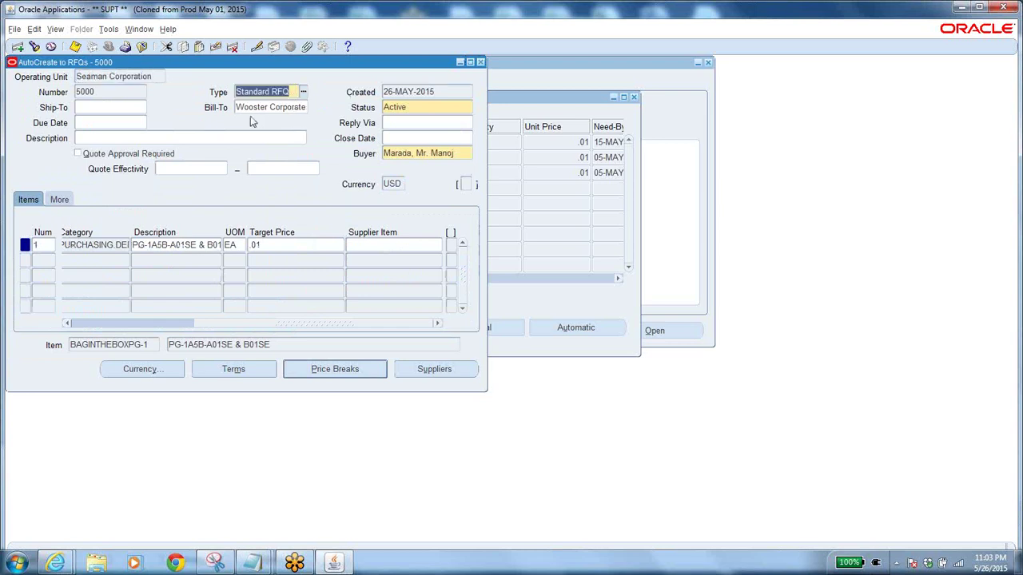
left_click(108, 29)
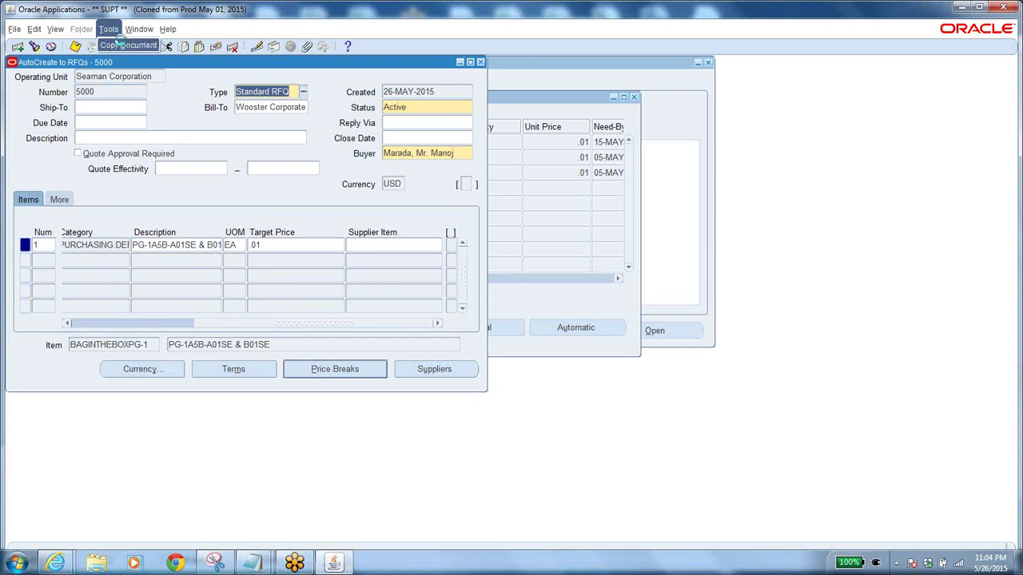
left_click(124, 45)
left_click(298, 168)
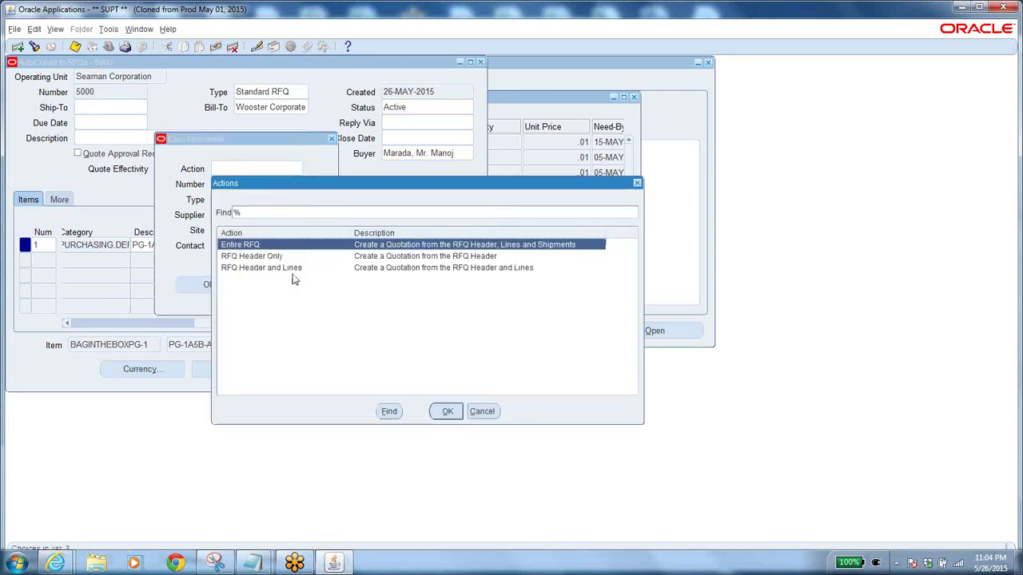
left_click(448, 411)
left_click(298, 200)
left_click(356, 442)
Step: Choose 3N INTERNATIONAL INC. at site AKRON,OH-S as the supplier, create the quotation and check its number
left_click(272, 216)
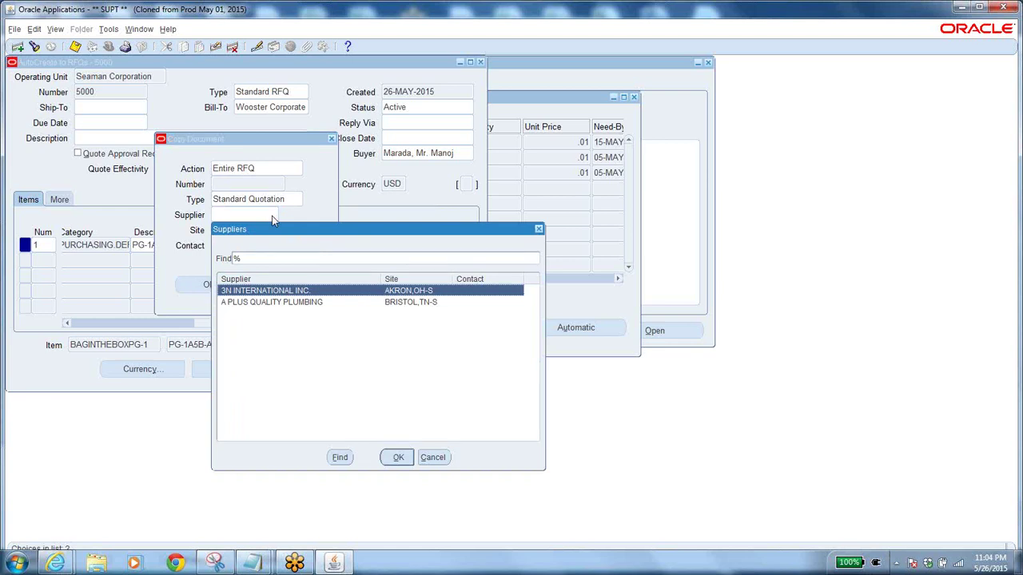
left_click(397, 457)
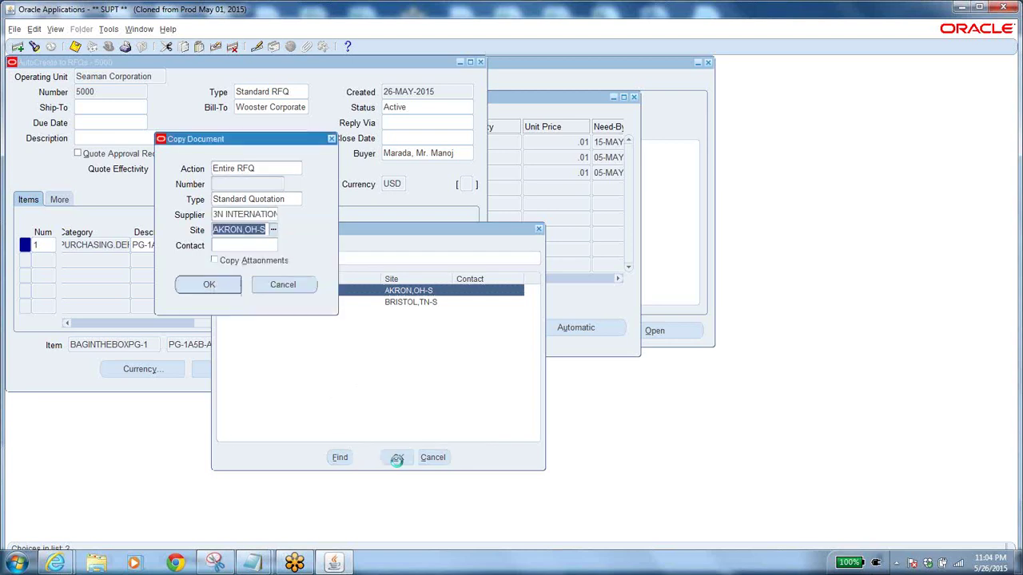
left_click(200, 286)
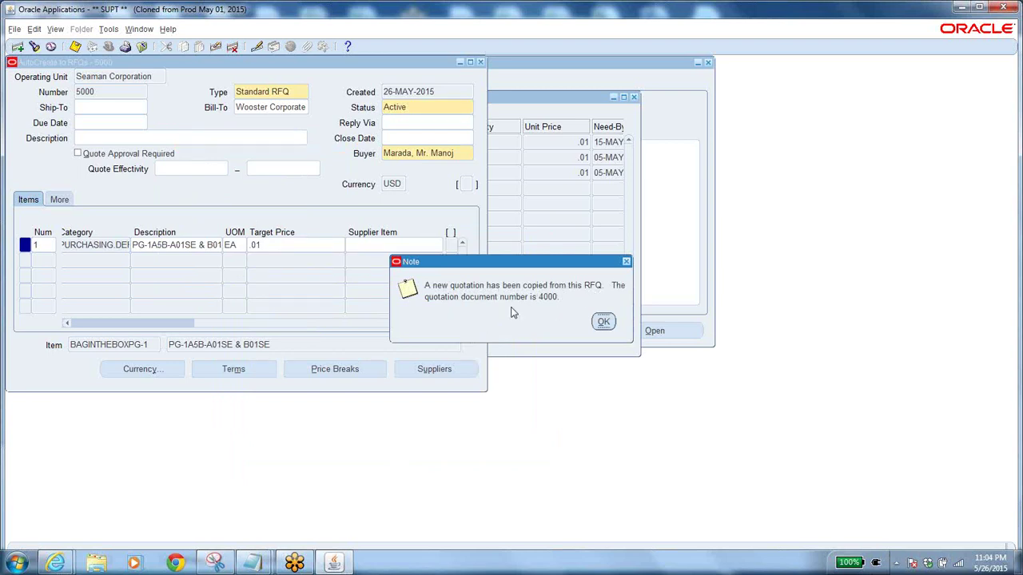
left_click(604, 322)
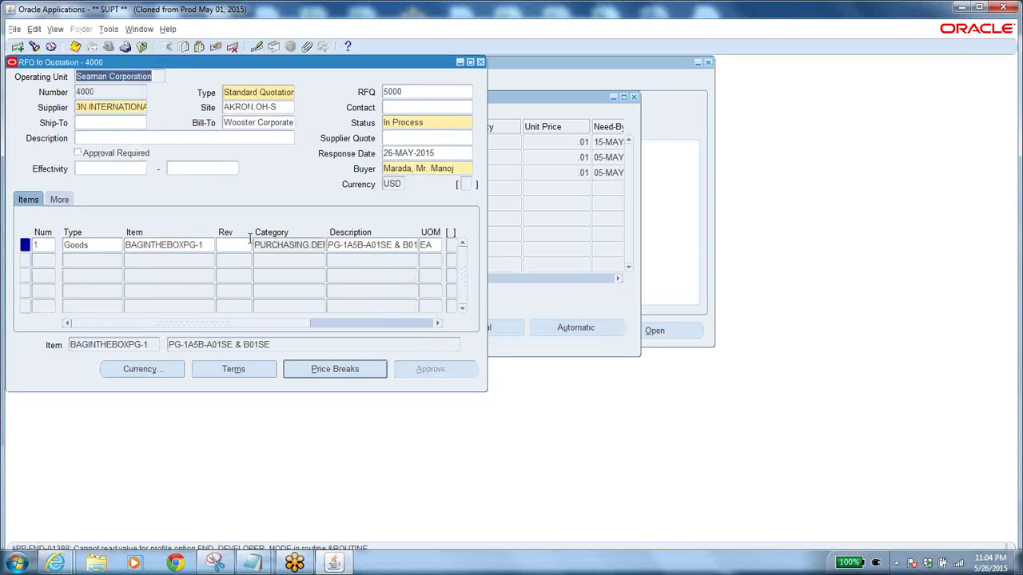
left_click(129, 91)
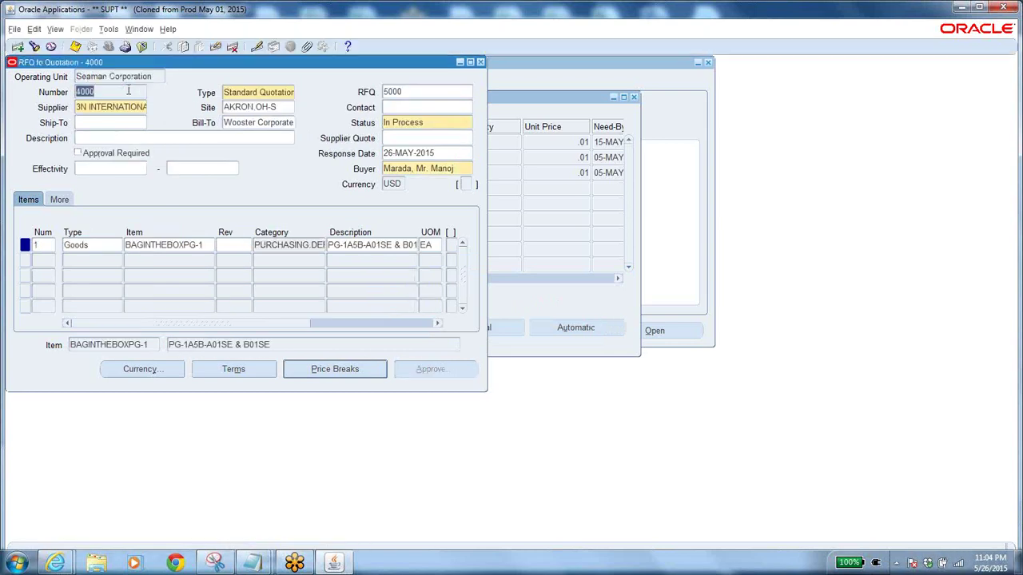
Step: Set the quotation's status to Active
left_click(434, 122)
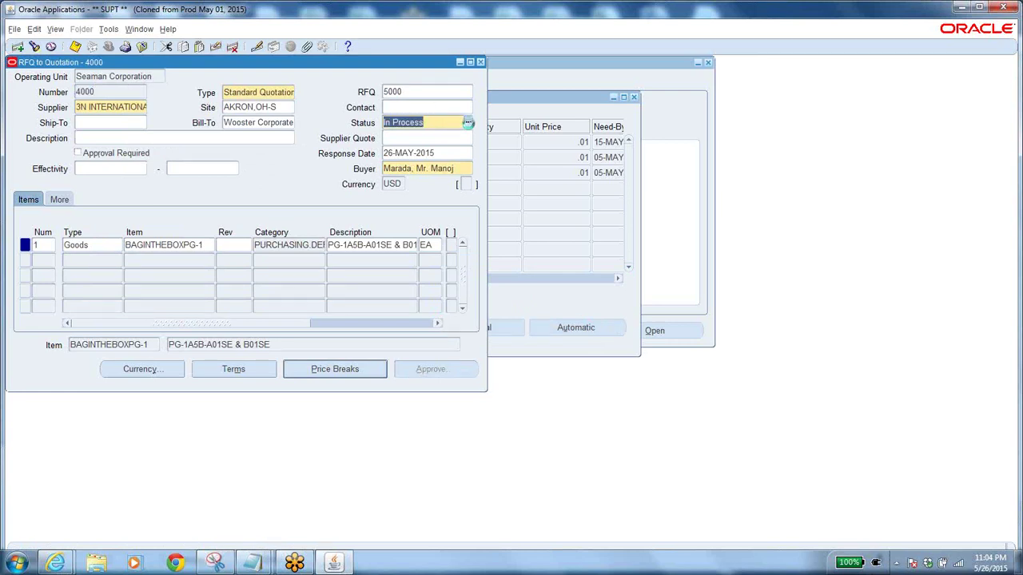
left_click(468, 123)
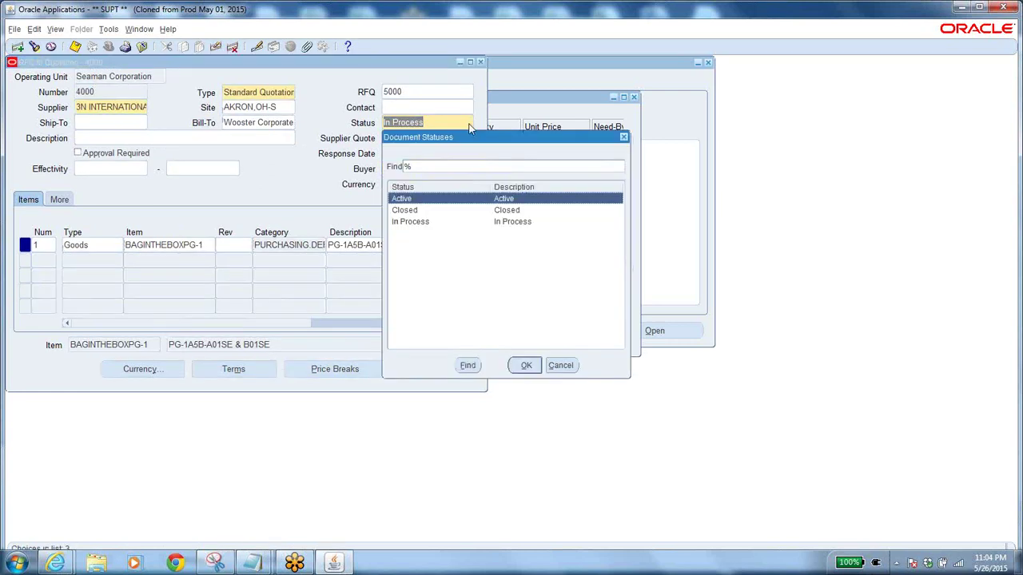
left_click(524, 365)
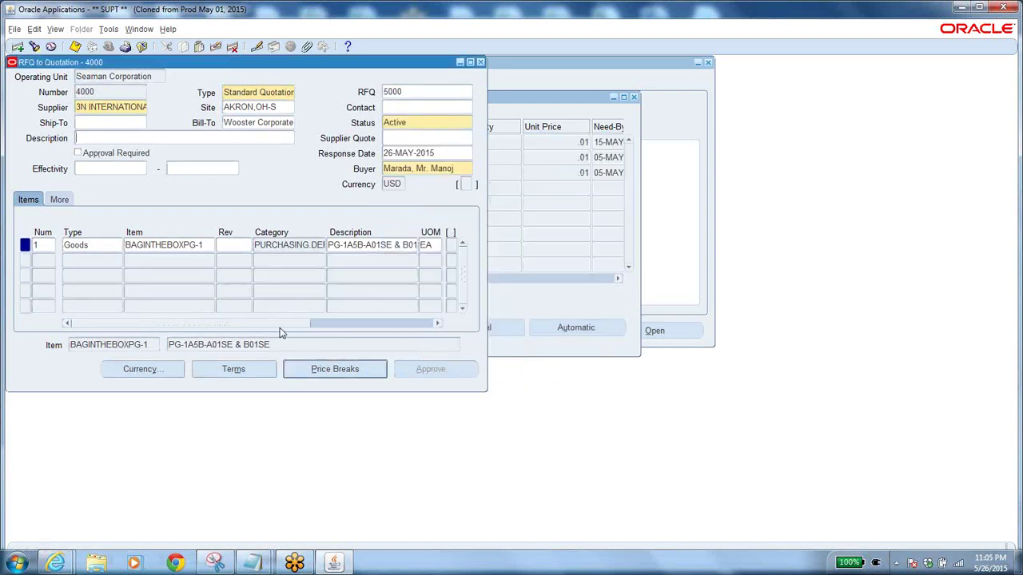
Step: Set the price of the BAGINTHEBOXPG-1 line to .25 and save the quotation
left_click_drag(279, 326, 354, 326)
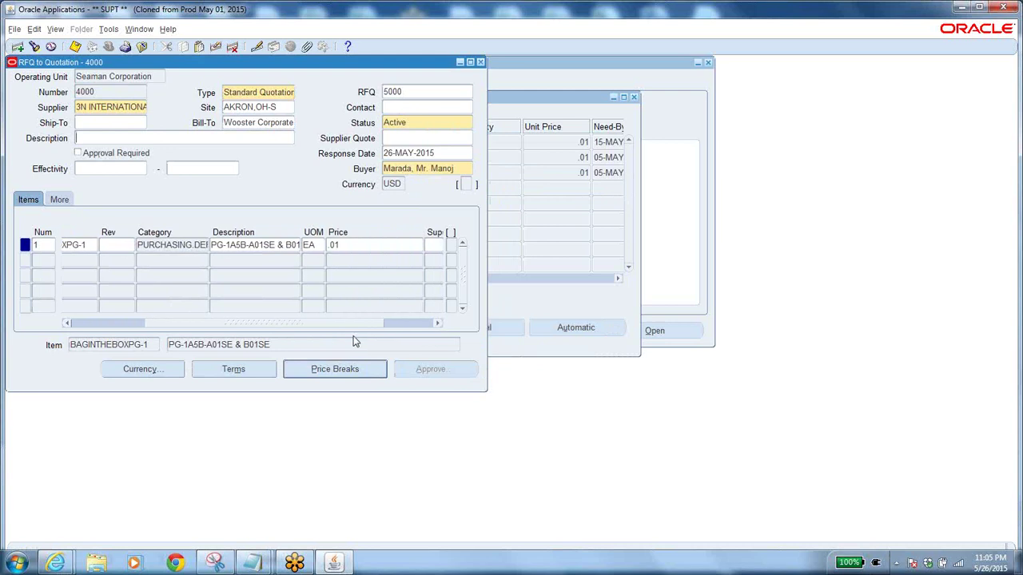
left_click(345, 246)
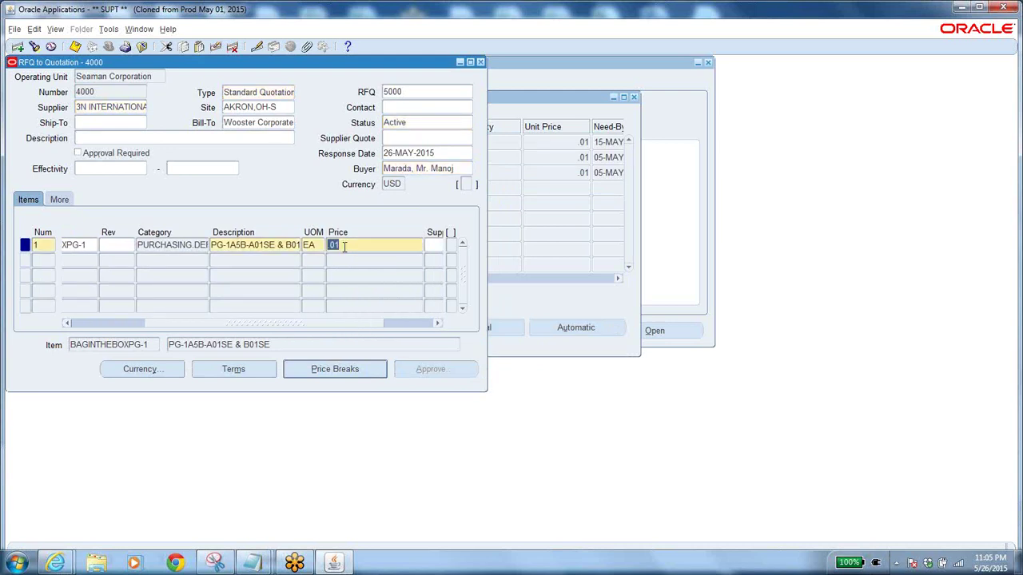
key("BackSpace")
type(".25")
key("Tab")
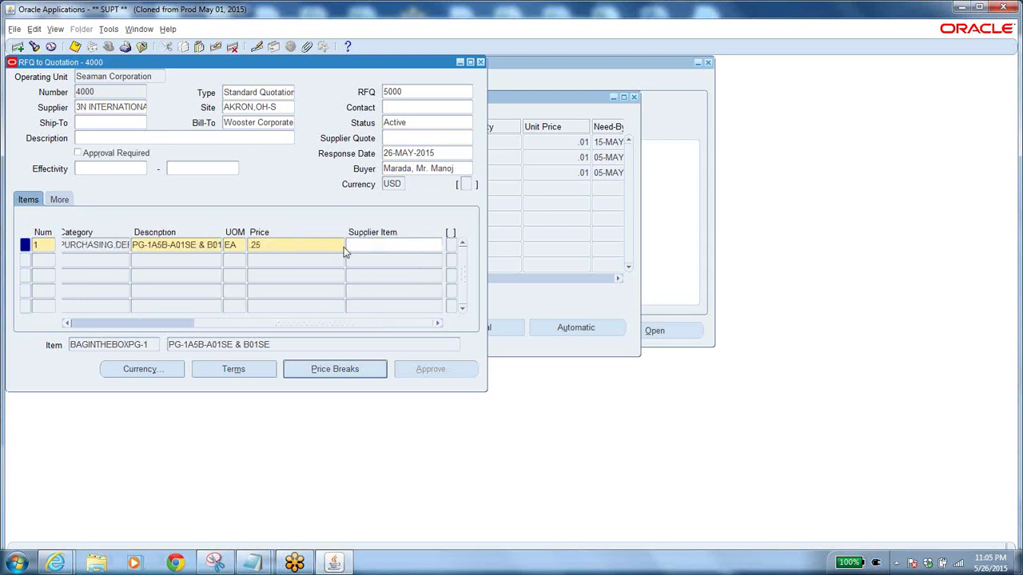
left_click(76, 48)
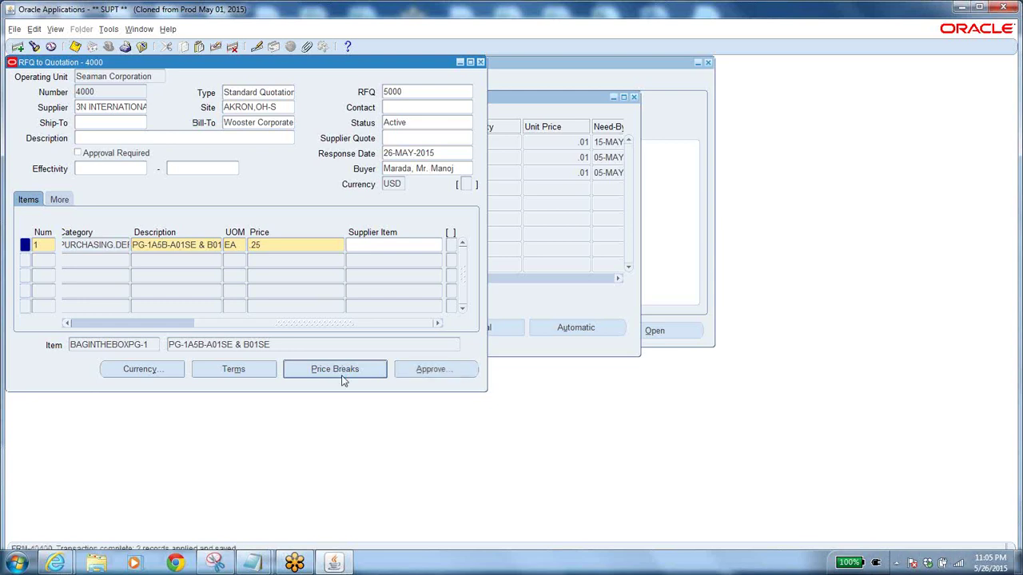
Step: Open the quotation line's price breaks and set the price of the first break, quantity 127, to 0.25
left_click(341, 378)
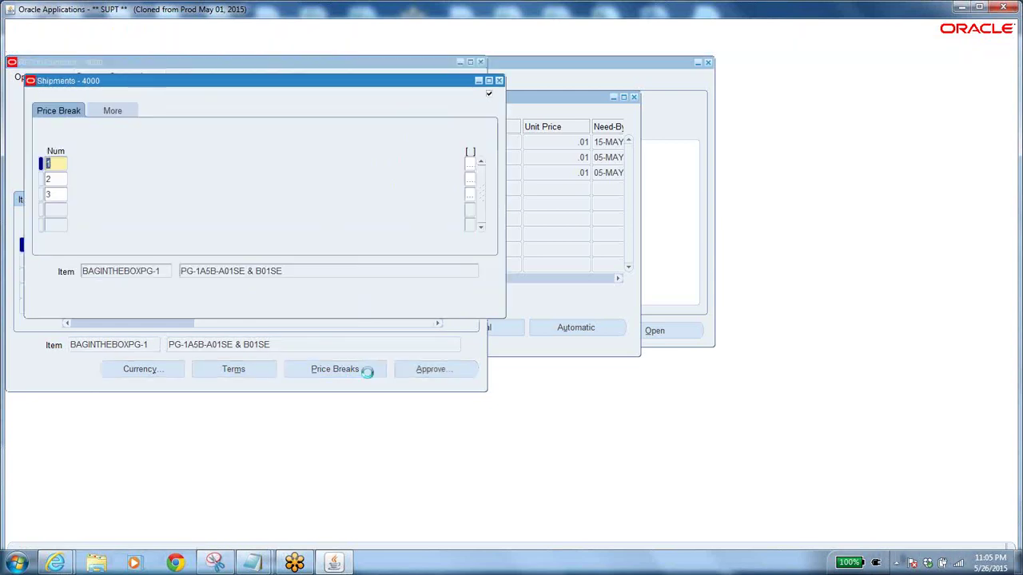
left_click(183, 163)
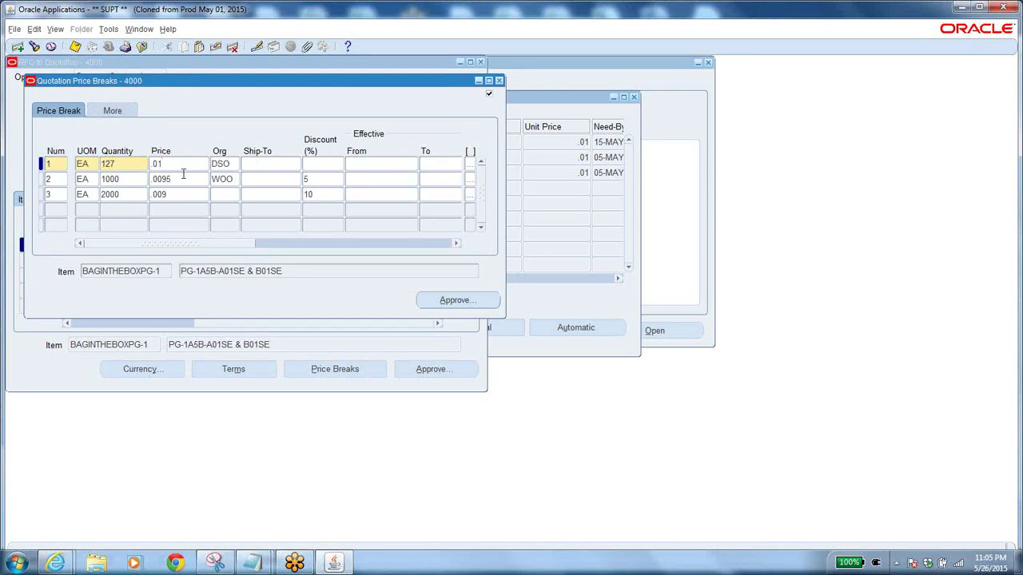
left_click(183, 174)
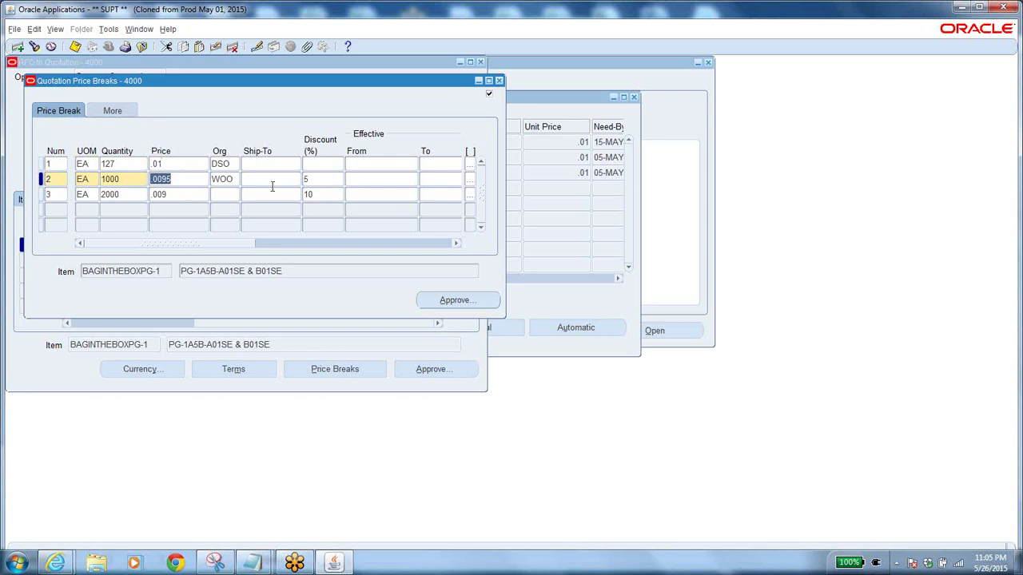
left_click(167, 164)
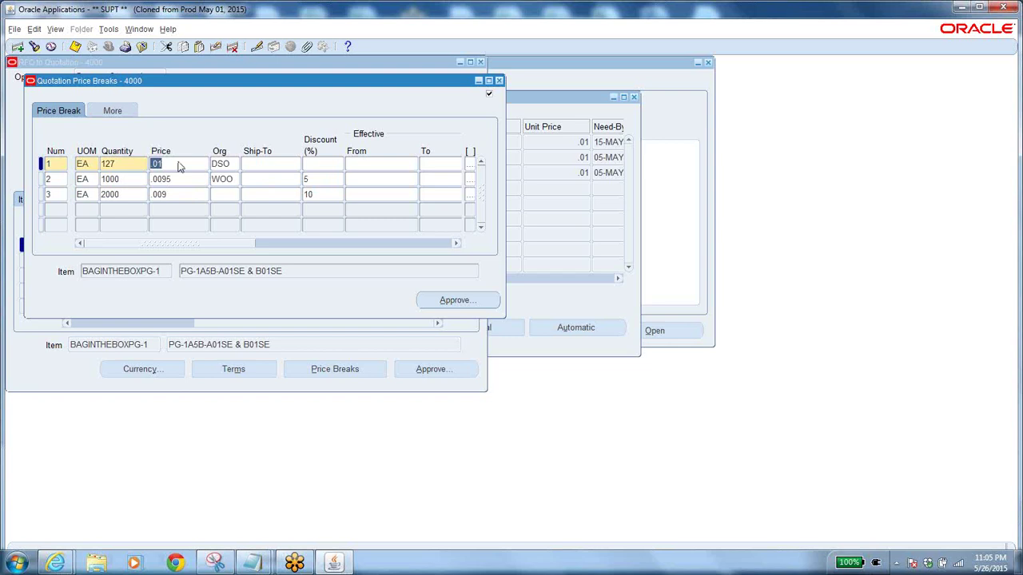
type("0")
type("25")
key("Tab")
double_click(157, 163)
type("0.25")
key("Tab")
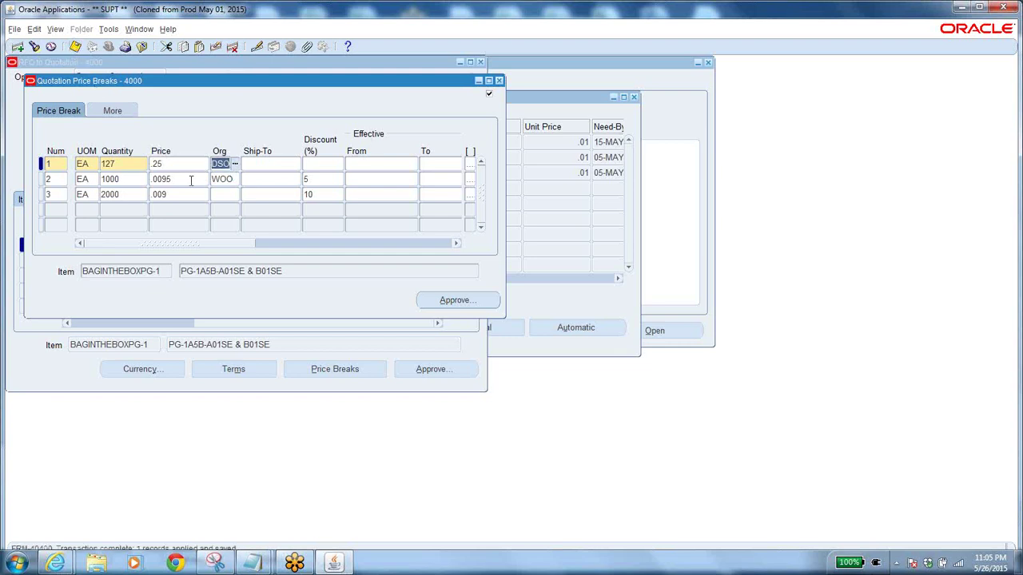
Step: Set the price of the second and third price breaks, quantities 1000 and 2000, to .25
left_click(191, 181)
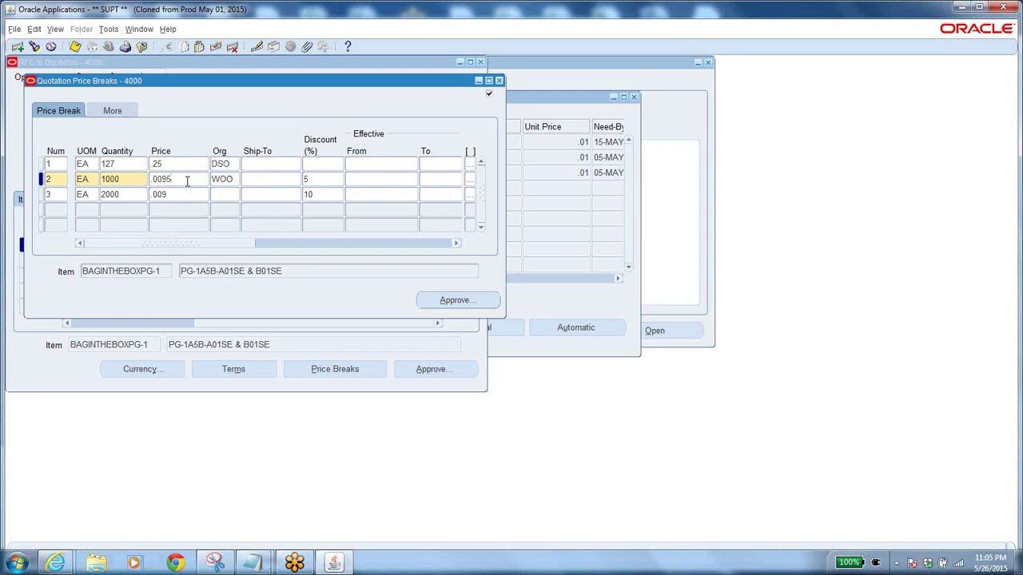
type(".25")
left_click(184, 194)
left_click(185, 194)
key("BackSpace")
key("BackSpace")
key("BackSpace")
key("BackSpace")
type(".25")
key("Tab")
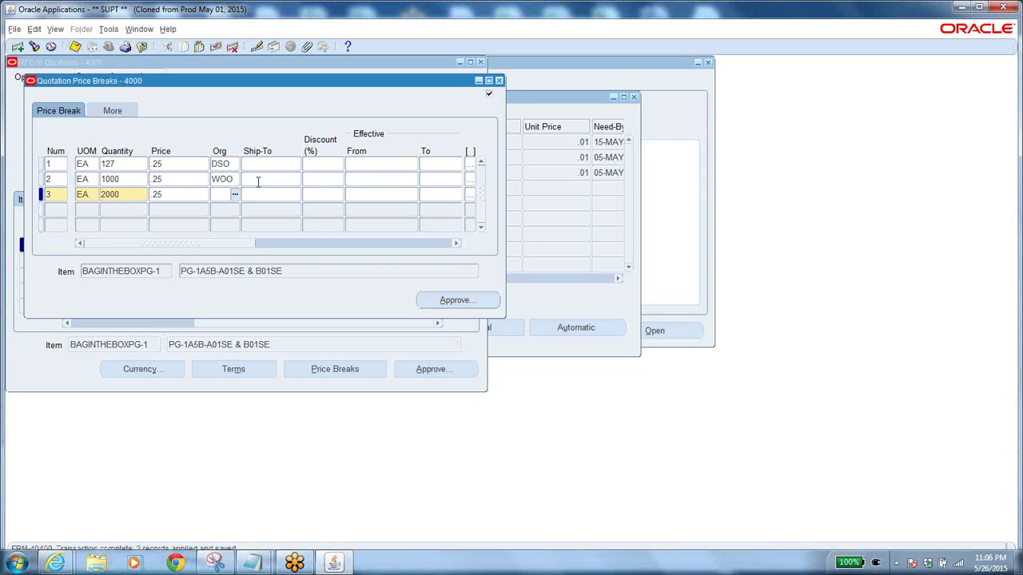
Step: Set the price of the quantity 1000 price break to .15 and check its calculated discount
left_click(270, 177)
left_click(323, 178)
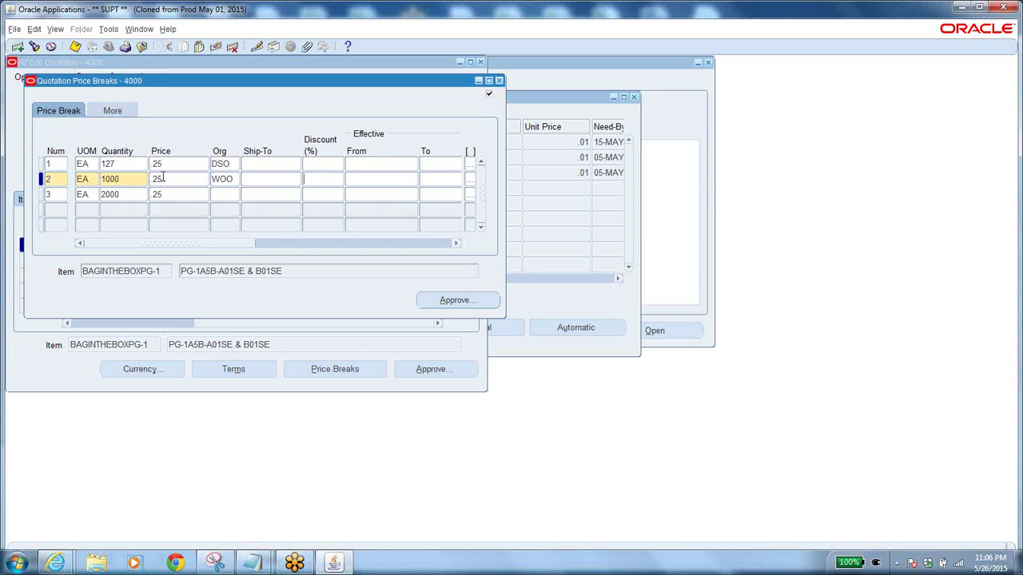
double_click(130, 179)
left_click(163, 179)
key("BackSpace")
key("BackSpace")
key("BackSpace")
type(".2")
key("BackSpace")
type("15")
left_click(312, 179)
left_click(324, 178)
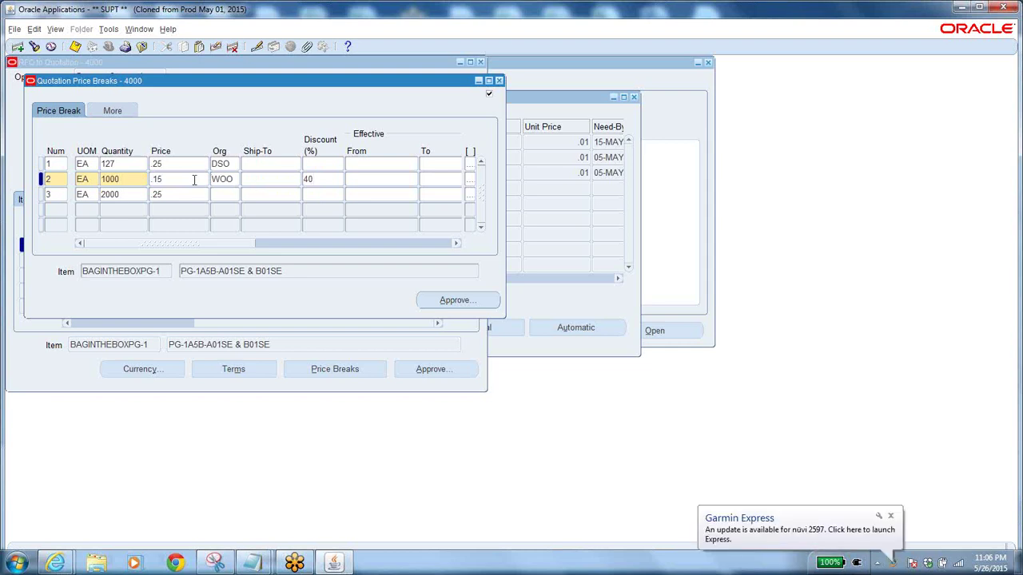
left_click(184, 178)
left_click(324, 179)
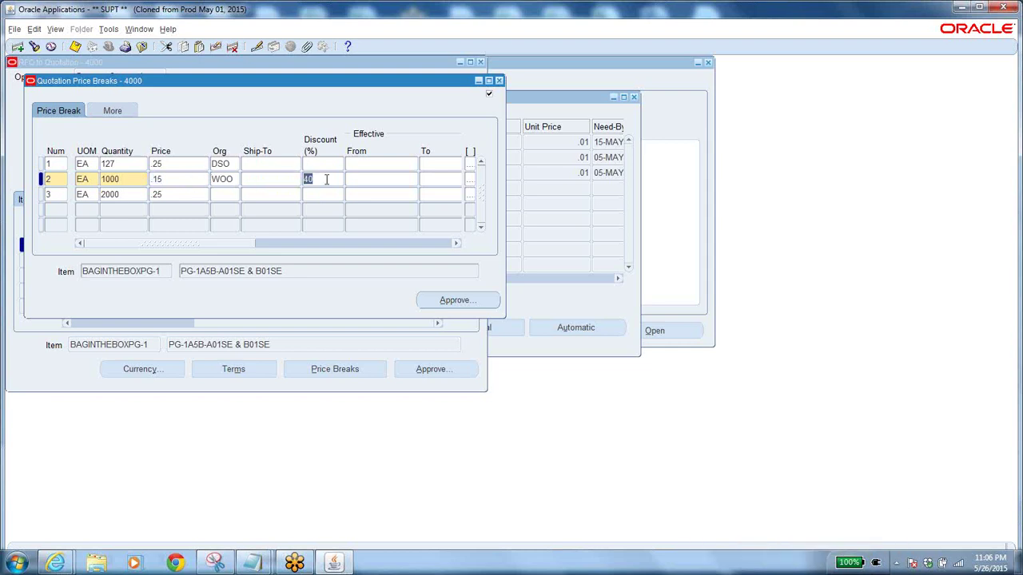
Step: Give the quantity 2000 price break a 50 percent discount and save the price breaks
left_click(323, 193)
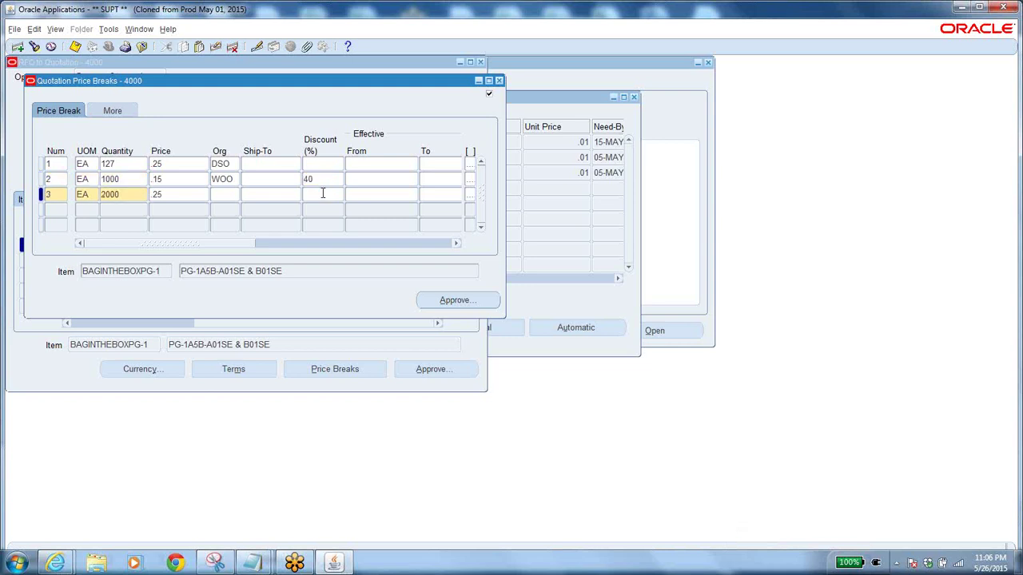
type("50")
key("Tab")
left_click(177, 195)
left_click(75, 47)
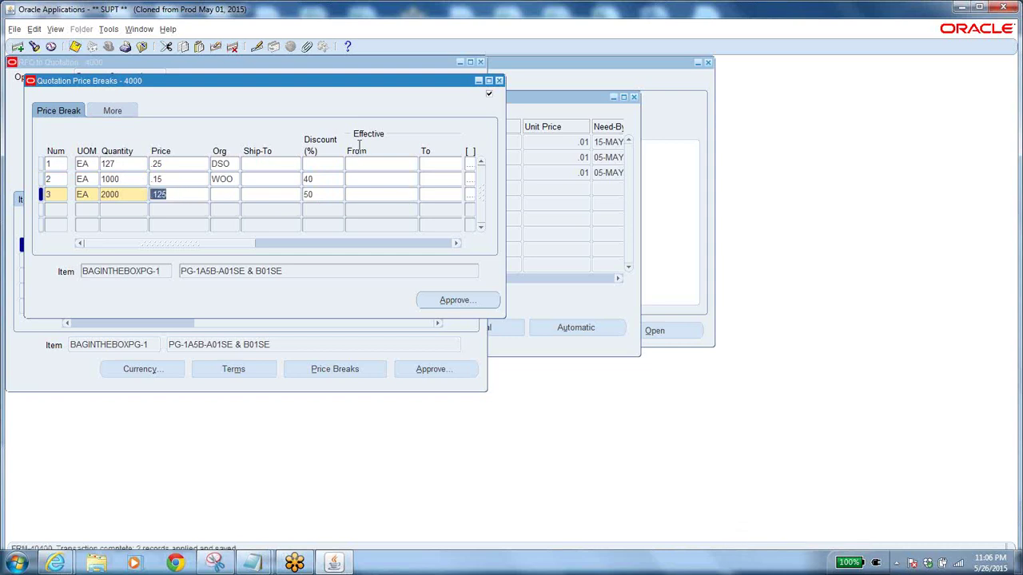
Step: Check the discounts of the three price breaks, close the price breaks window and save the quotation
left_click(327, 178)
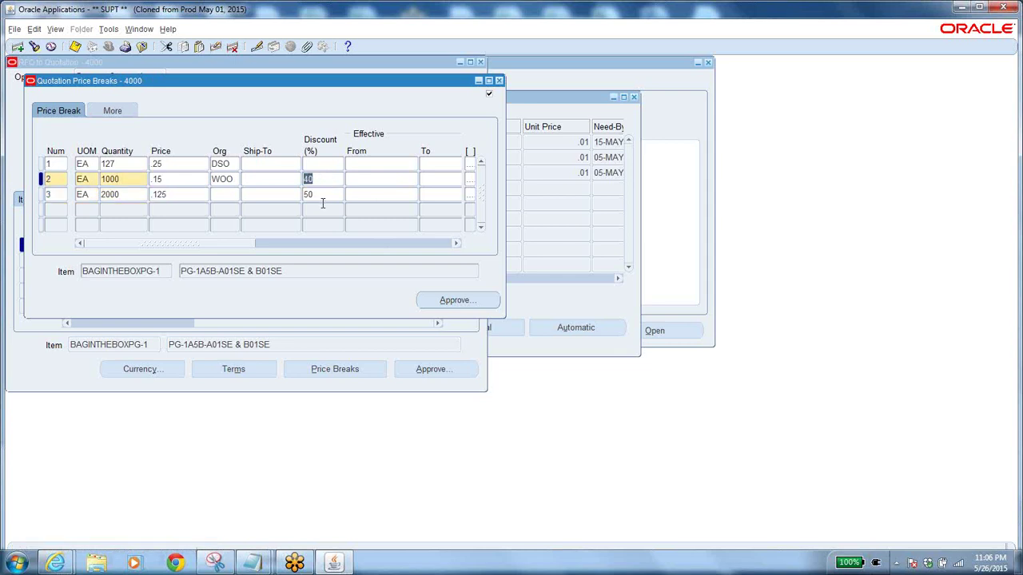
left_click(325, 195)
left_click(325, 163)
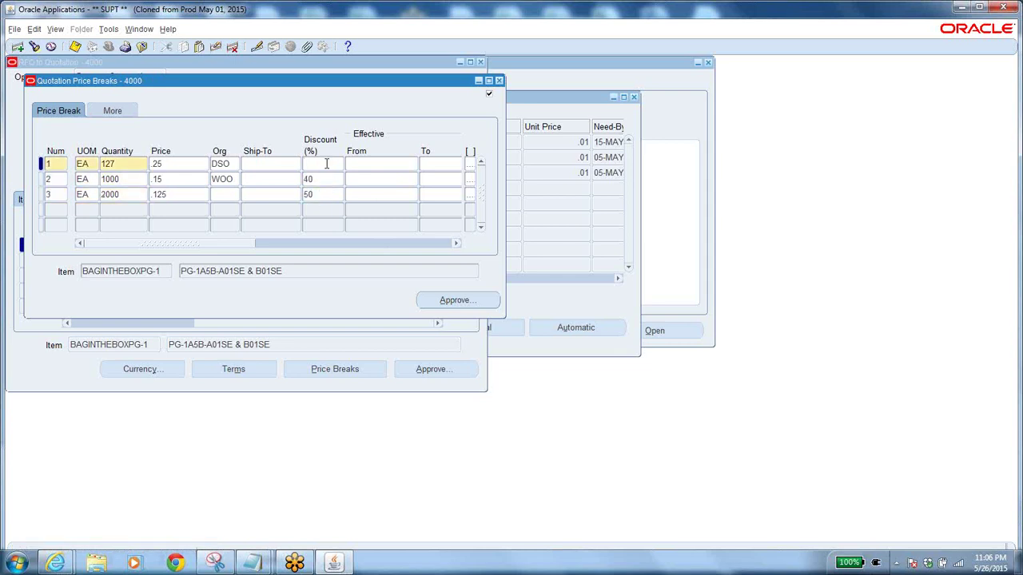
left_click(121, 163)
left_click(497, 81)
left_click(74, 46)
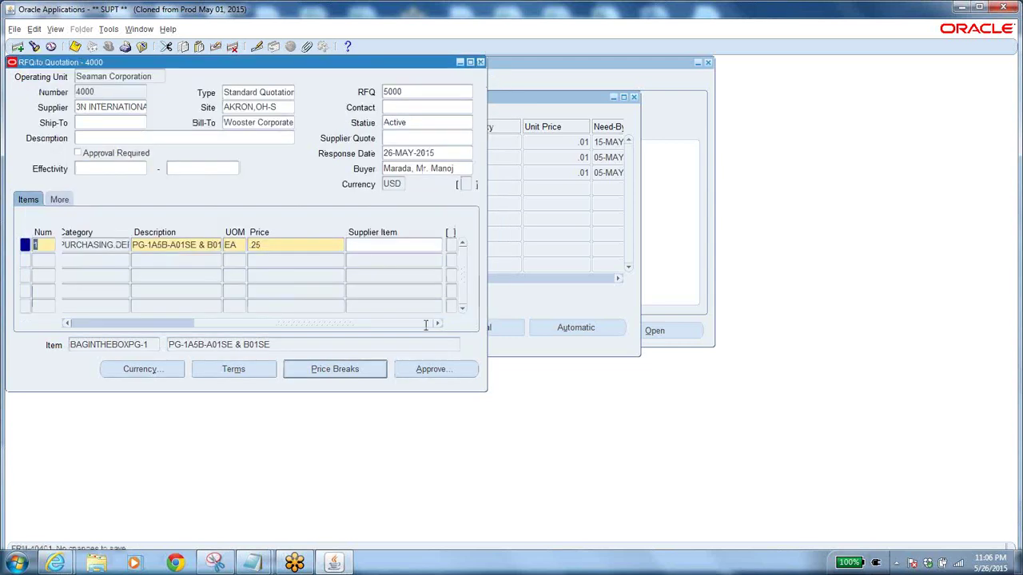
Step: Approve the entire quotation with type All Orders and reason Quality, acknowledge the note and save
left_click(106, 99)
left_click(435, 372)
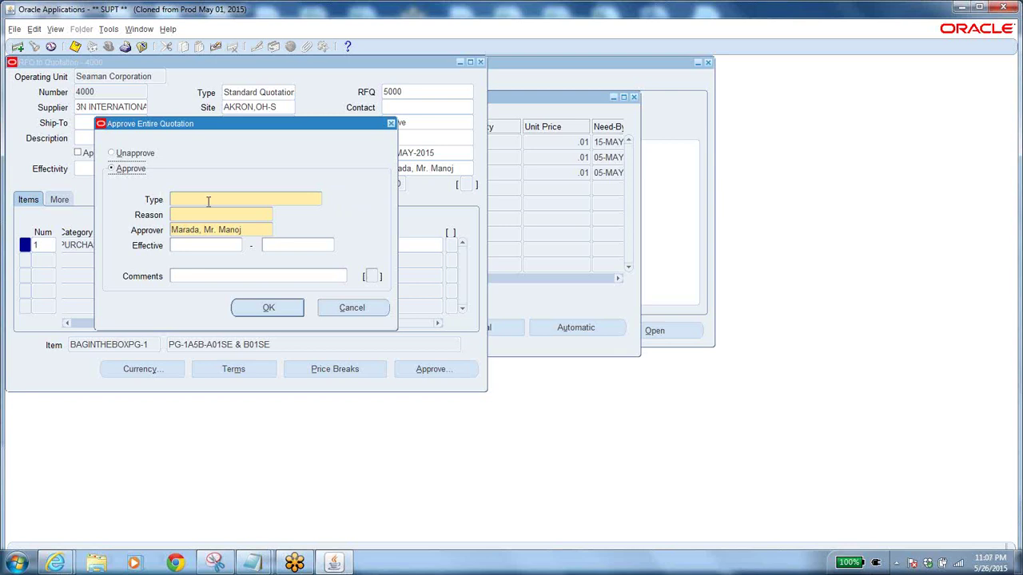
double_click(304, 201)
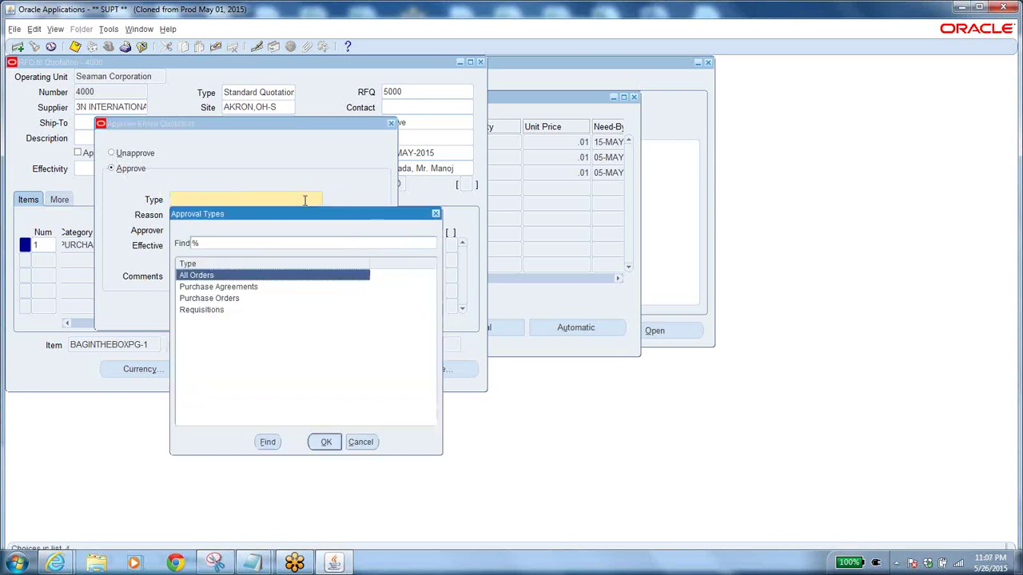
left_click(326, 442)
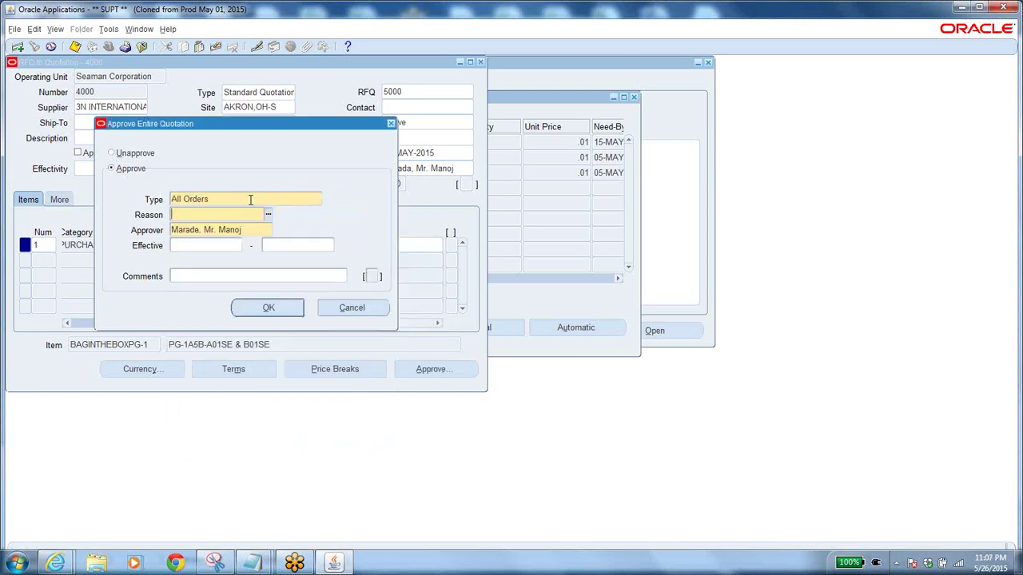
left_click(267, 214)
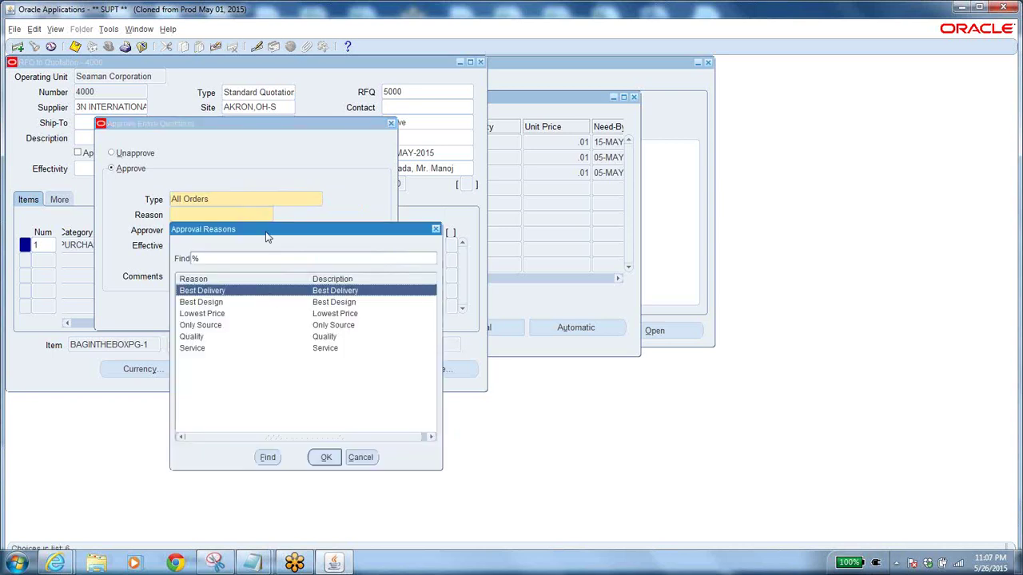
left_click(227, 337)
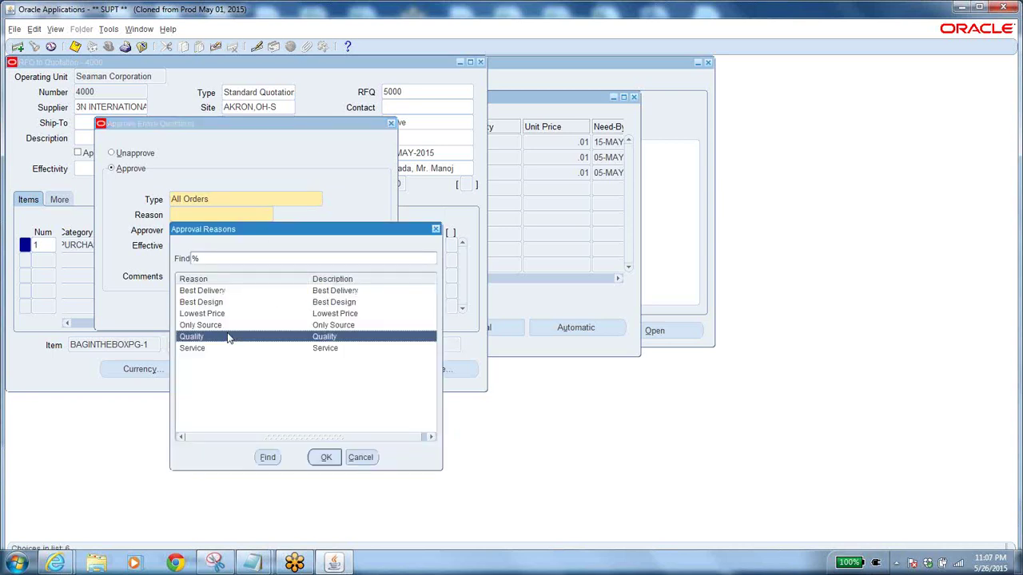
left_click(326, 458)
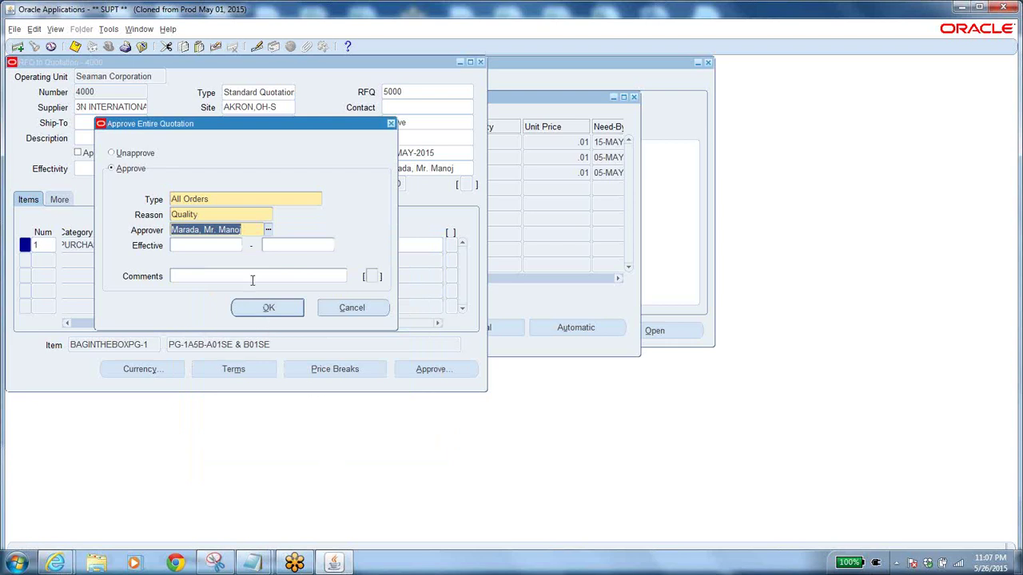
left_click(263, 310)
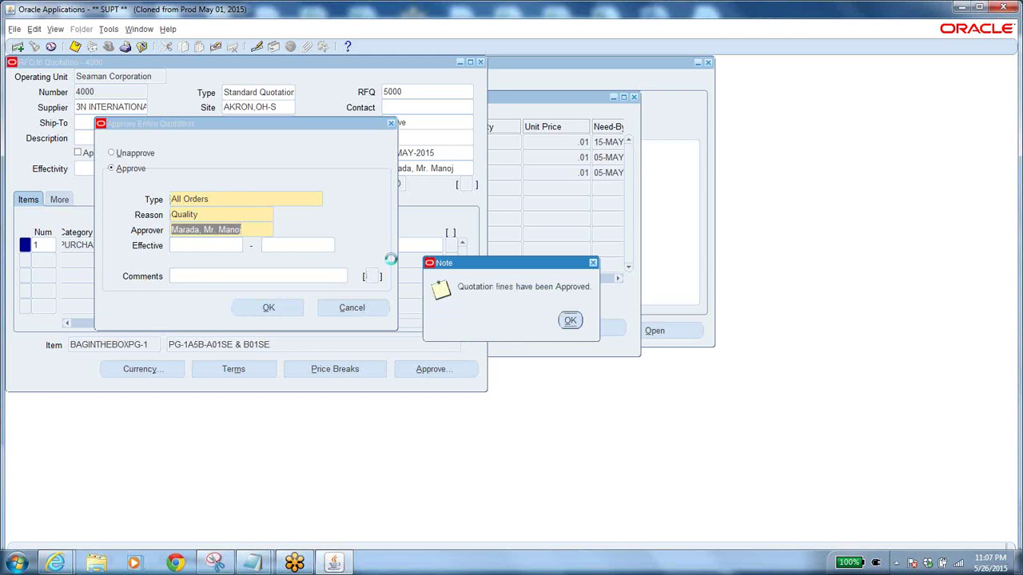
left_click(570, 321)
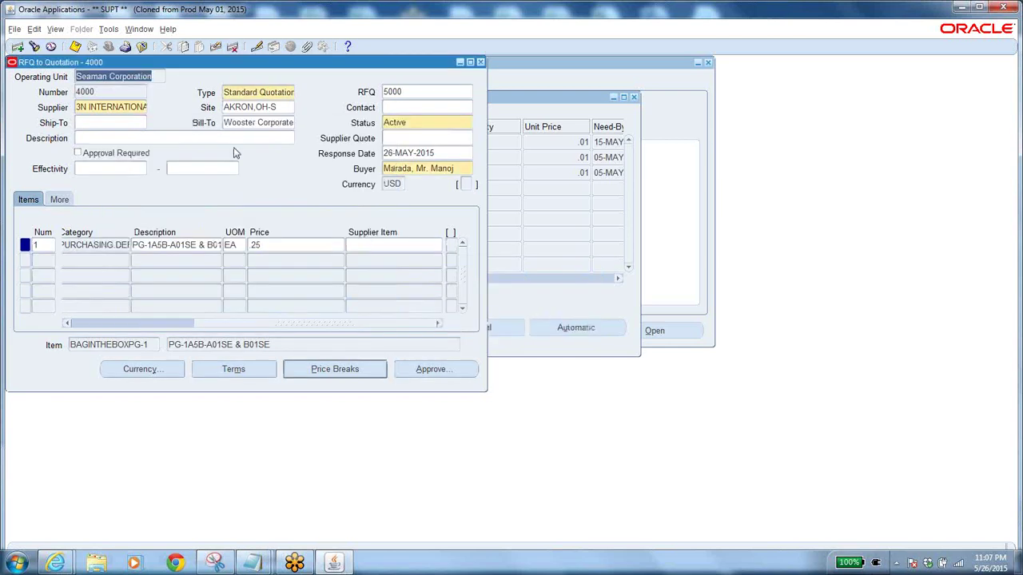
left_click(74, 46)
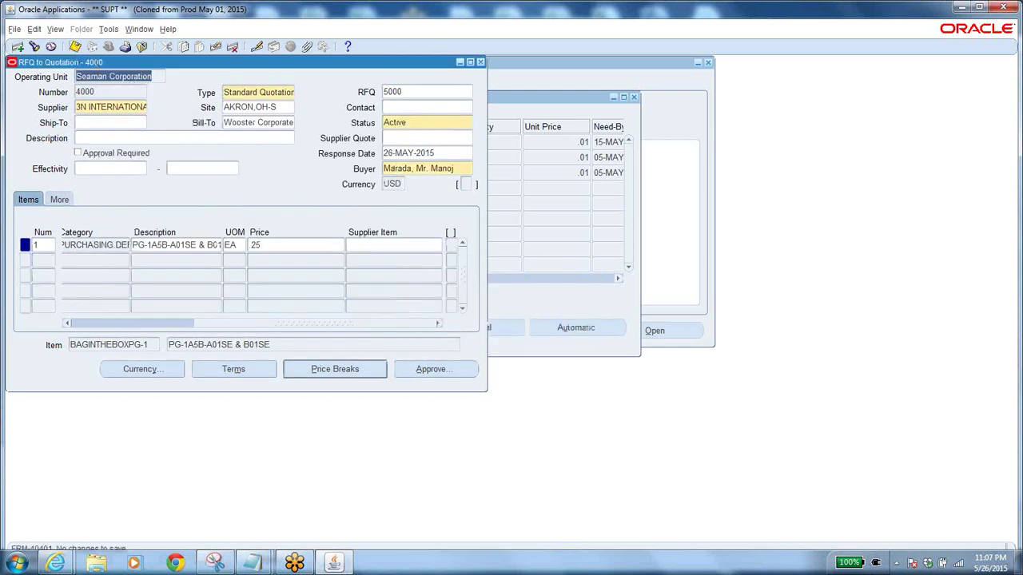
Step: Switch to the Notepad notes, add "4000 Quotation 5000 RFQ" after 16893, and minimize Notepad
mouse_move(264, 565)
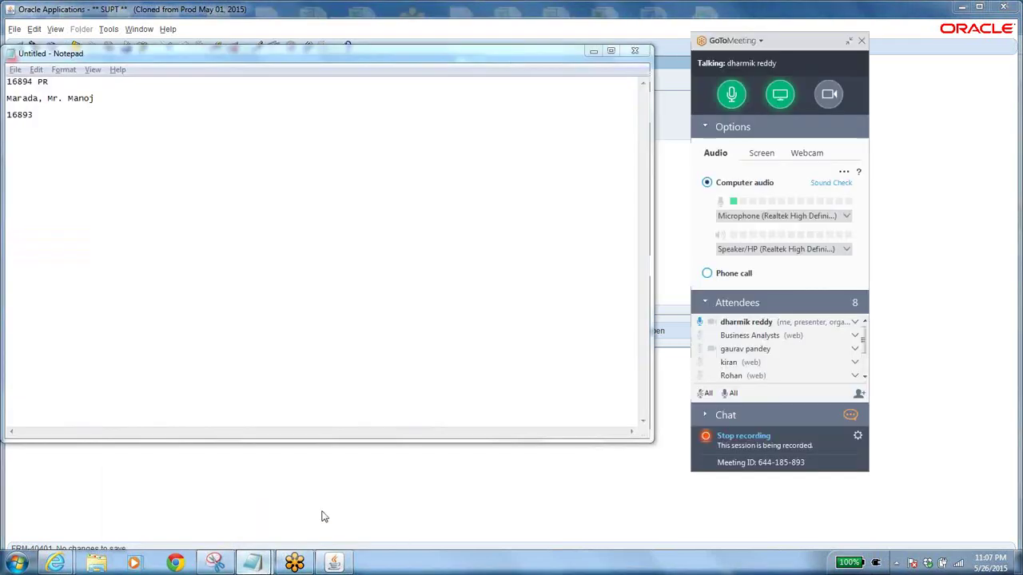
left_click(323, 515)
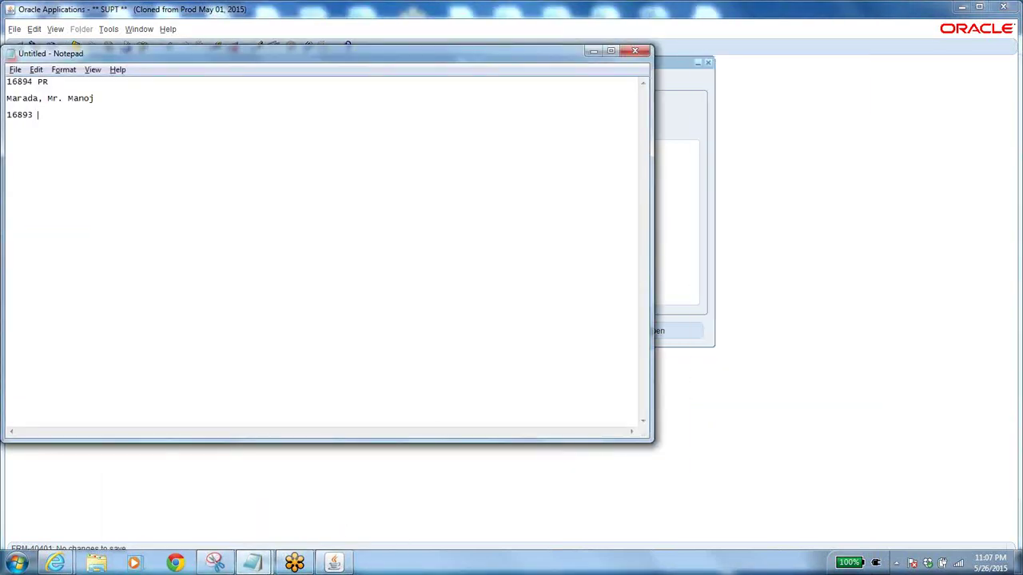
type("4000 Quotation   5000 RFQ")
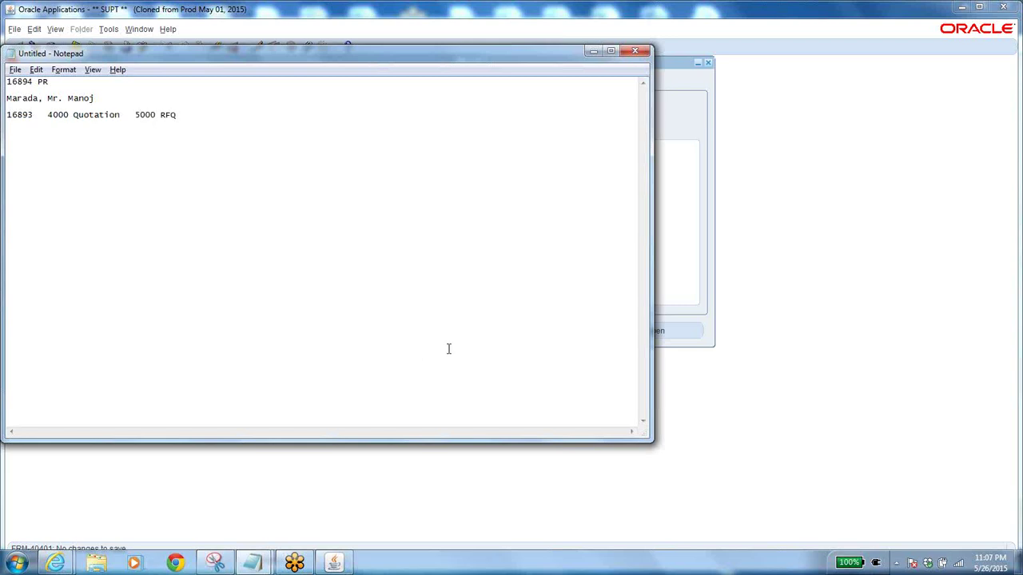
left_click(592, 51)
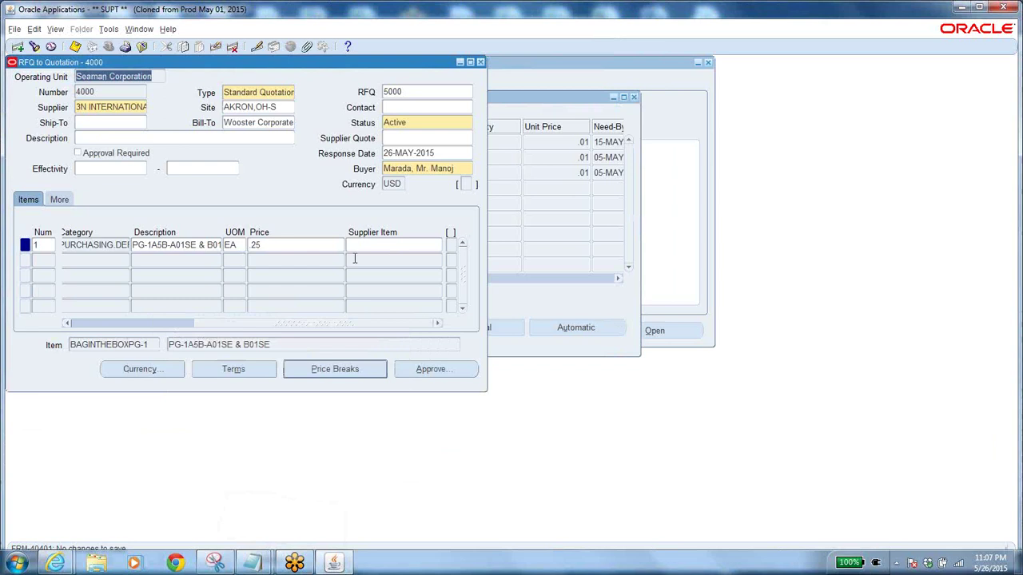
Step: Close the first quotation and start copying RFQ 5000 with action Entire RFQ and document type Standard Quotation
left_click(480, 62)
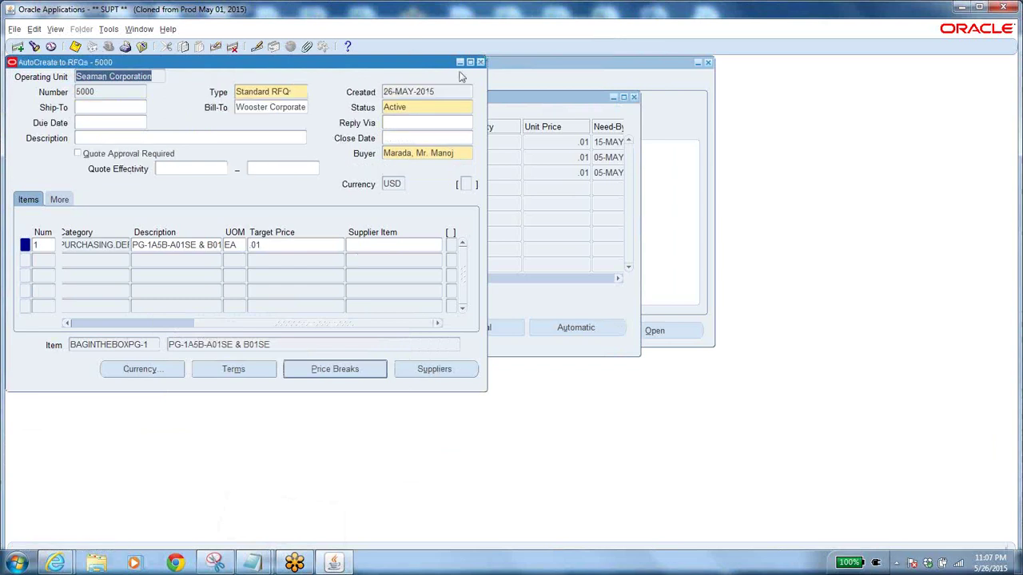
double_click(108, 91)
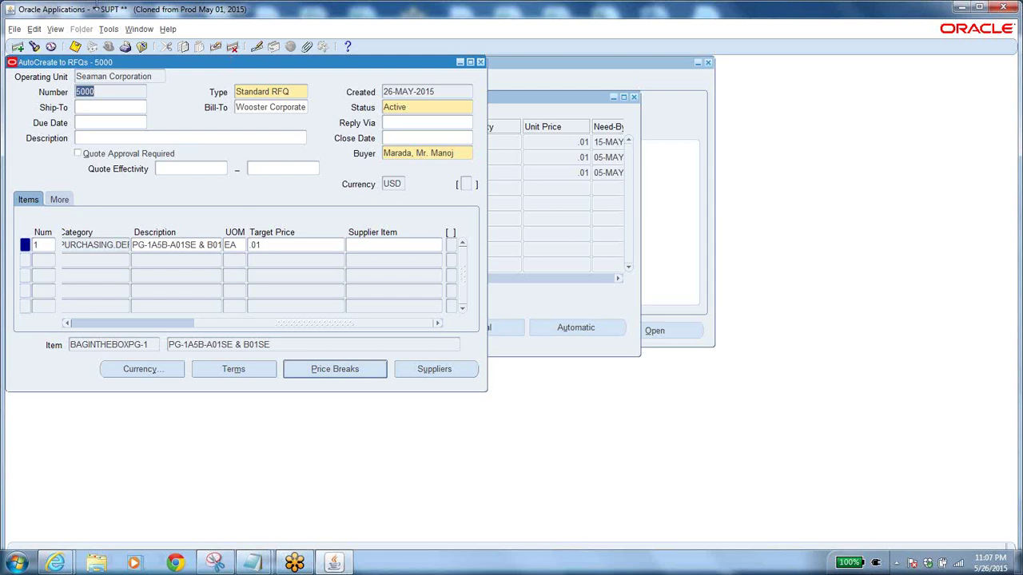
left_click(128, 46)
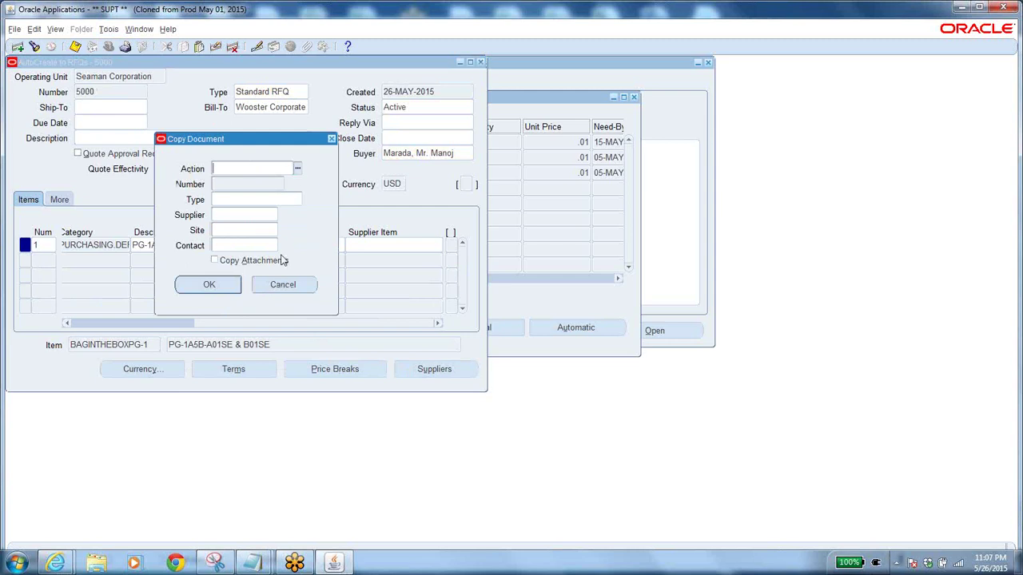
left_click(298, 168)
left_click(447, 411)
left_click(297, 198)
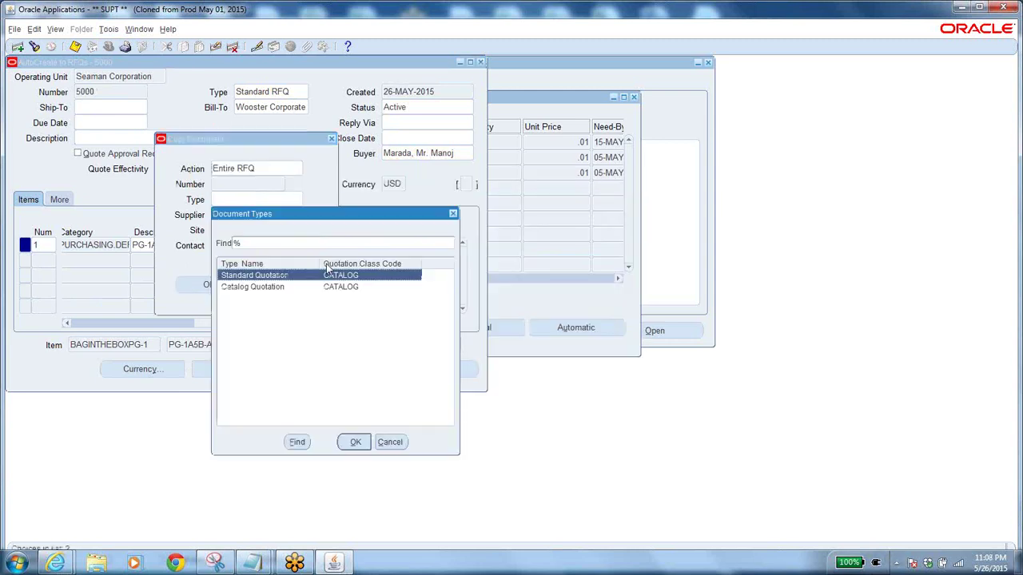
left_click(355, 444)
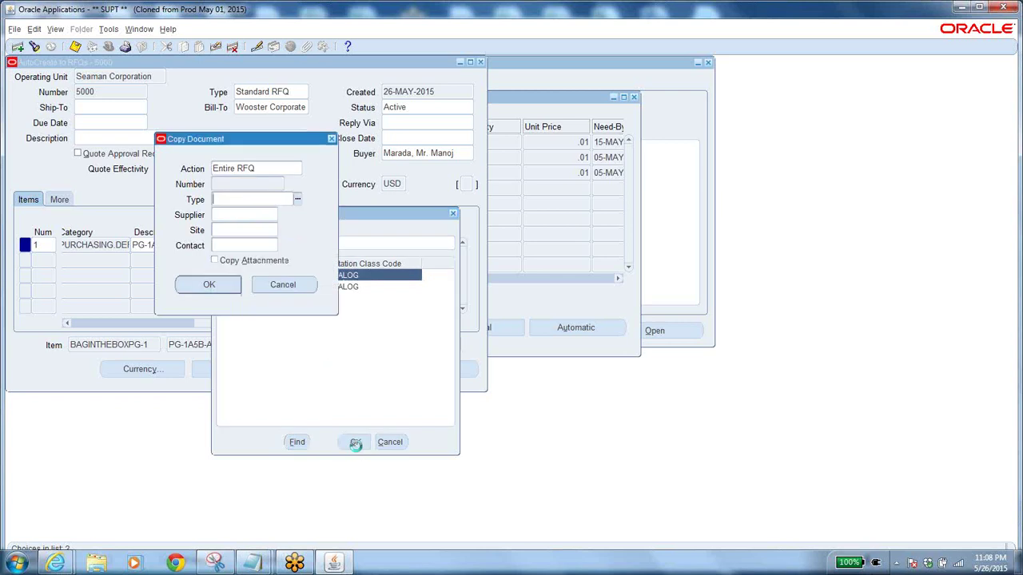
Step: Choose A PLUS QUALITY PLUMBING at BRISTOL,TN-S as the supplier, create the quotation copy and acknowledge the note
left_click(272, 216)
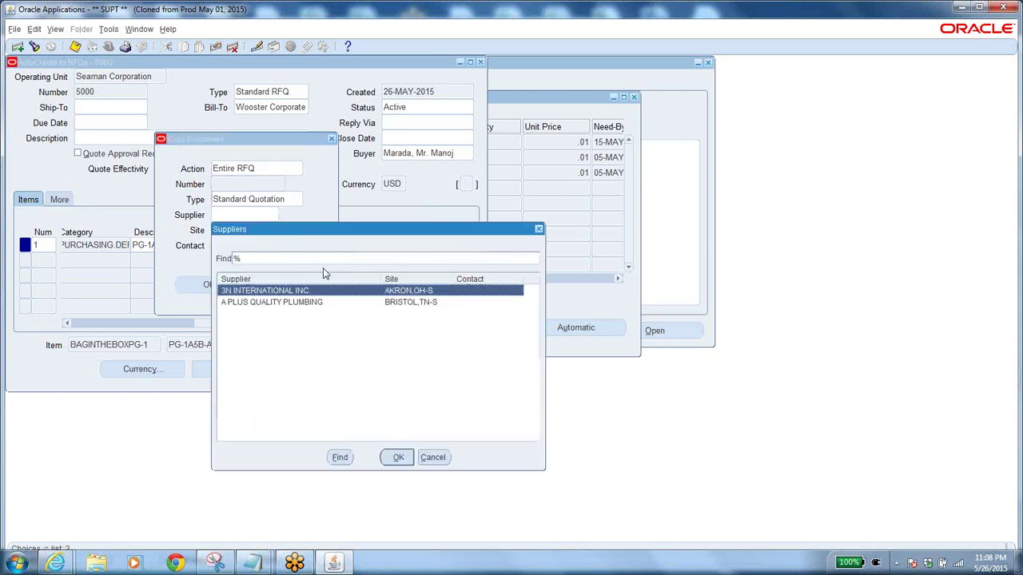
left_click(323, 302)
left_click(398, 457)
left_click(207, 285)
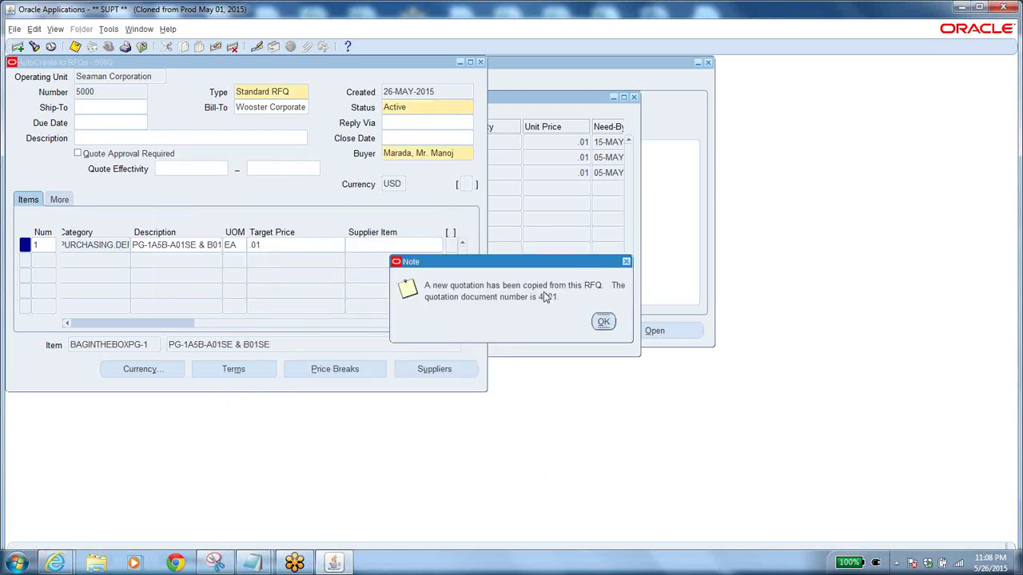
left_click(603, 321)
Step: Switch to the Notepad notes, add "4001 Quotation 2" after the RFQ entry, and return to Oracle Applications
mouse_move(257, 567)
left_click(315, 493)
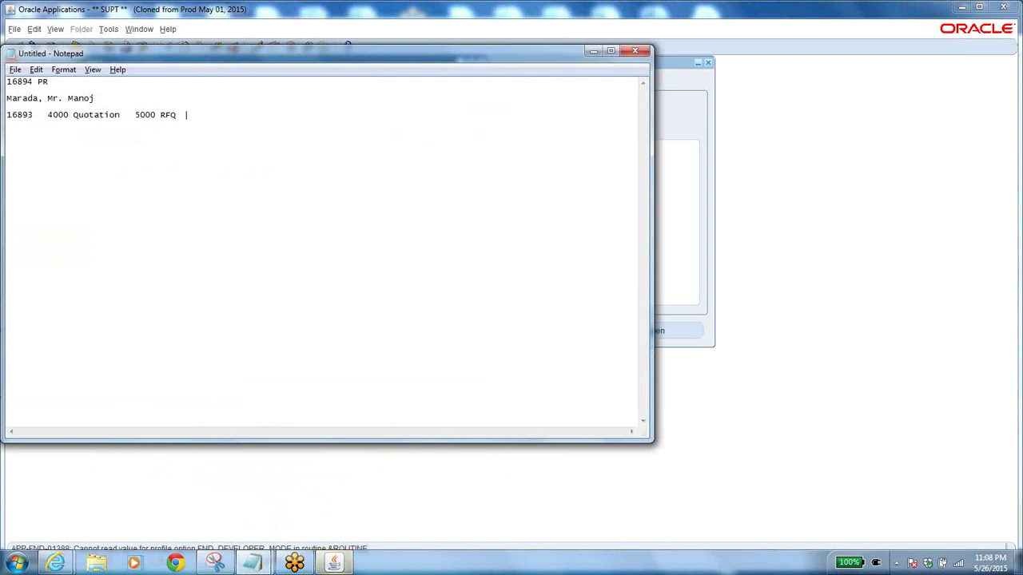
type("4001 Quotation 2")
key("alt+Tab")
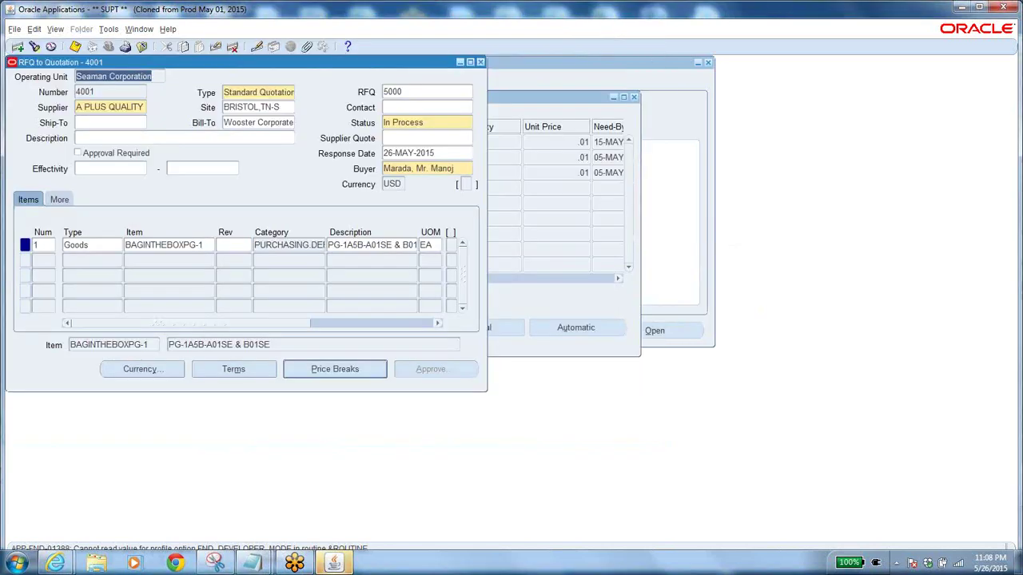
Step: Set the status of the A PLUS QUALITY quotation to Active
left_click(438, 122)
type("A")
key("Tab")
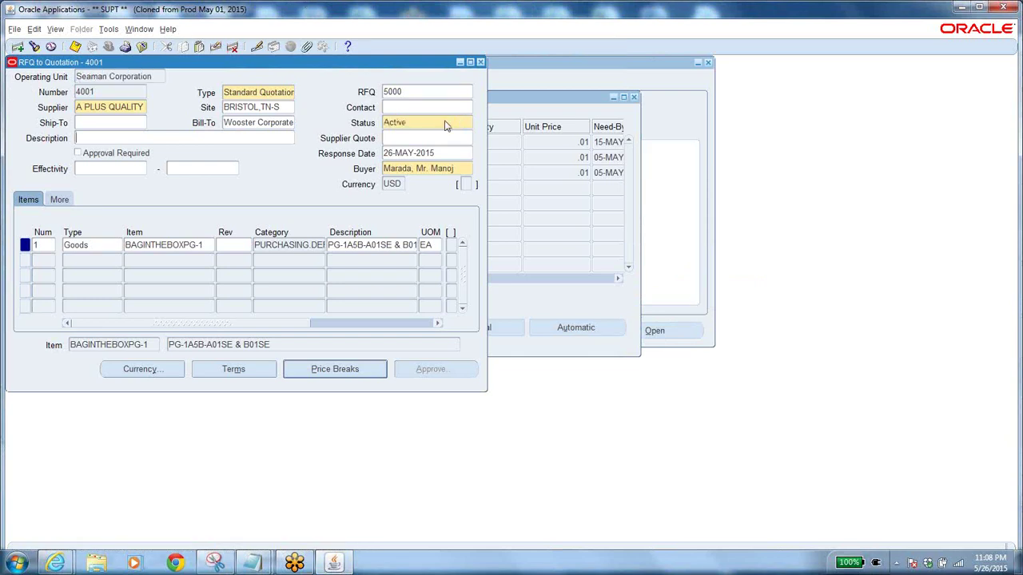
Step: Set the price of the BAGINTHEBOXPG-1 line to 0.3 and save the quotation
left_click(192, 248)
left_click_drag(297, 328, 367, 329)
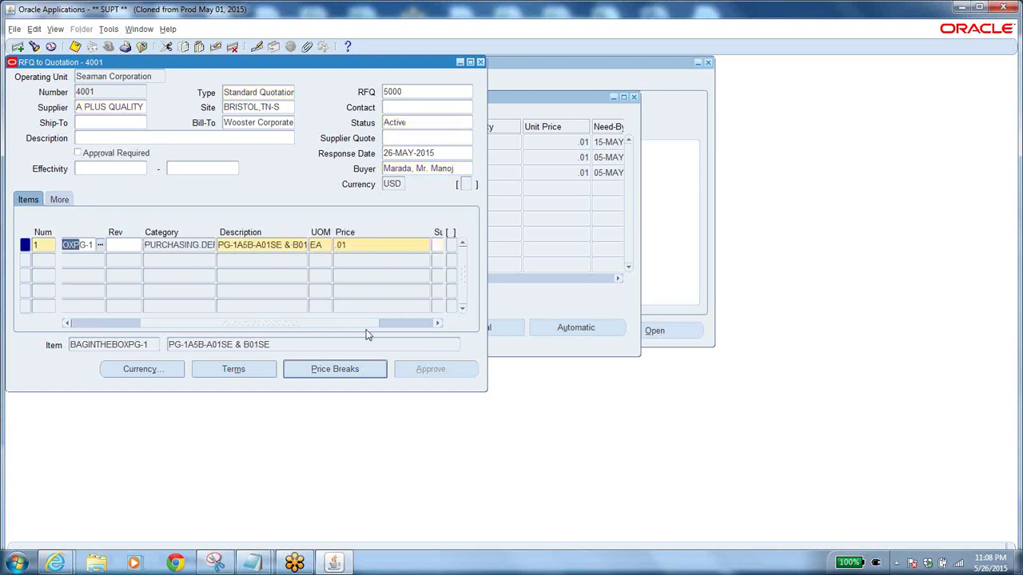
left_click(361, 248)
type("0.3")
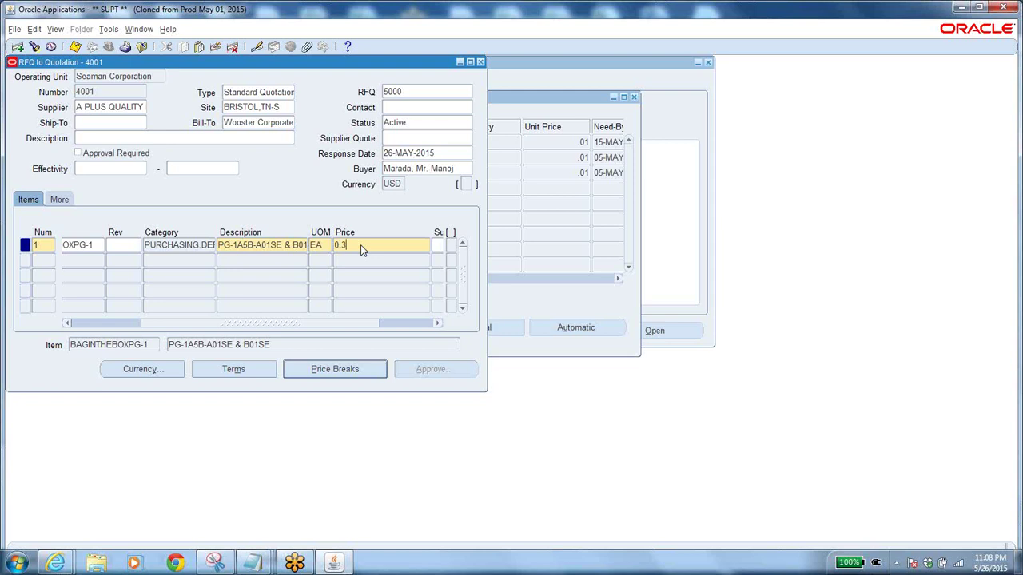
key("Tab")
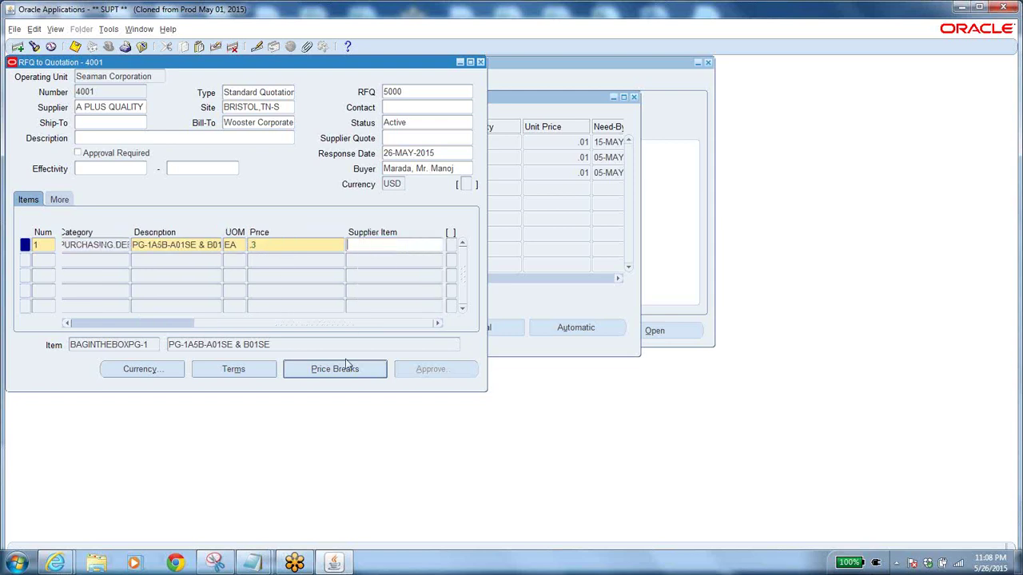
left_click(75, 46)
Step: Open the line's price breaks and set the price of the quantity 127 break to 0.3
left_click(353, 369)
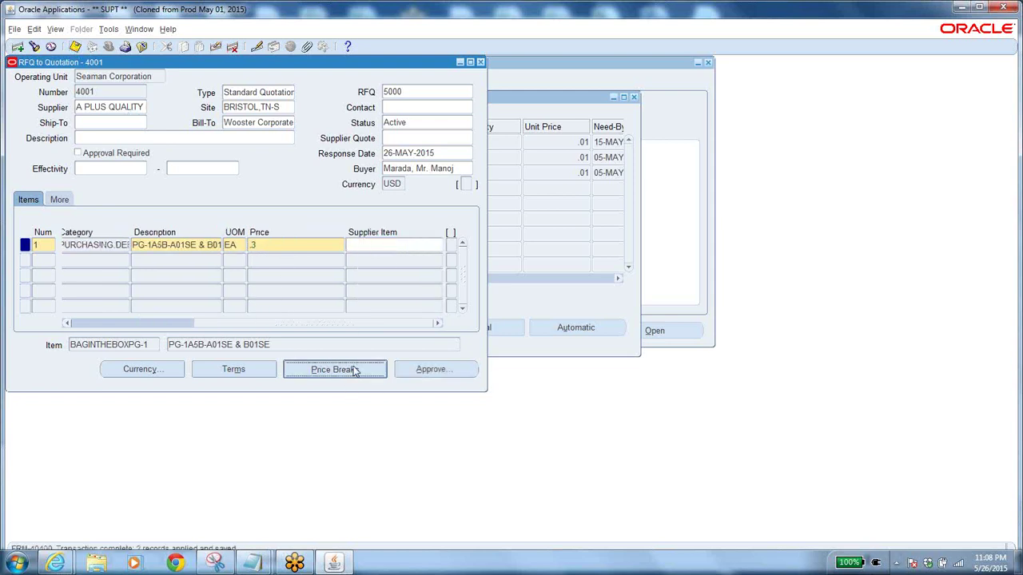
left_click(189, 165)
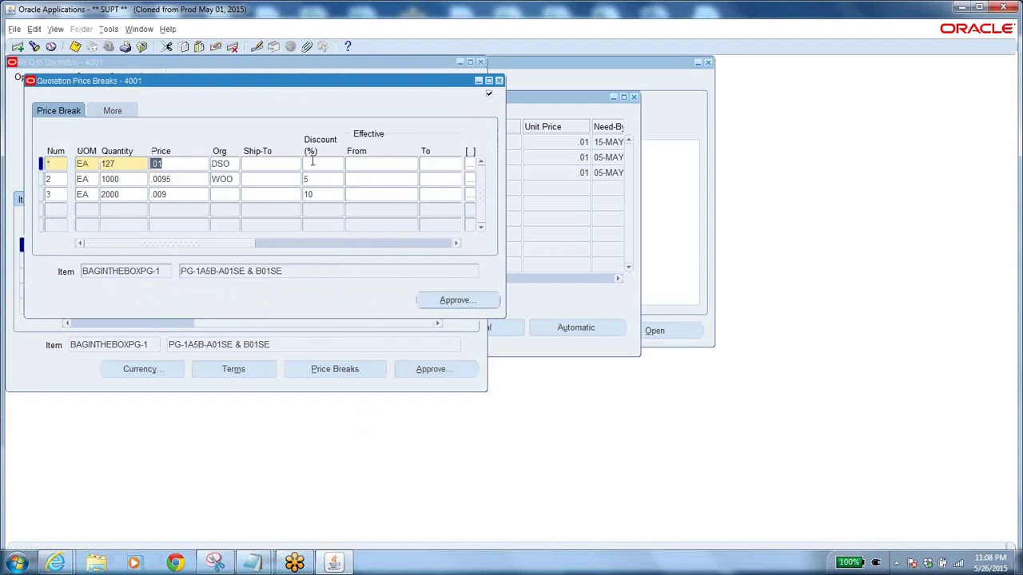
left_click(184, 179)
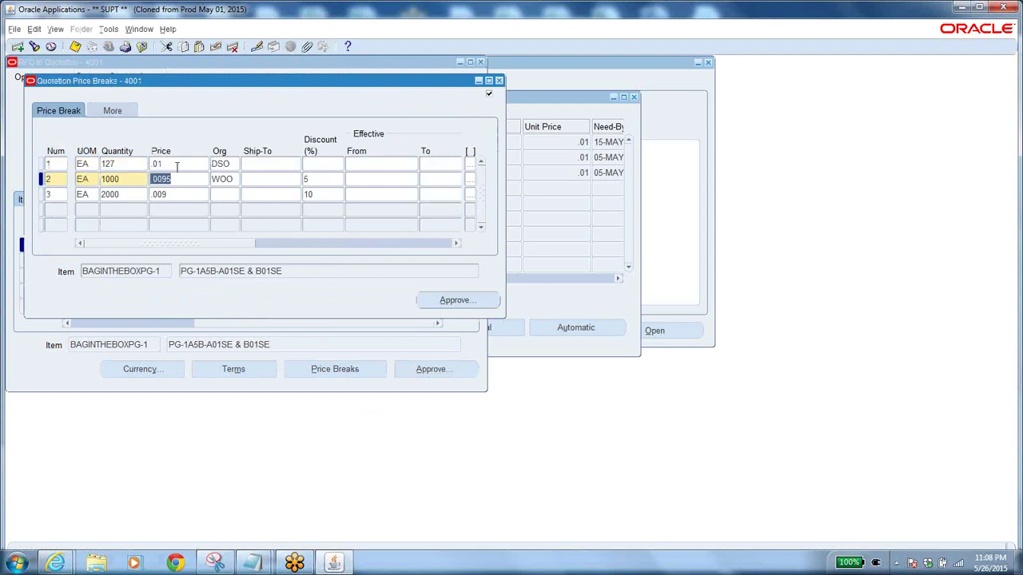
left_click(176, 165)
type("0")
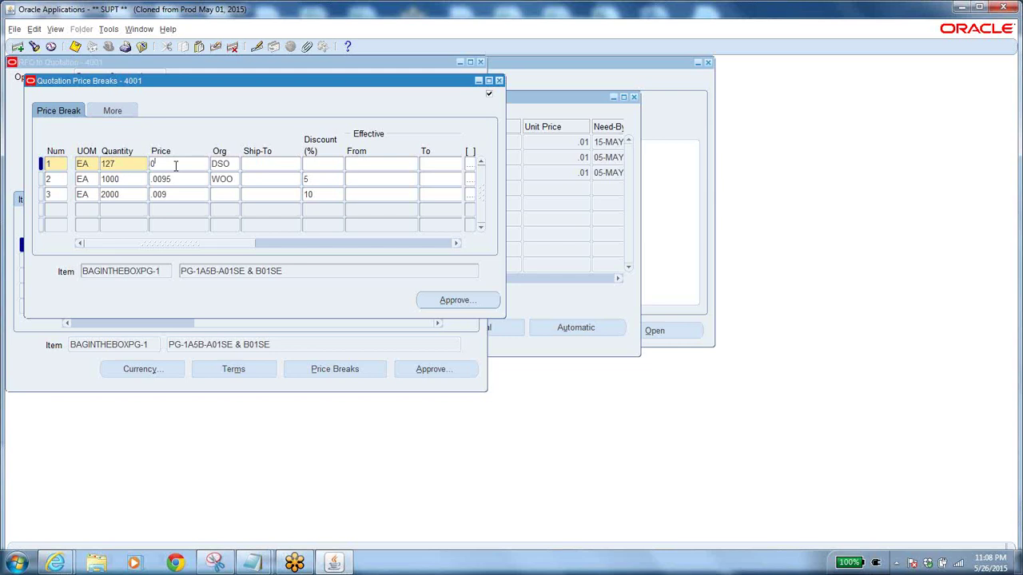
type(".3")
key("Tab")
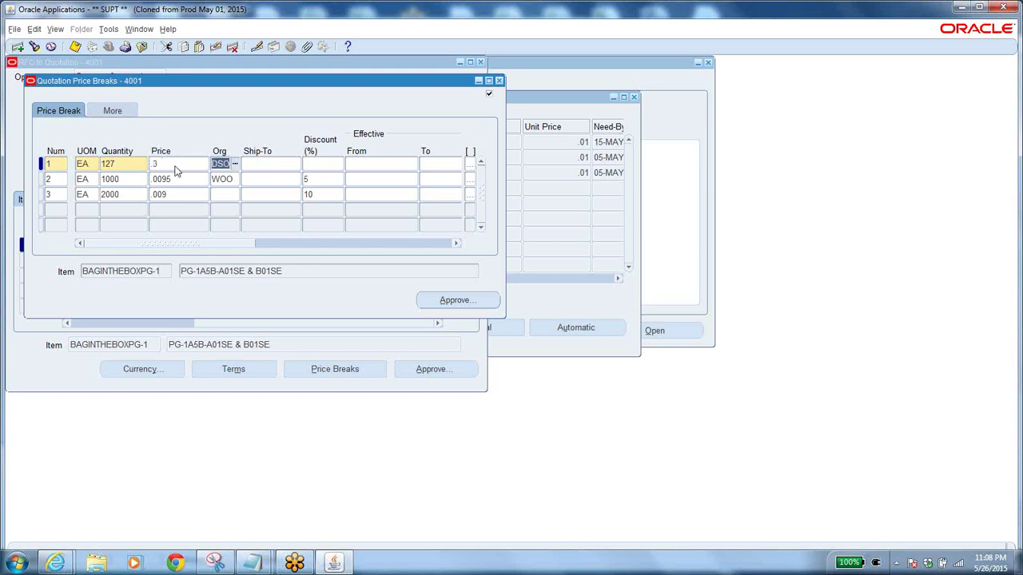
Step: Set the prices of the quantity 1000 and 2000 price breaks to 0.3 and save
left_click(176, 179)
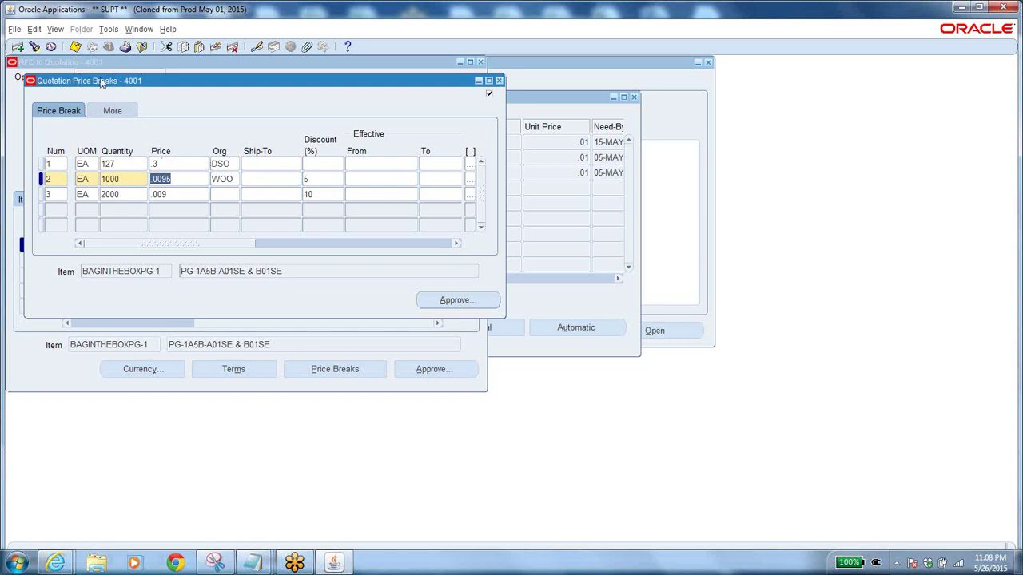
type("0.3")
key("Tab")
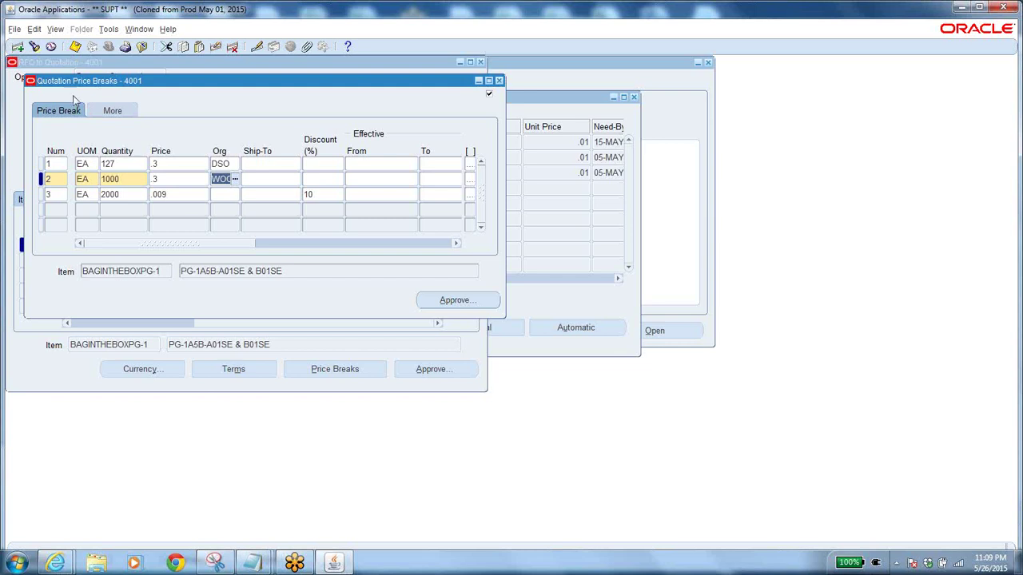
double_click(182, 193)
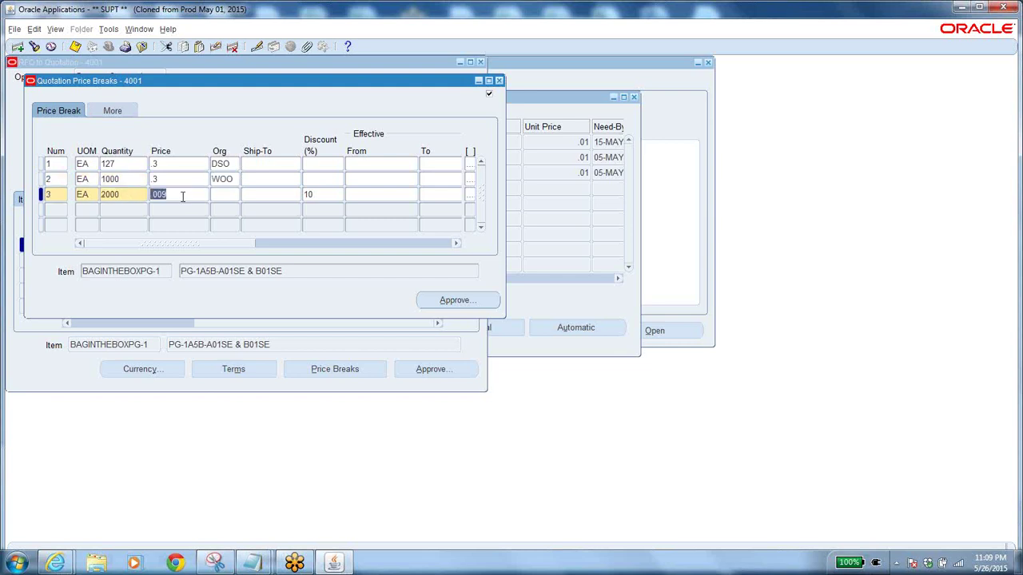
type("0.3")
key("Tab")
left_click(329, 195)
left_click(76, 48)
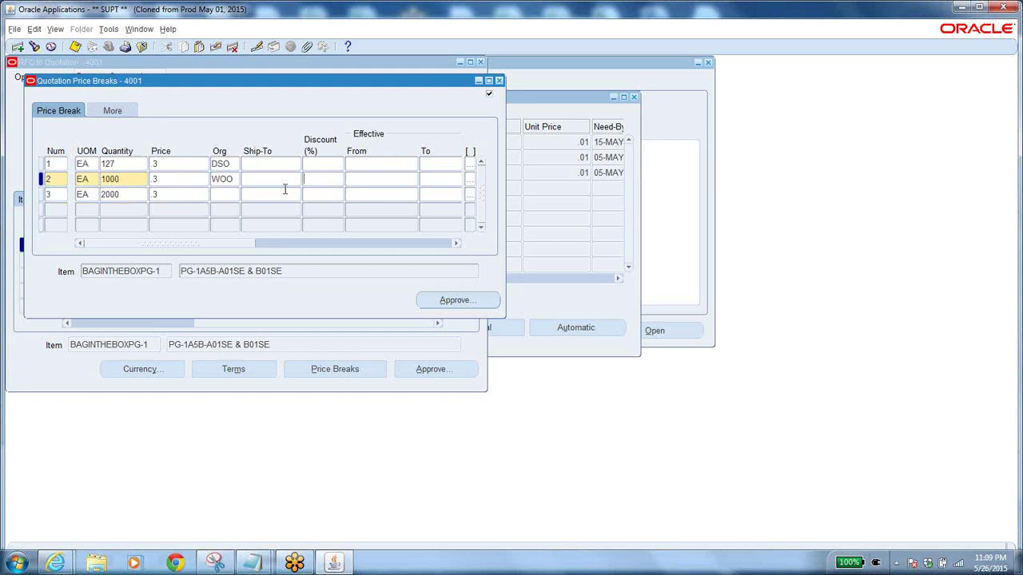
Step: Give the quantity 1000 break a 50 percent discount and the 2000 break 55 percent, then save and close the price breaks
type("5")
left_click(320, 195)
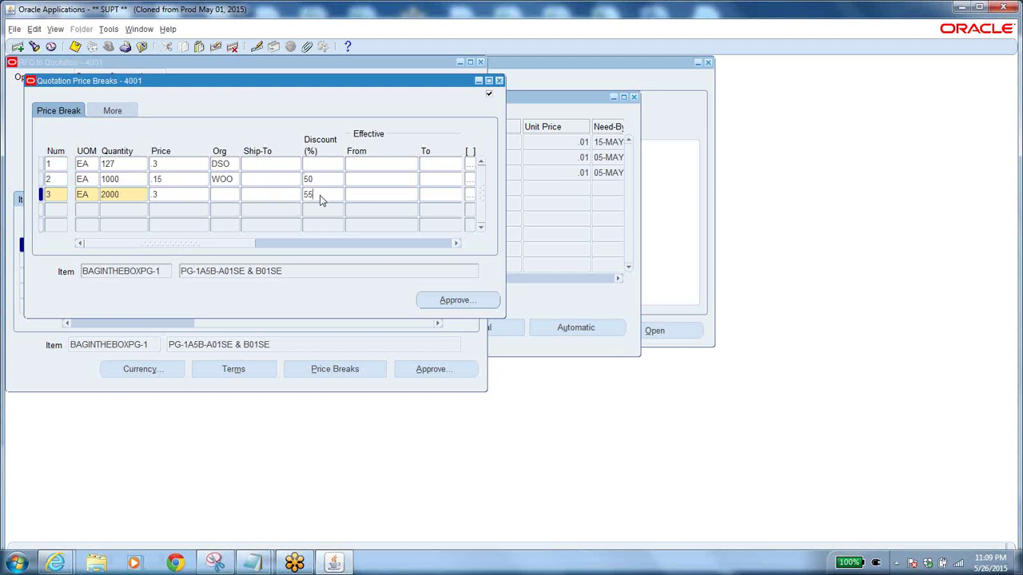
key("Tab")
left_click(75, 47)
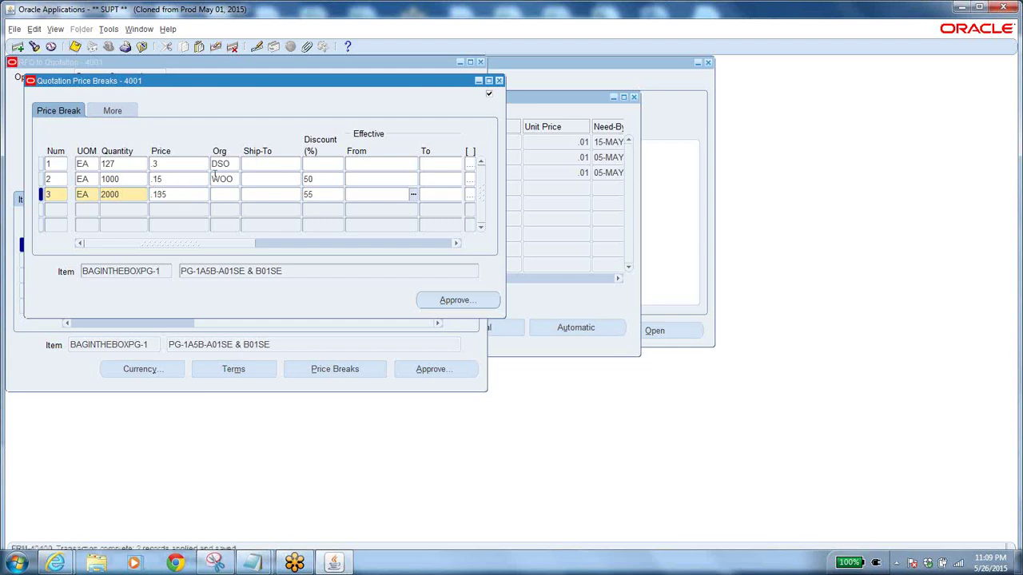
left_click(499, 80)
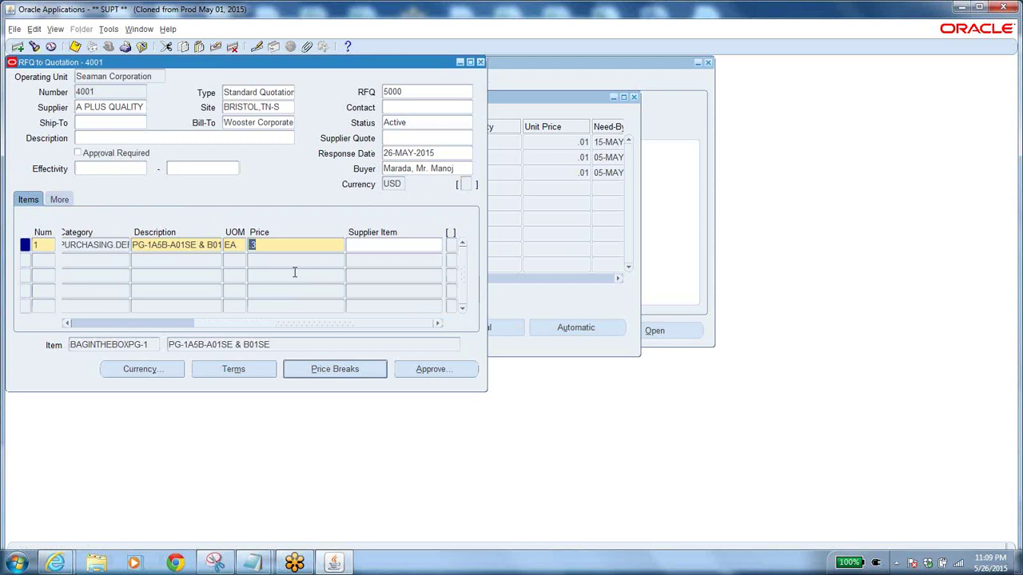
Step: Approve the entire second quotation with type All Orders and reason Quality, and acknowledge the note
left_click(431, 372)
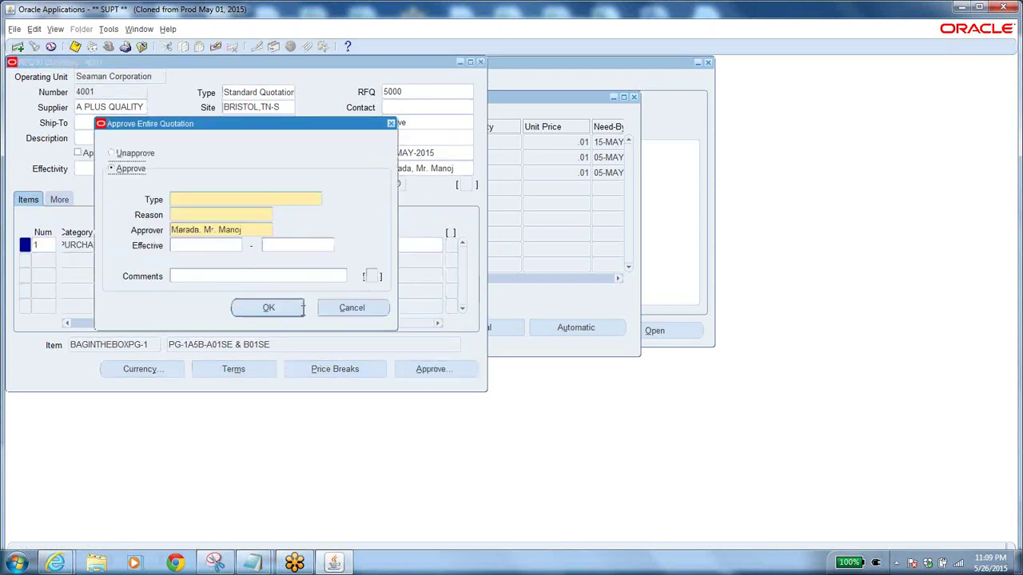
left_click(312, 199)
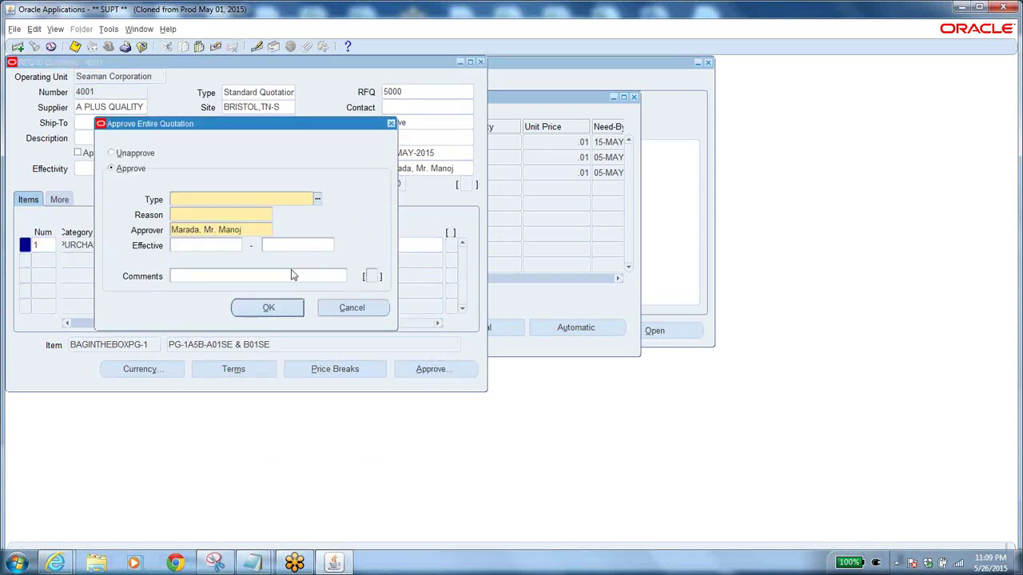
key("ctrl+l")
left_click(319, 449)
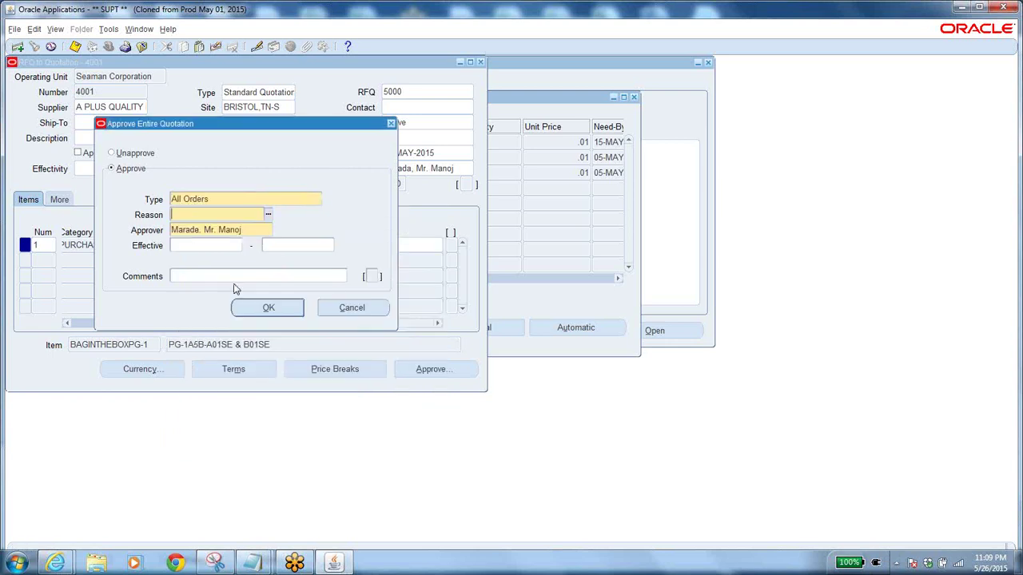
left_click(270, 214)
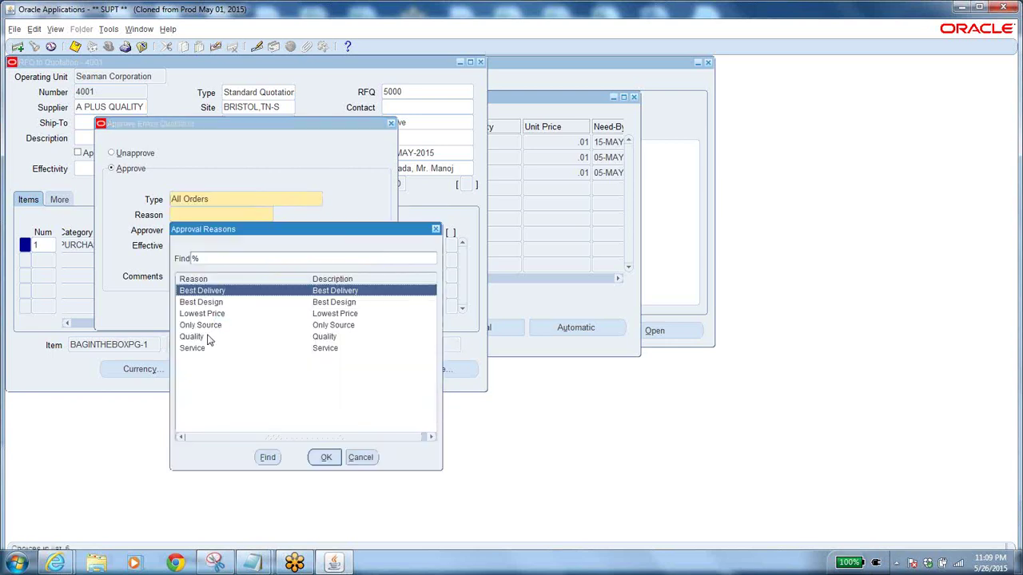
left_click(206, 337)
left_click(325, 461)
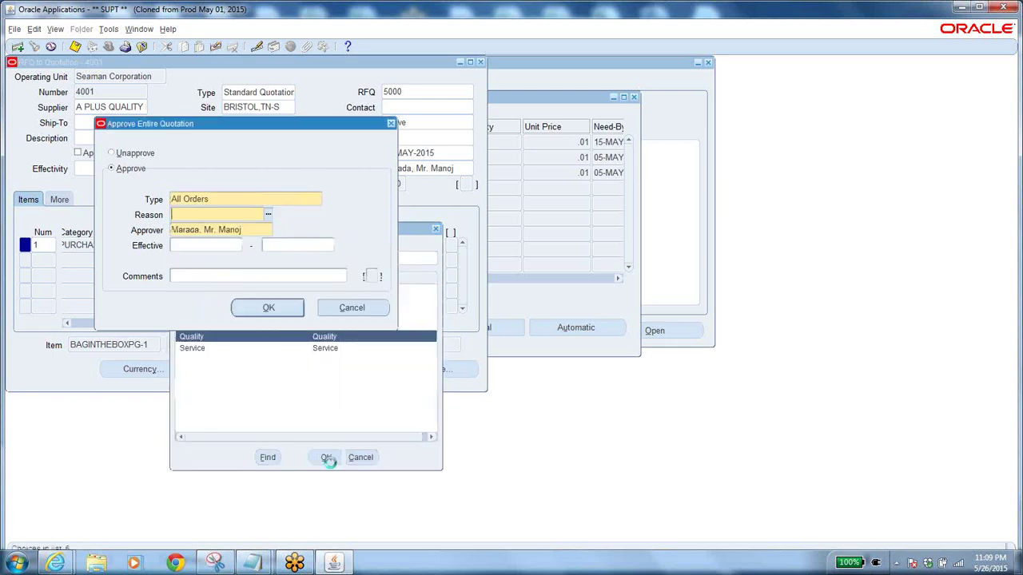
left_click(268, 308)
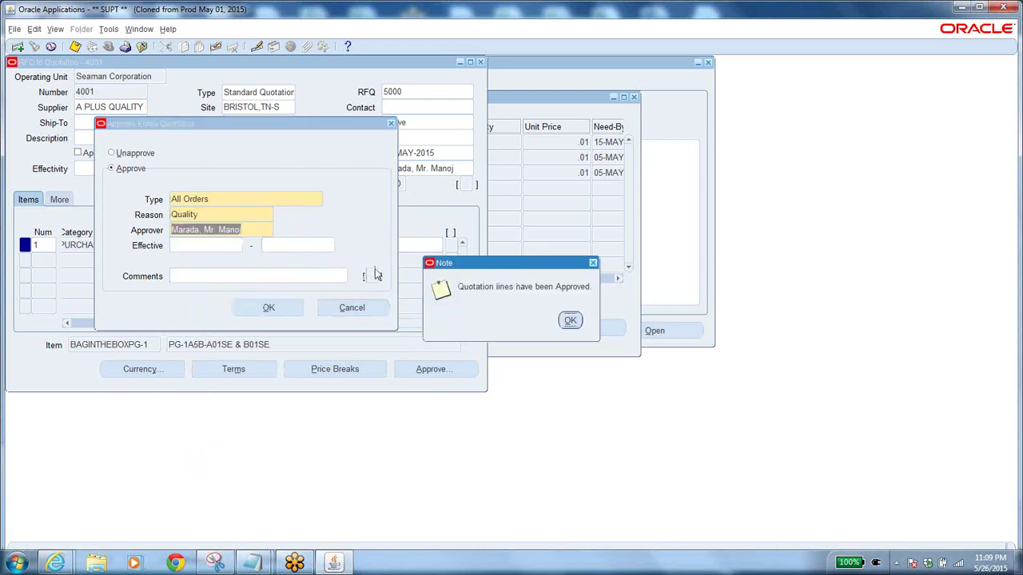
left_click(570, 321)
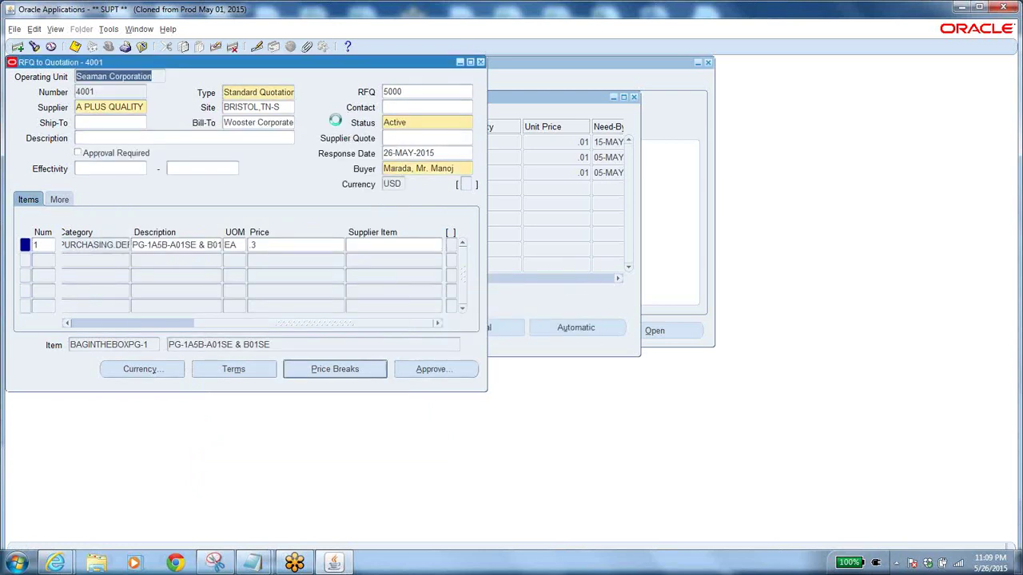
Step: Close the approved A PLUS QUALITY quotation and select the document number of the source RFQ
double_click(103, 91)
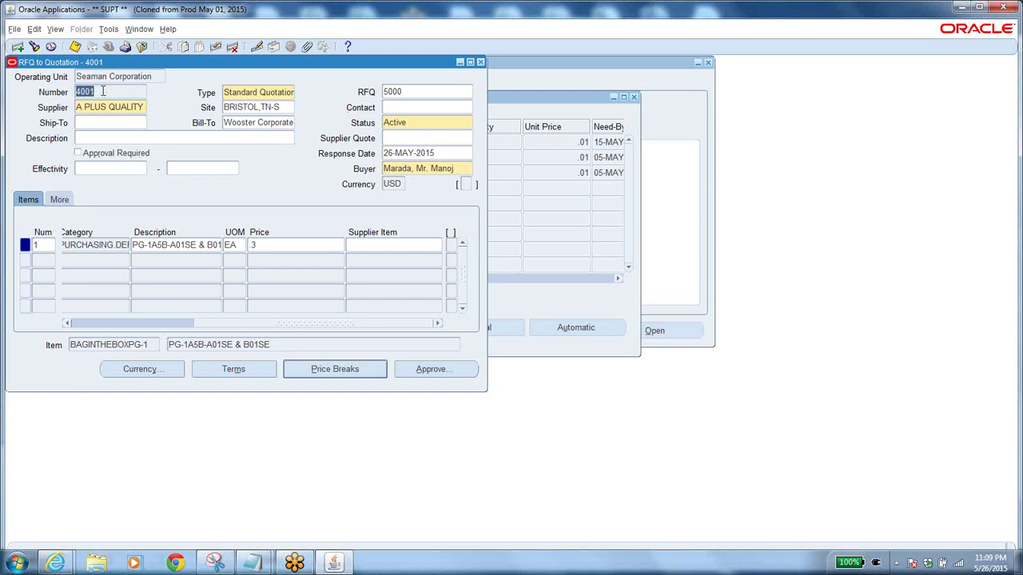
left_click(480, 62)
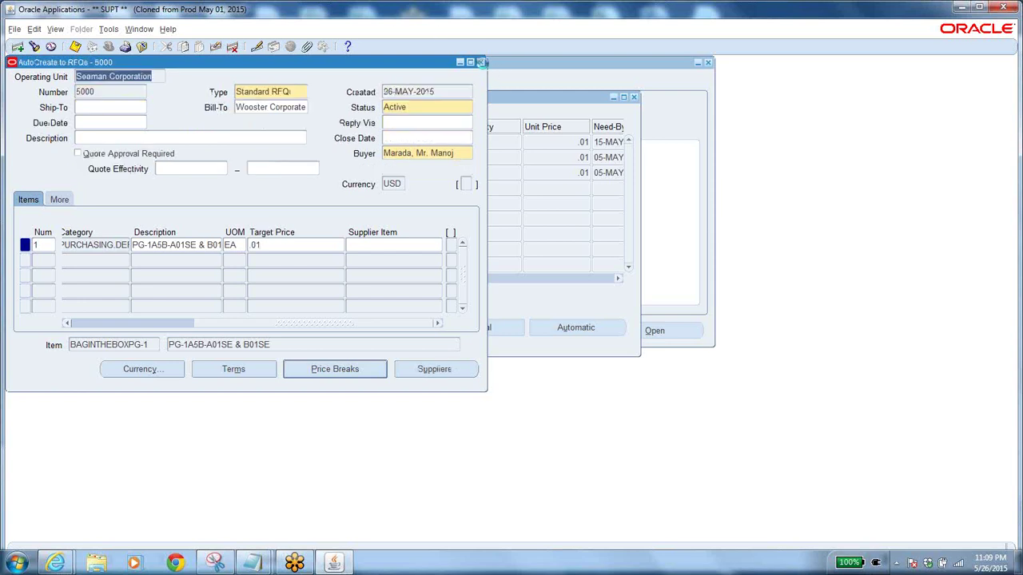
double_click(101, 92)
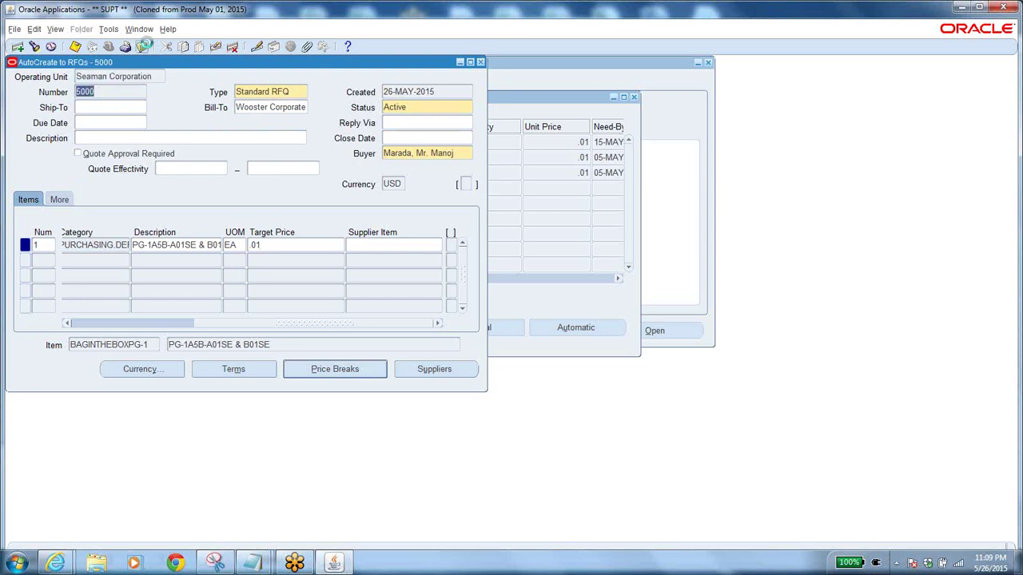
Step: Close the RFQ and AutoCreate windows and open Quote Analysis under RFQ's and Quotations
left_click(144, 47)
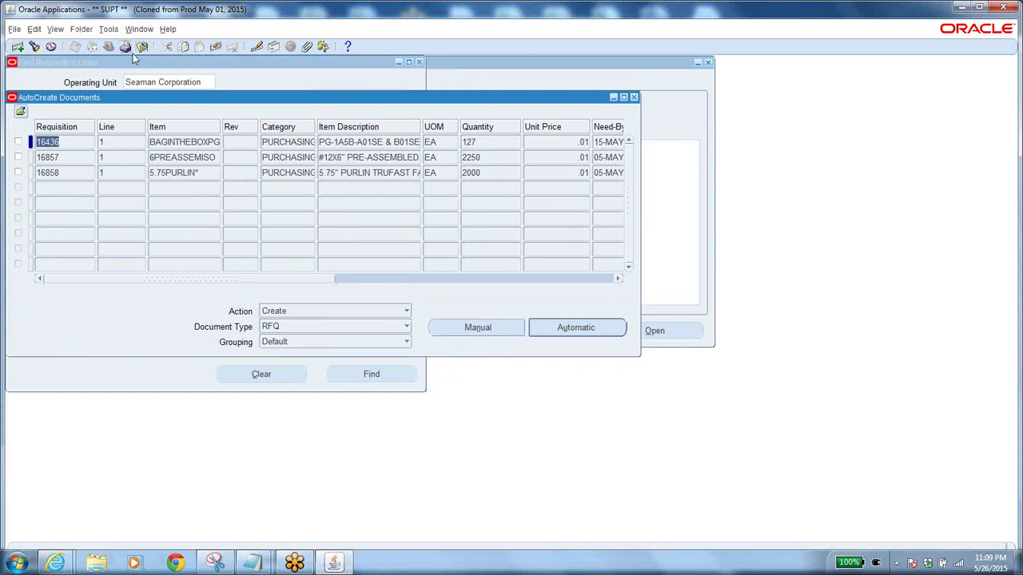
left_click(143, 46)
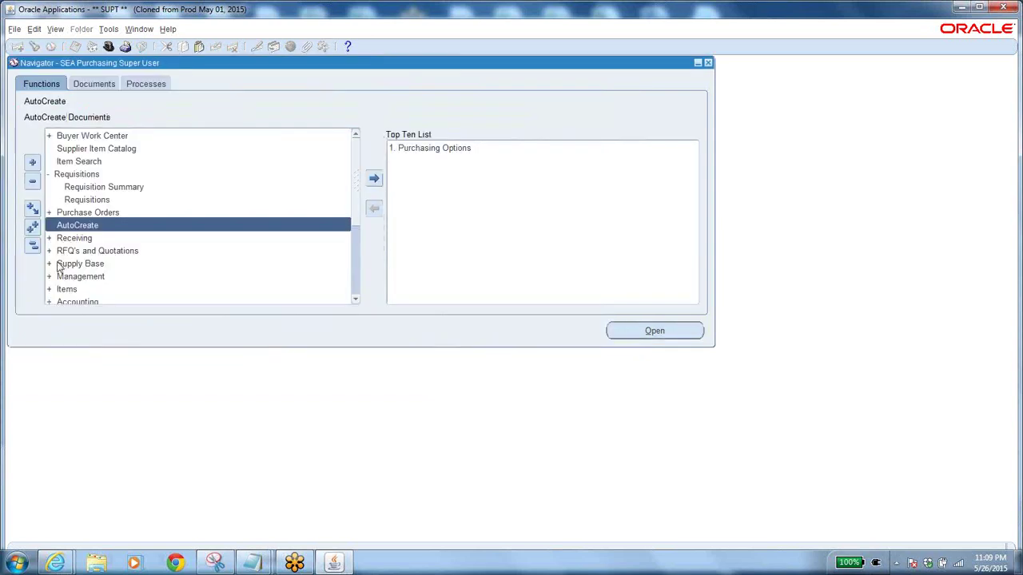
left_click(33, 247)
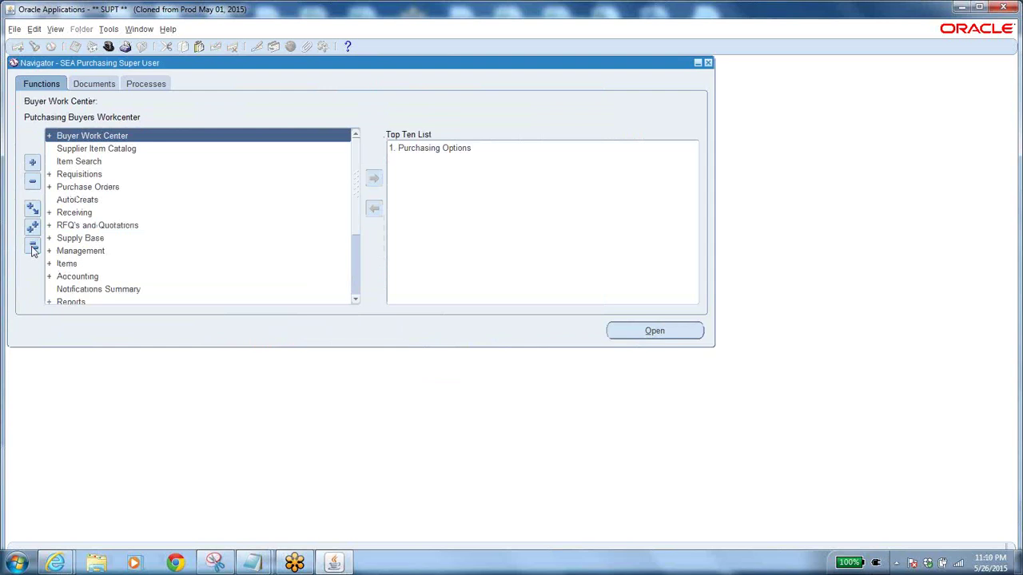
double_click(71, 226)
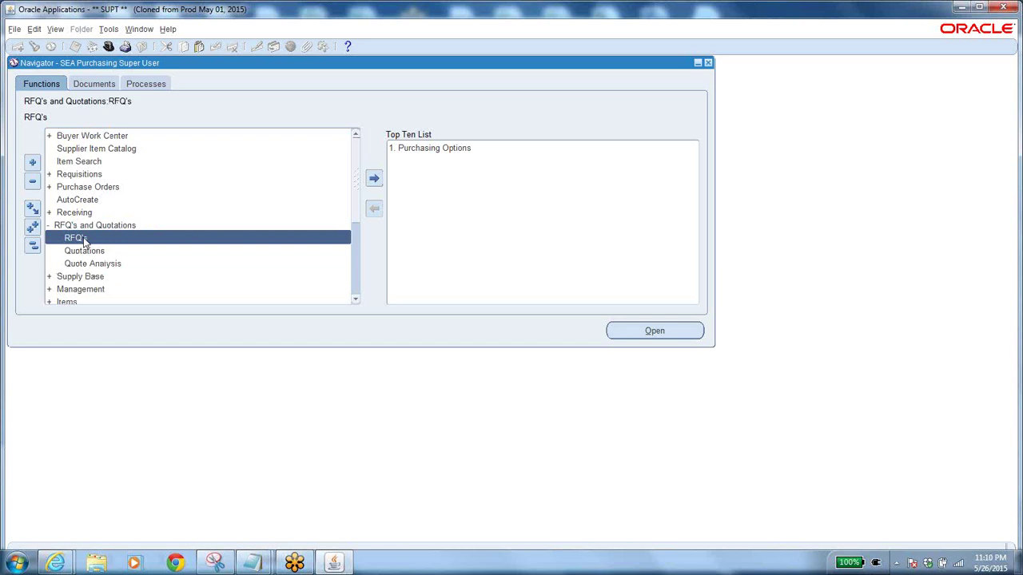
left_click(99, 252)
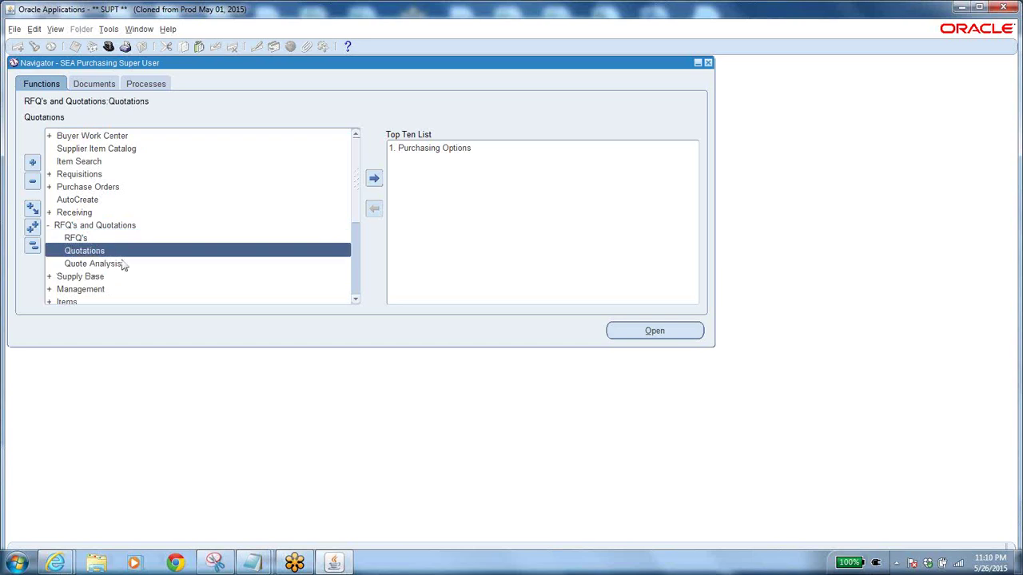
left_click(120, 265)
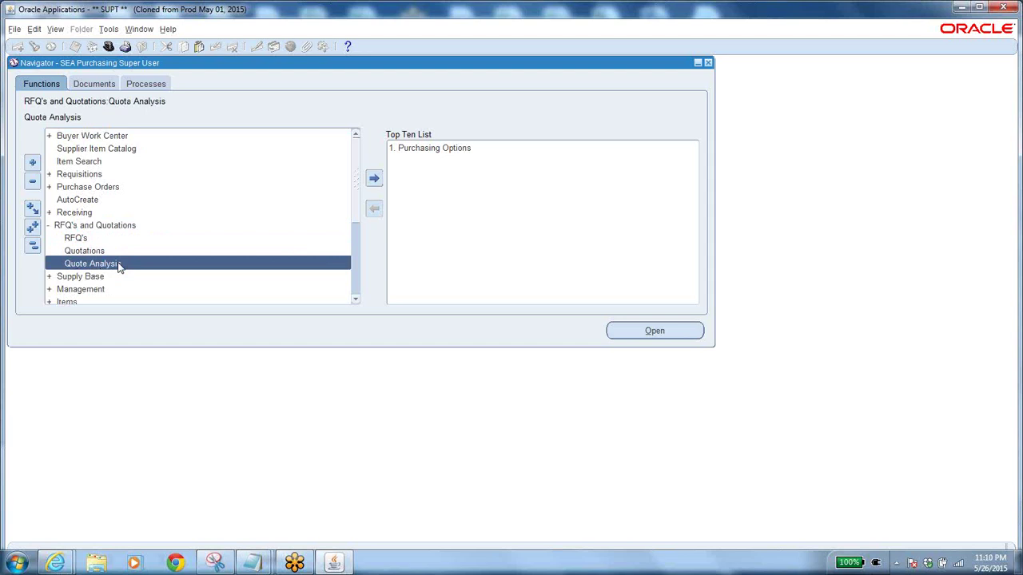
double_click(118, 266)
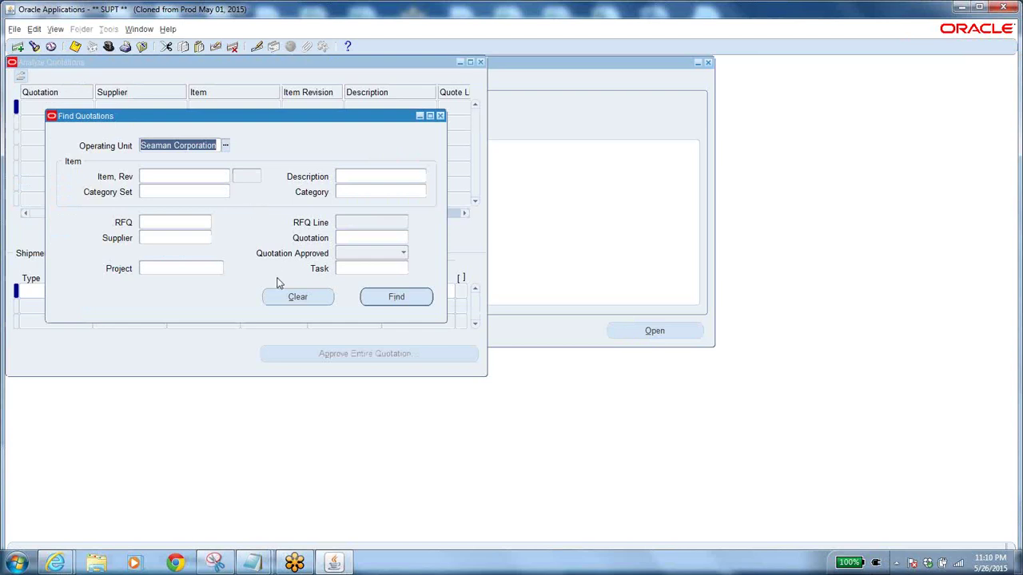
Step: Clear the quotation search criteria and find all quotations for RFQ 5000
left_click(296, 297)
left_click(195, 221)
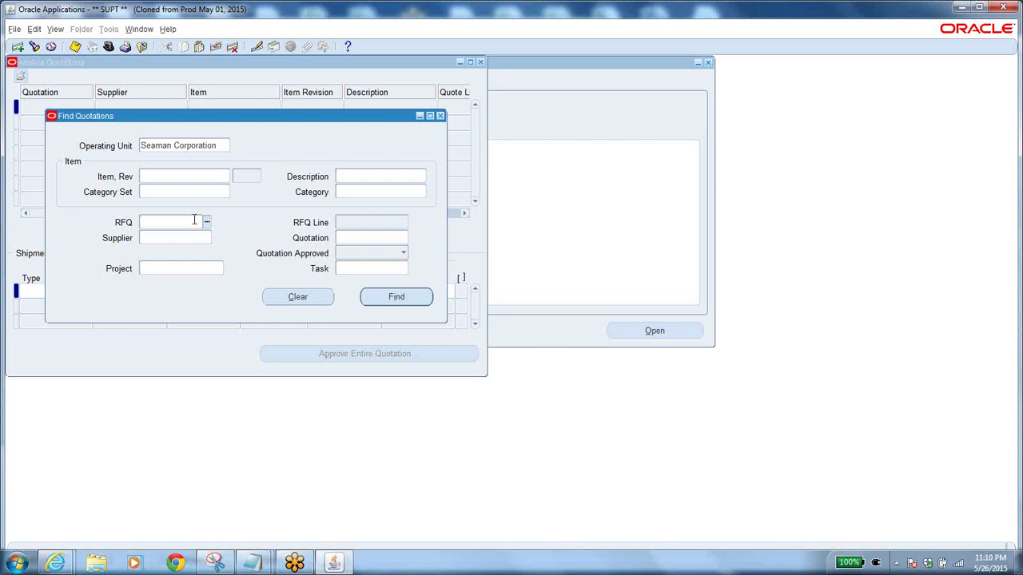
type("5000")
key("Tab")
left_click(392, 297)
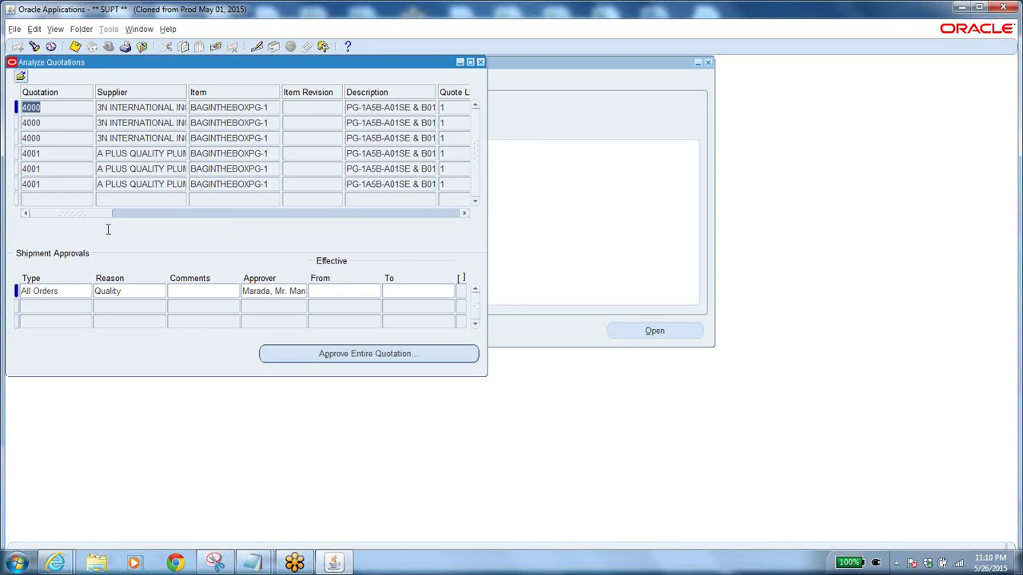
Step: Examine the lines of both suppliers' quotations, including their discounts, quantities and shipment approvals
left_click(228, 107)
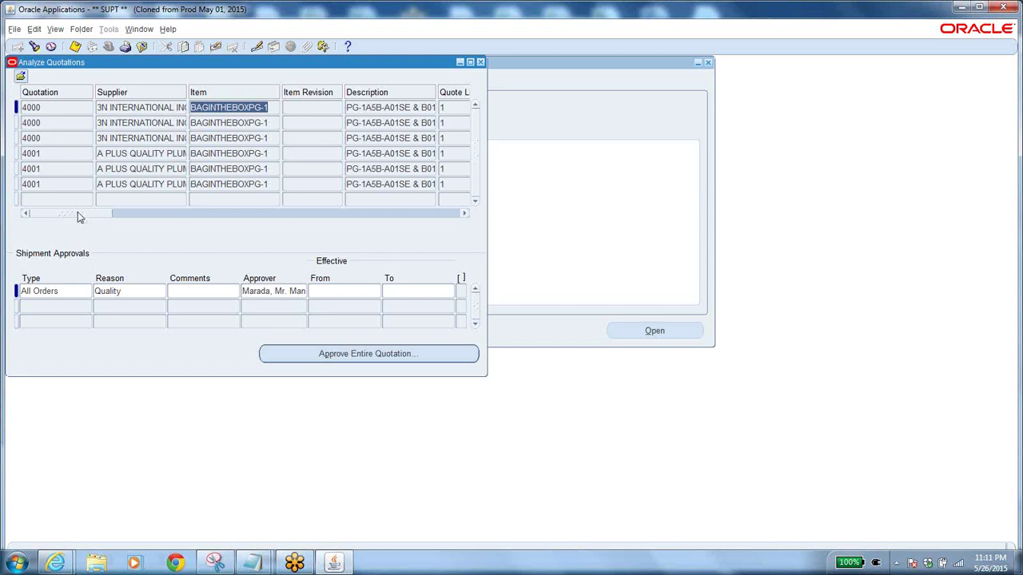
left_click_drag(80, 215, 182, 239)
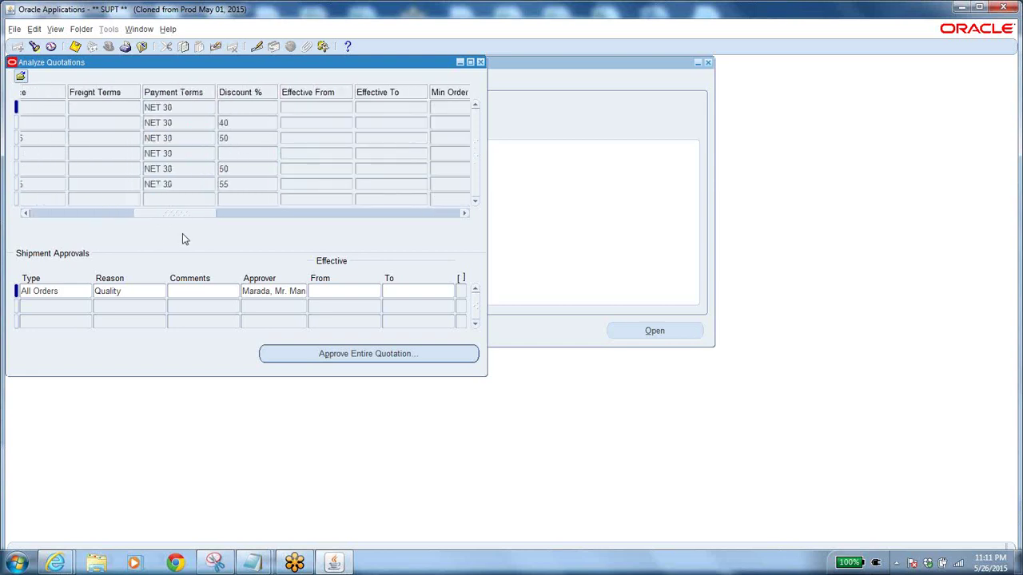
left_click_drag(189, 218, 452, 212)
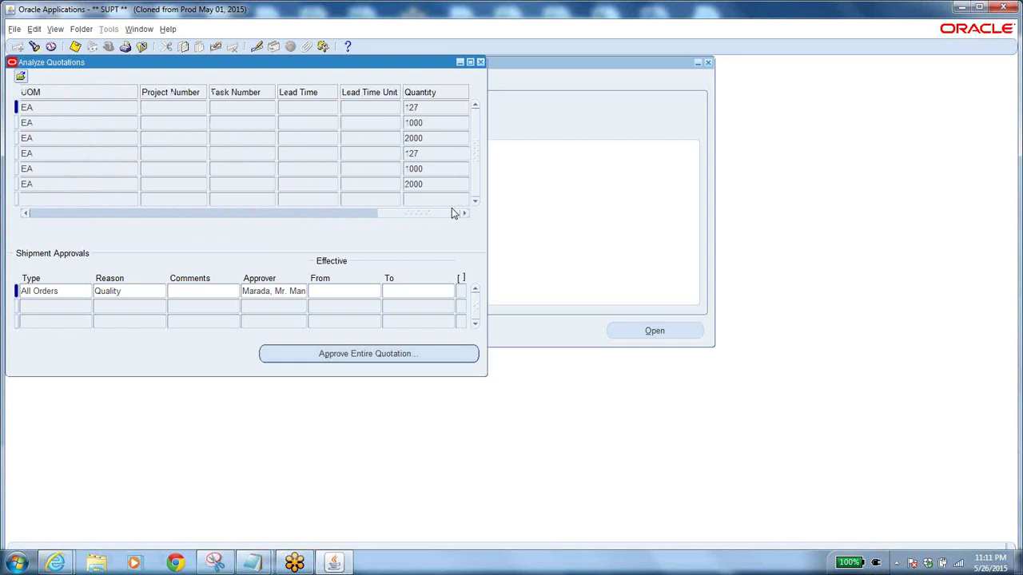
left_click_drag(452, 212, 6, 257)
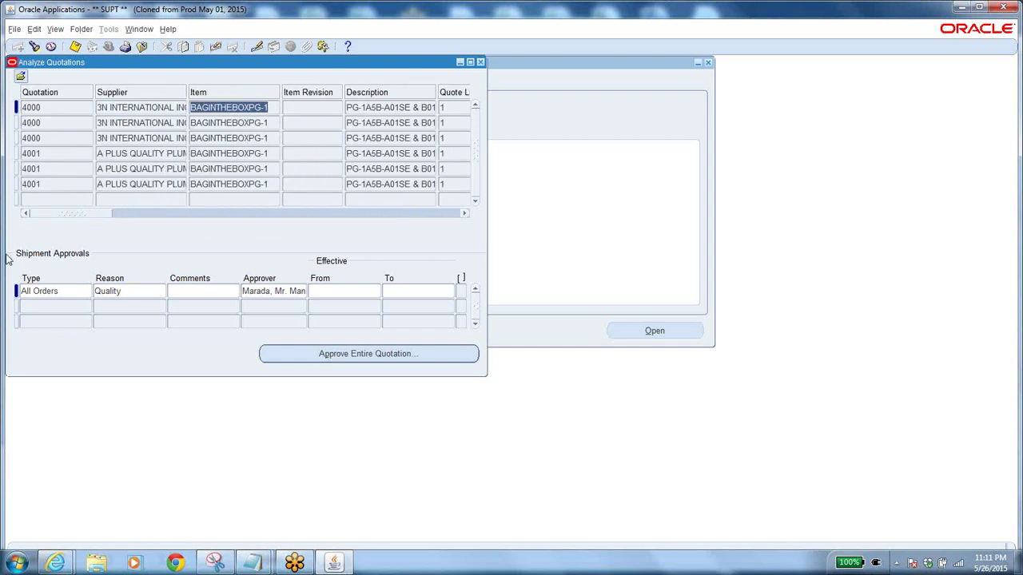
left_click(49, 112)
left_click(52, 137)
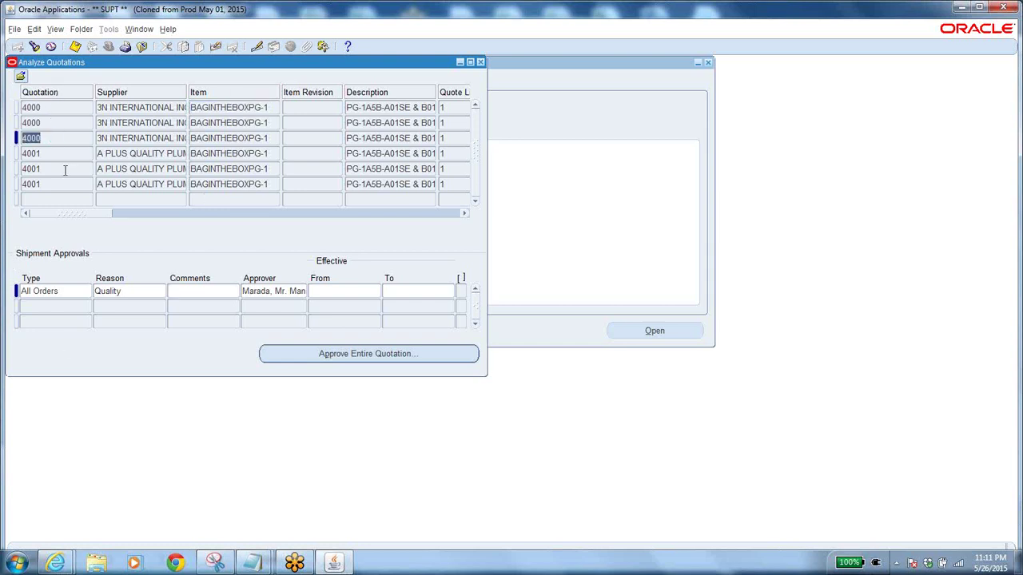
left_click(50, 156)
left_click(53, 169)
left_click_drag(102, 214, 48, 230)
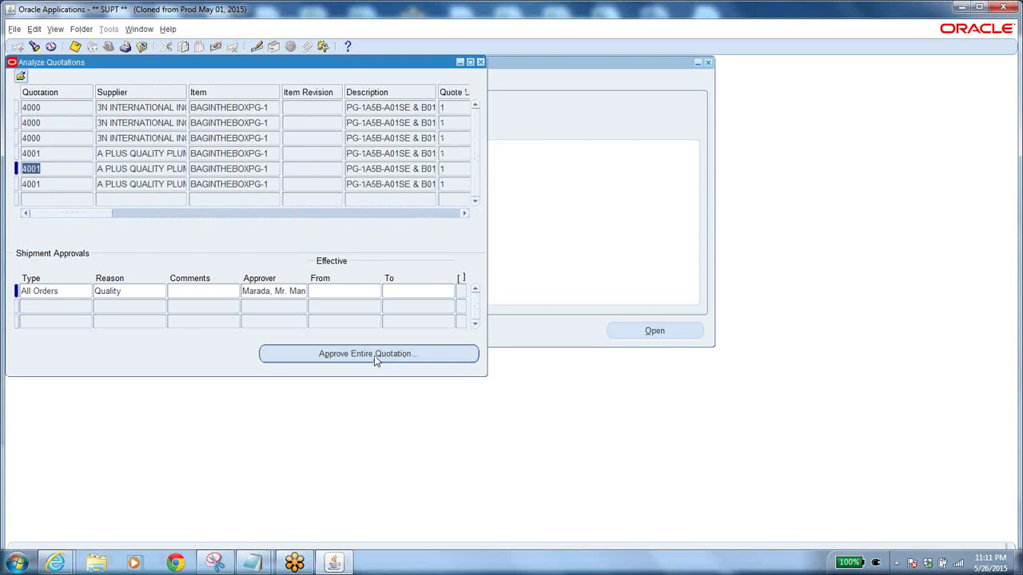
Step: Export the analyzed quotation lines, save the exported file and open it in Excel, accepting the file format warning
left_click(48, 107)
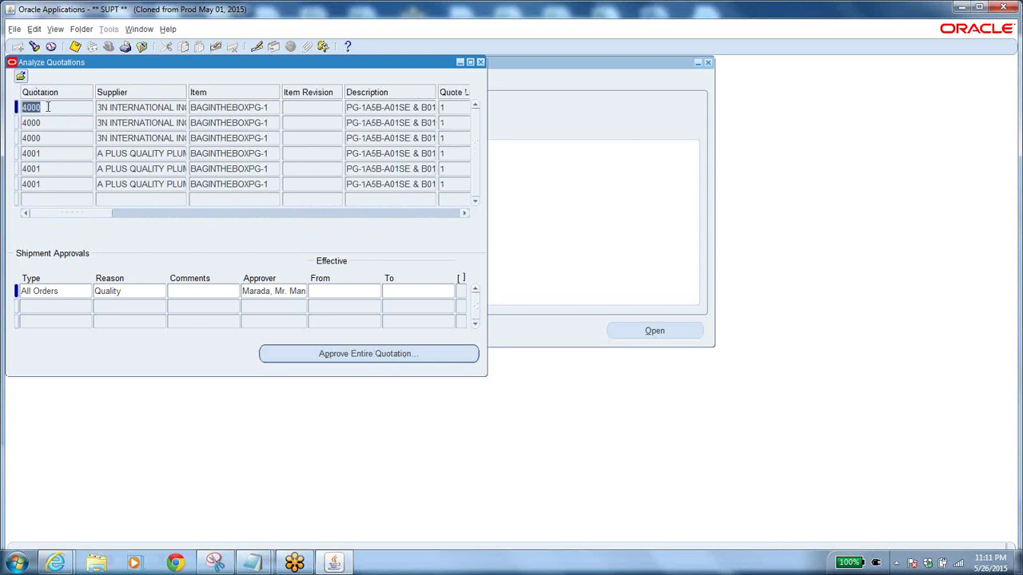
left_click(15, 31)
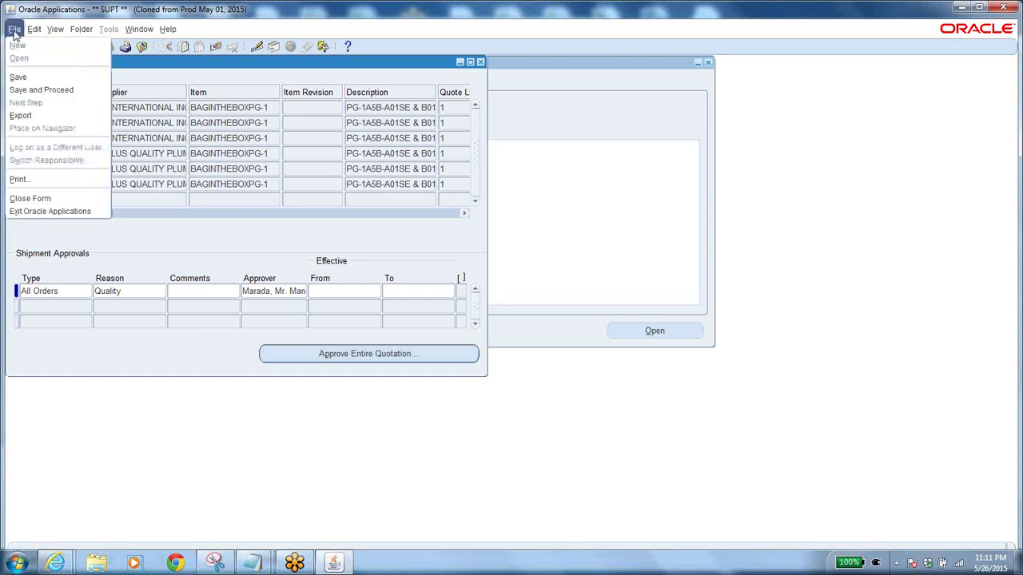
left_click(23, 116)
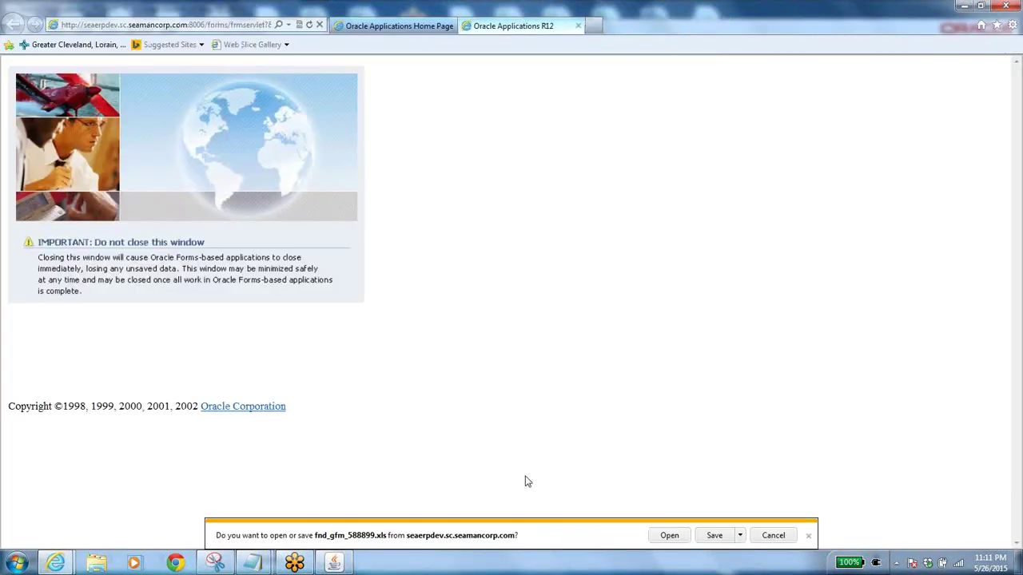
left_click(718, 537)
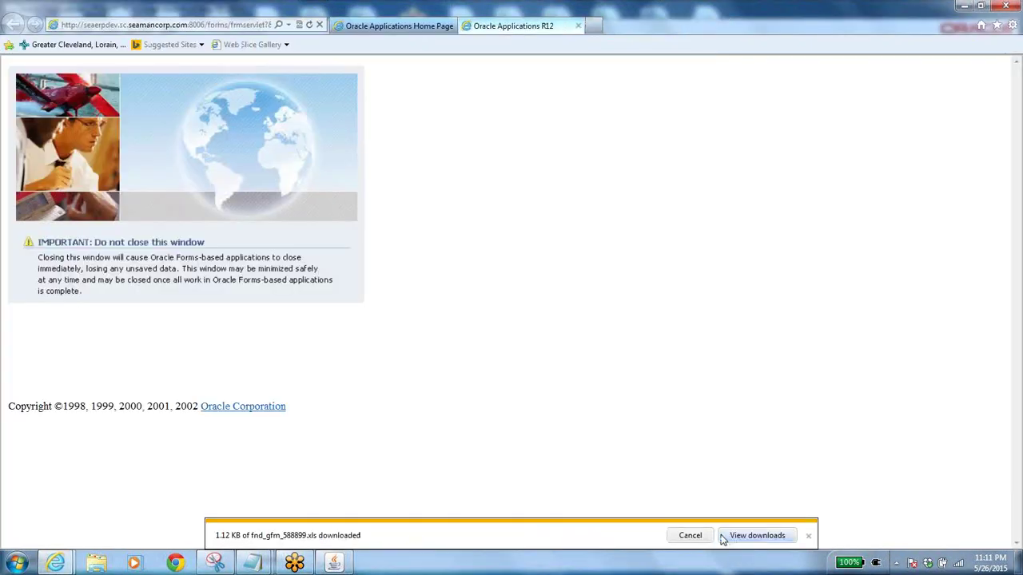
left_click(614, 535)
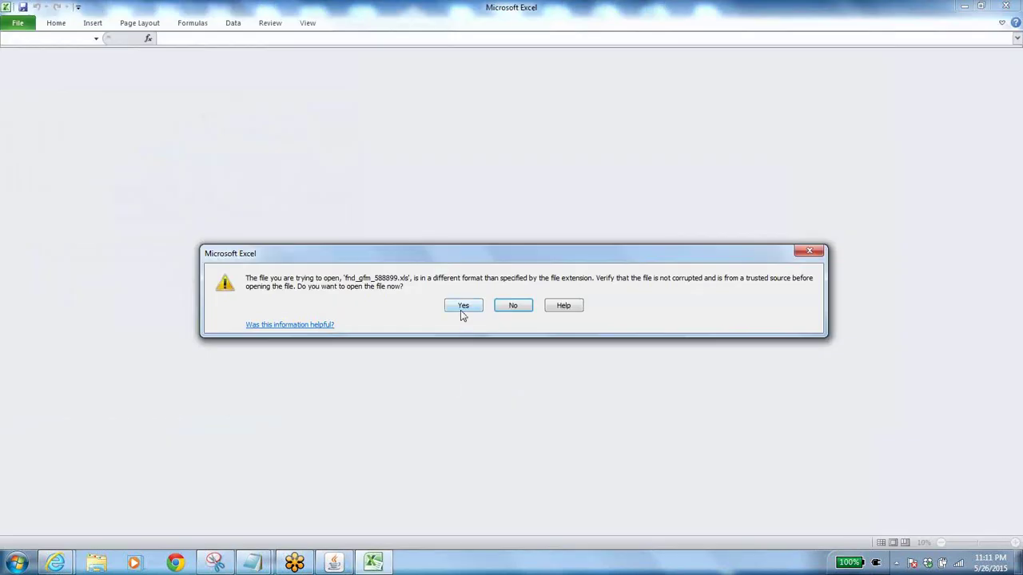
left_click(460, 308)
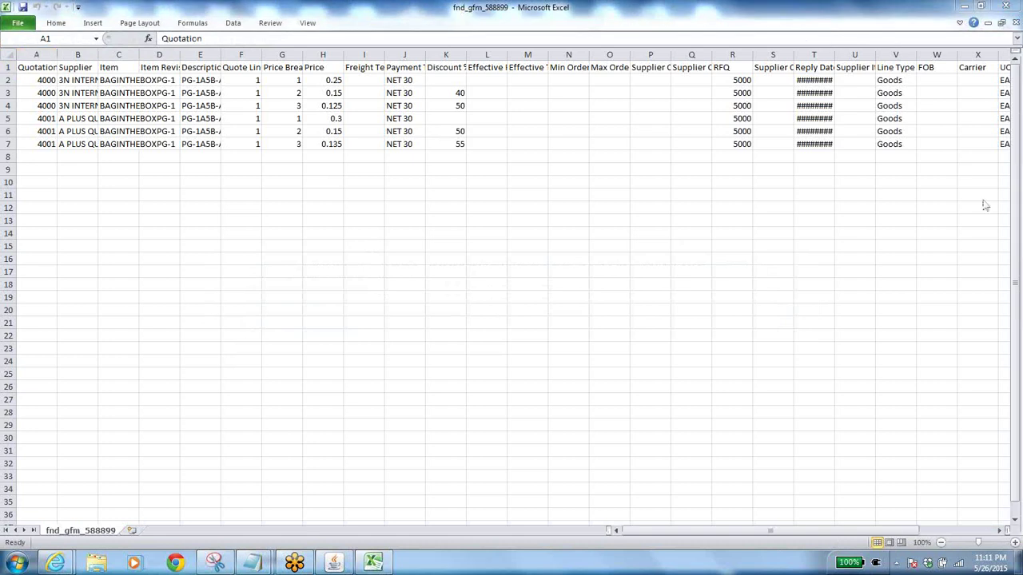
Step: Auto-fit the widths of the Description, Supplier and Reply Date columns
double_click(221, 55)
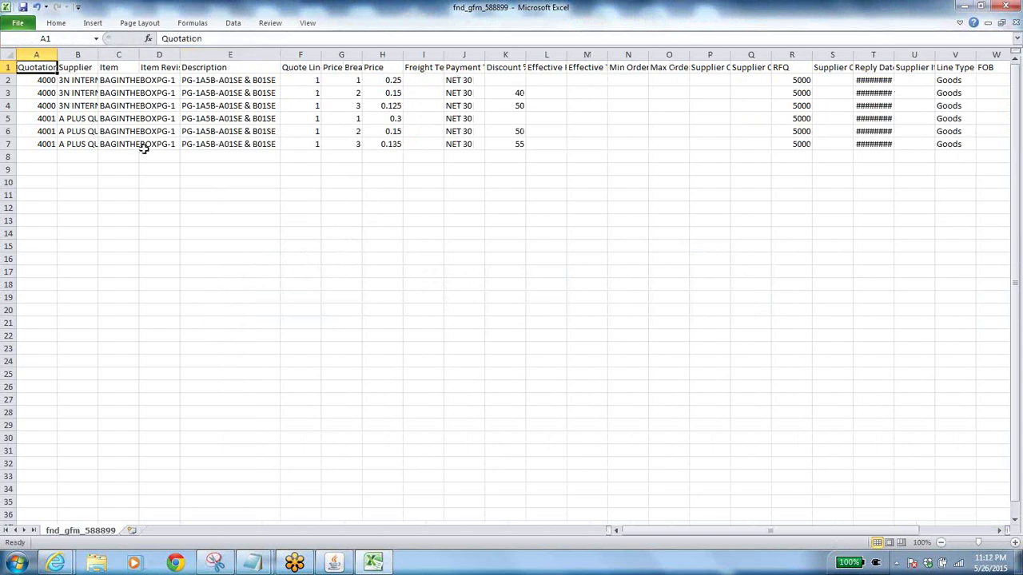
double_click(98, 55)
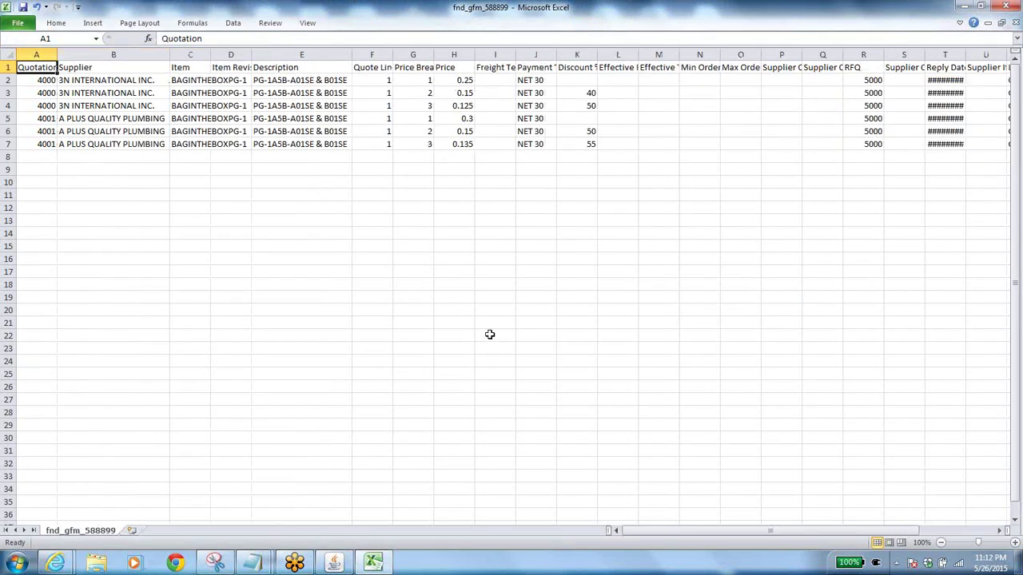
left_click_drag(653, 532, 854, 543)
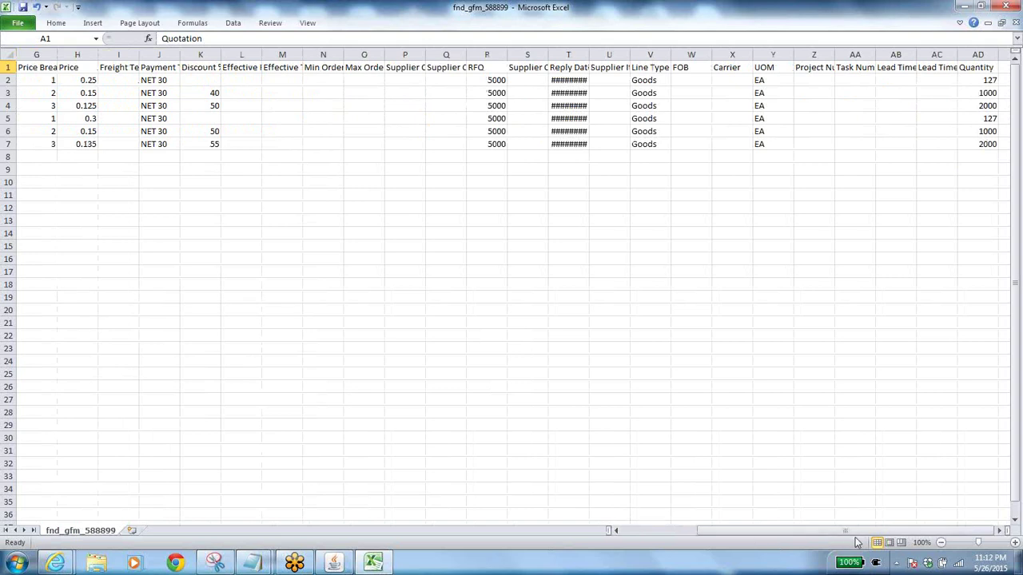
double_click(589, 54)
Step: Delete the empty columns from Effective From up to the one before RFQ, as well as the FOB and Carrier columns
left_click_drag(251, 54, 439, 75)
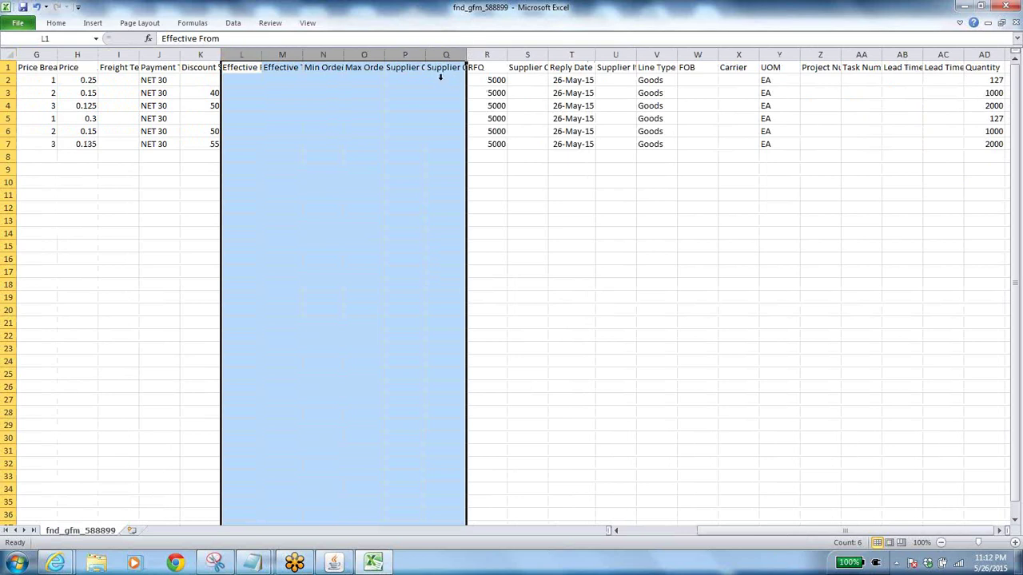
right_click(361, 53)
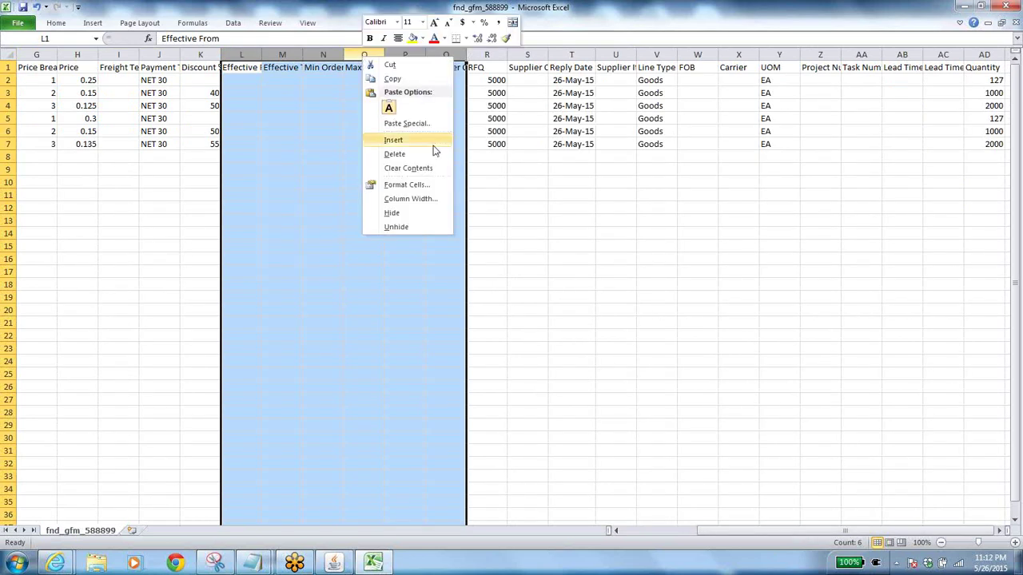
left_click(412, 163)
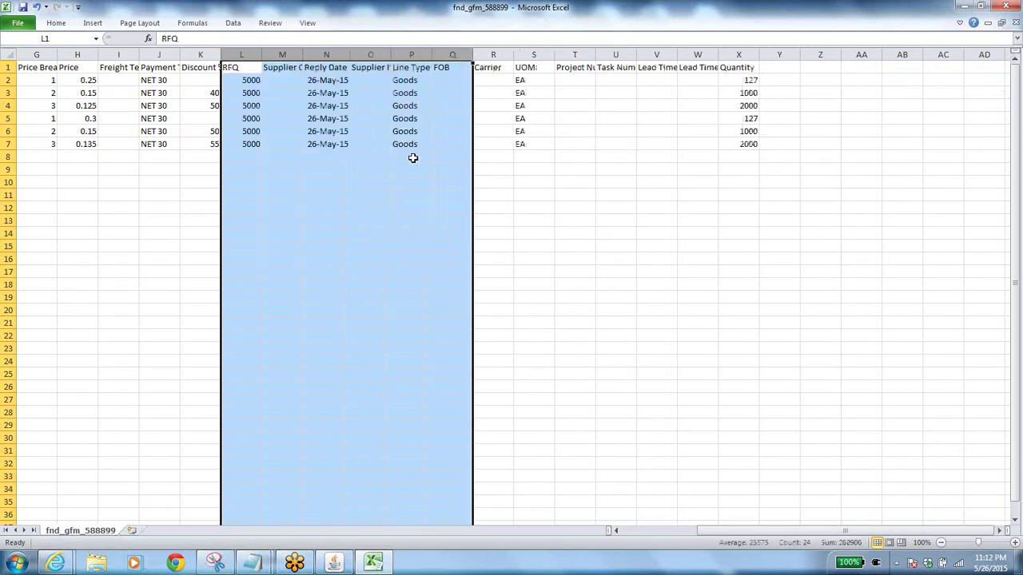
left_click(587, 72)
left_click_drag(452, 54, 503, 56)
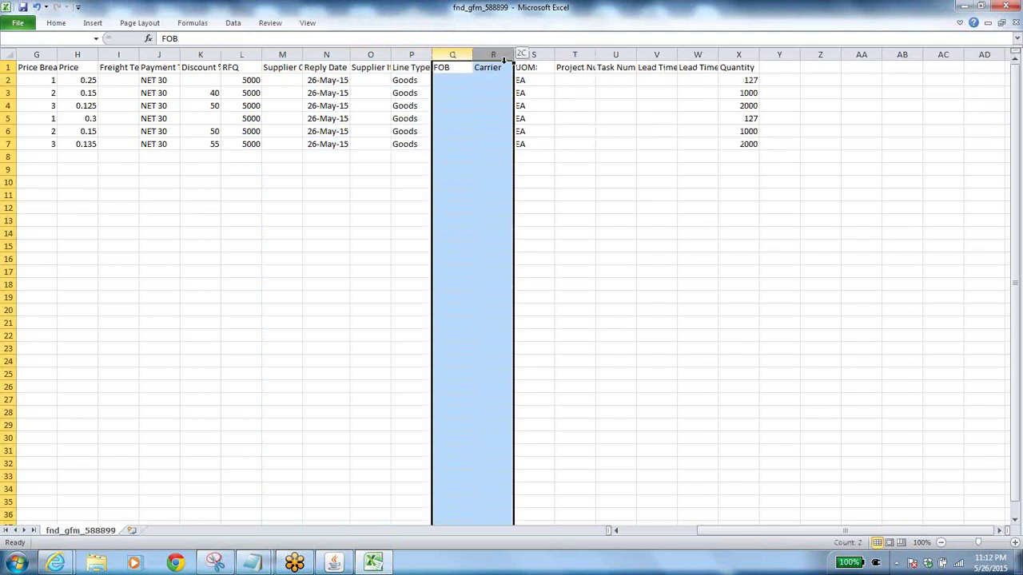
right_click(454, 55)
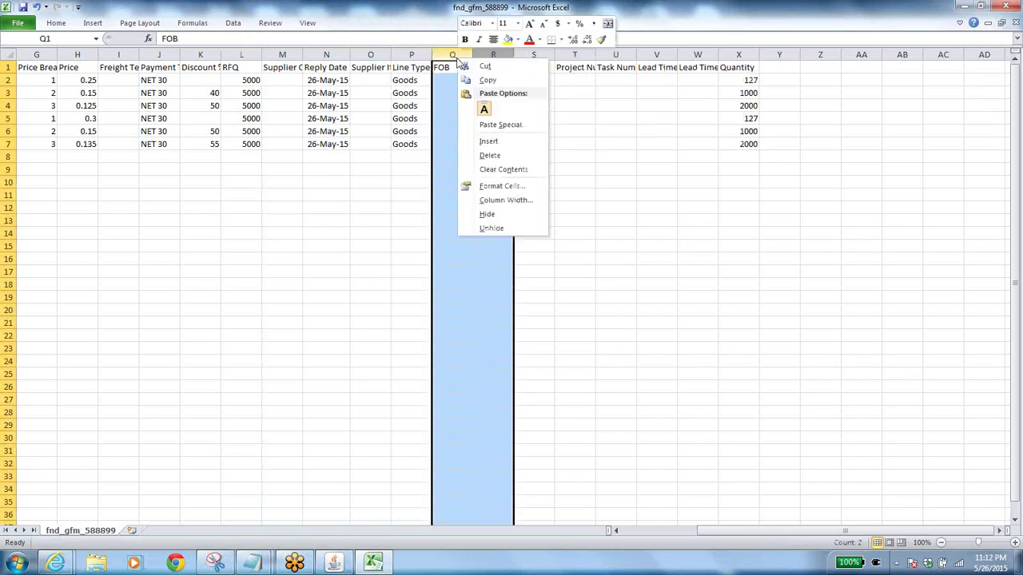
left_click(501, 154)
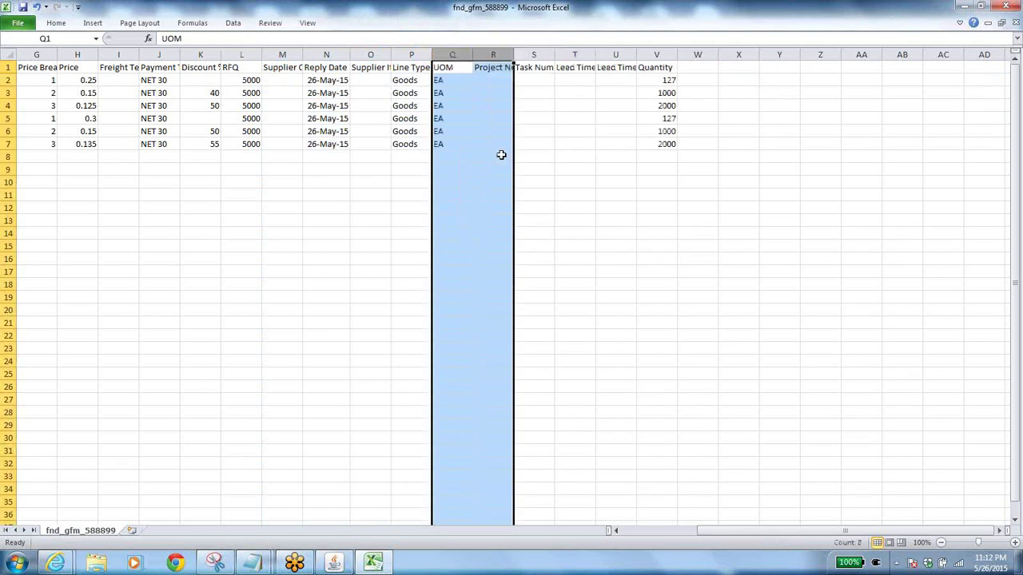
Step: Delete the four empty columns between UOM and Quantity, from Project Number through the last lead time column
left_click(507, 56)
left_click_drag(501, 56, 620, 56)
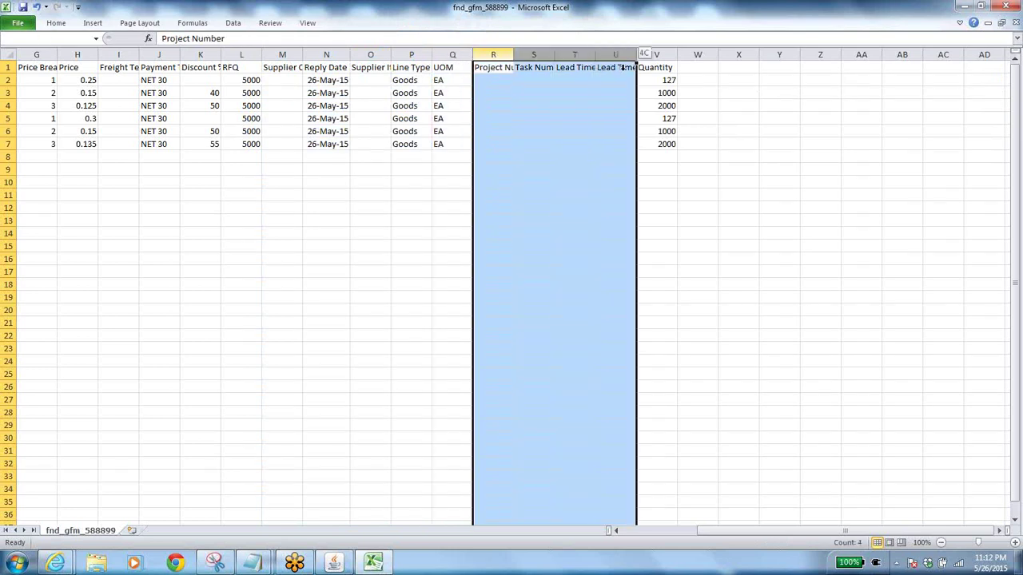
right_click(544, 56)
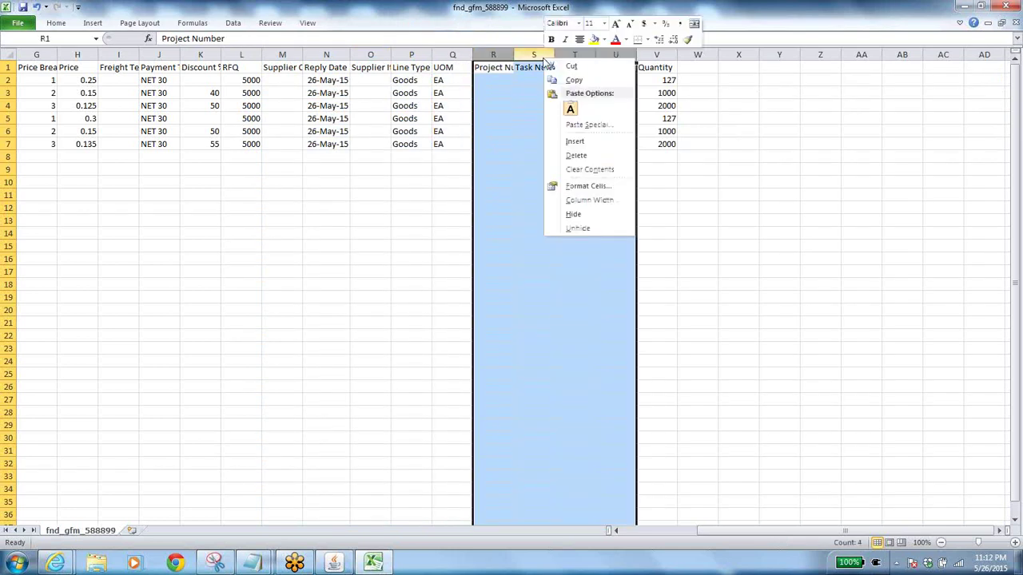
left_click(580, 155)
Step: Compare the two suppliers' prices, discounts and quantities in the trimmed sheet, and switch back to Oracle Applications
left_click_drag(735, 530, 473, 540)
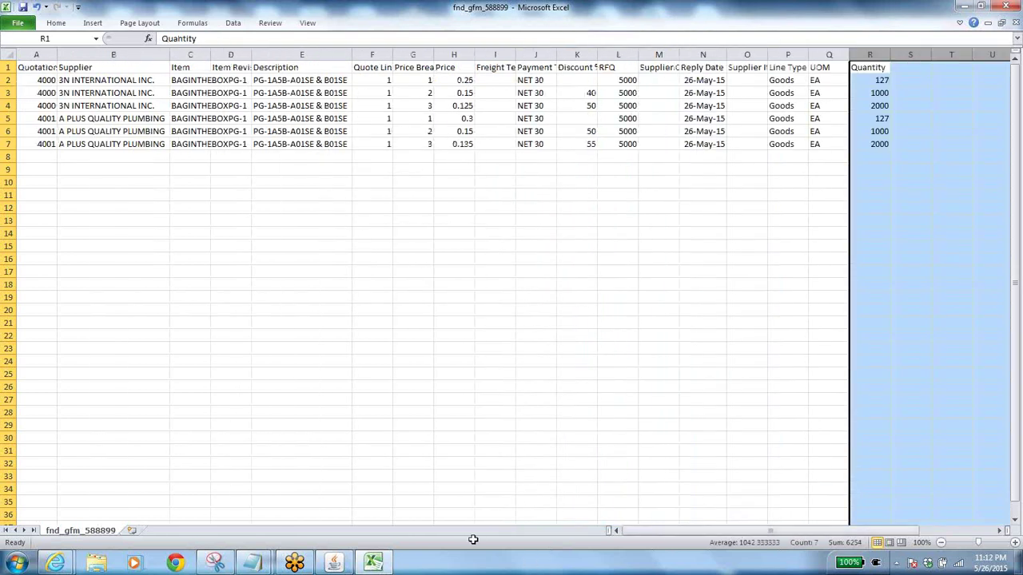
left_click(167, 195)
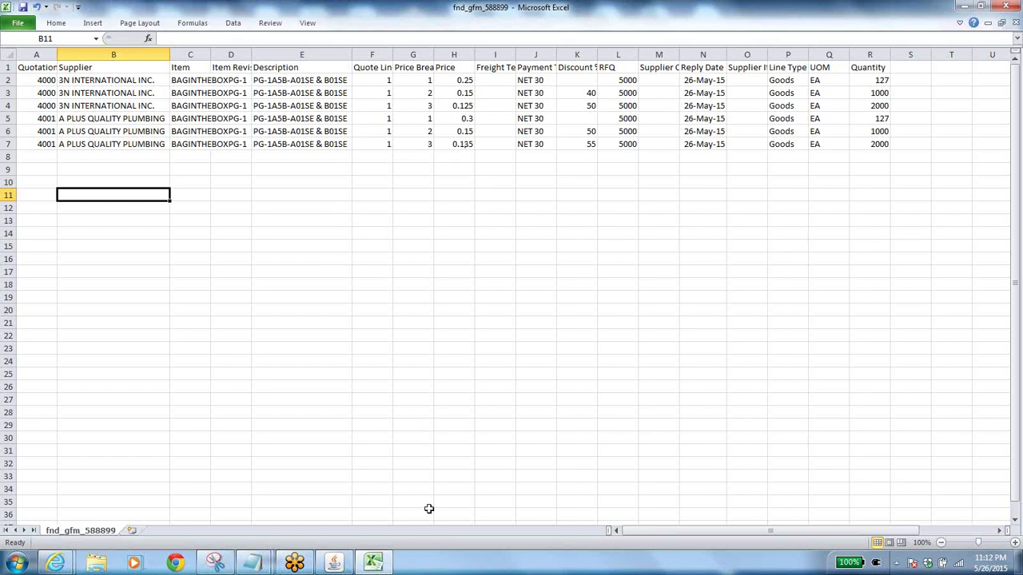
left_click(336, 565)
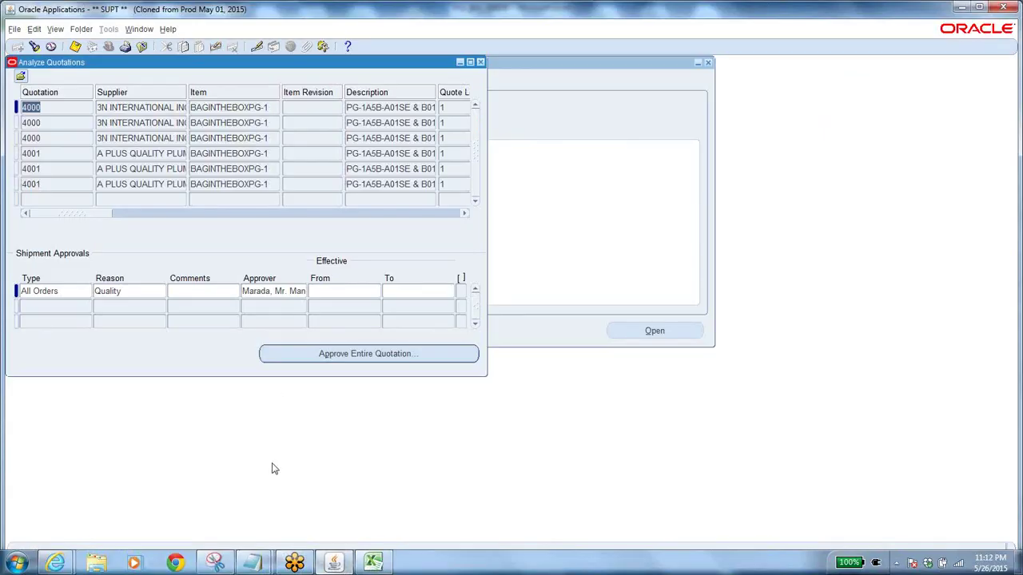
Step: Close the Analyze Quotations window, collapse the navigator functions and select Requisitions within the Requisitions group
left_click(142, 46)
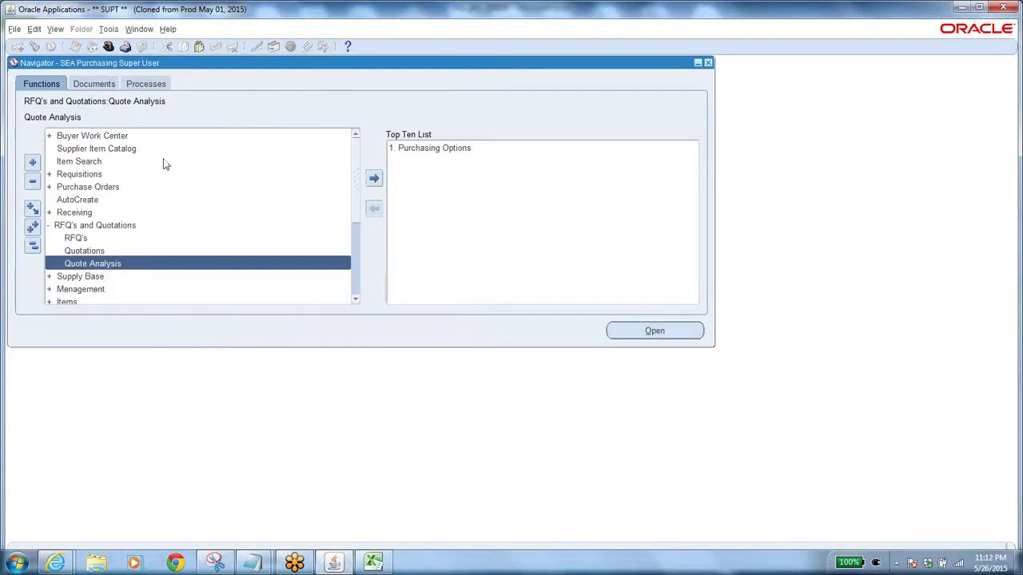
left_click(33, 245)
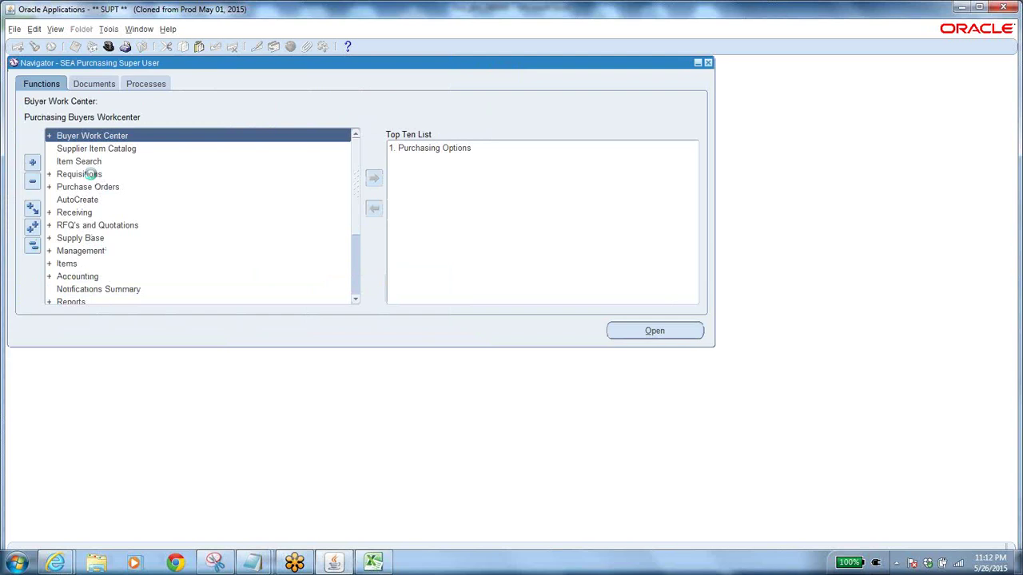
double_click(93, 174)
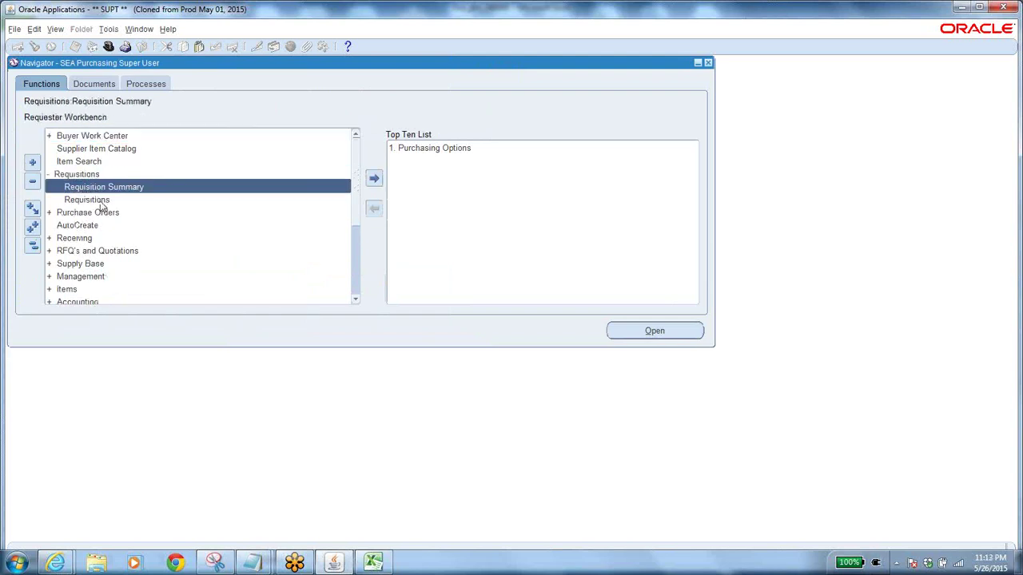
left_click(92, 199)
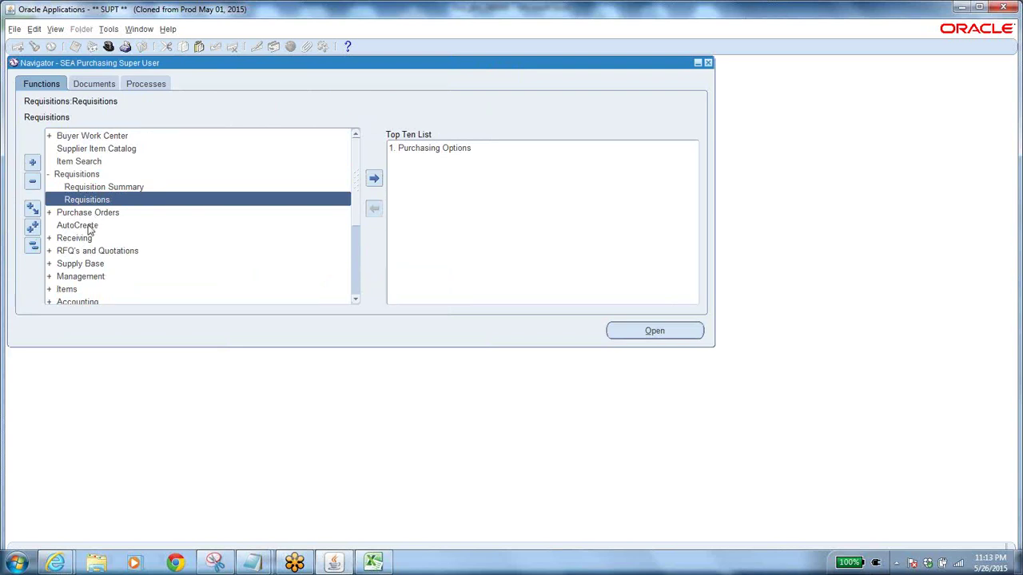
Step: Open AutoCreate, clear the default search criteria and find all approved requisition lines for Seaman Corporation
double_click(83, 225)
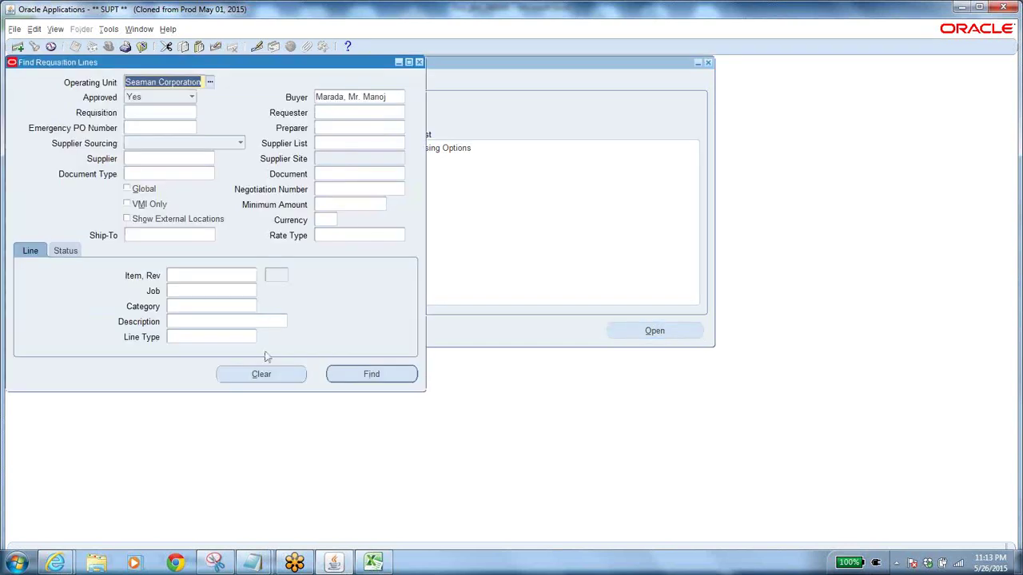
left_click(274, 375)
left_click(154, 113)
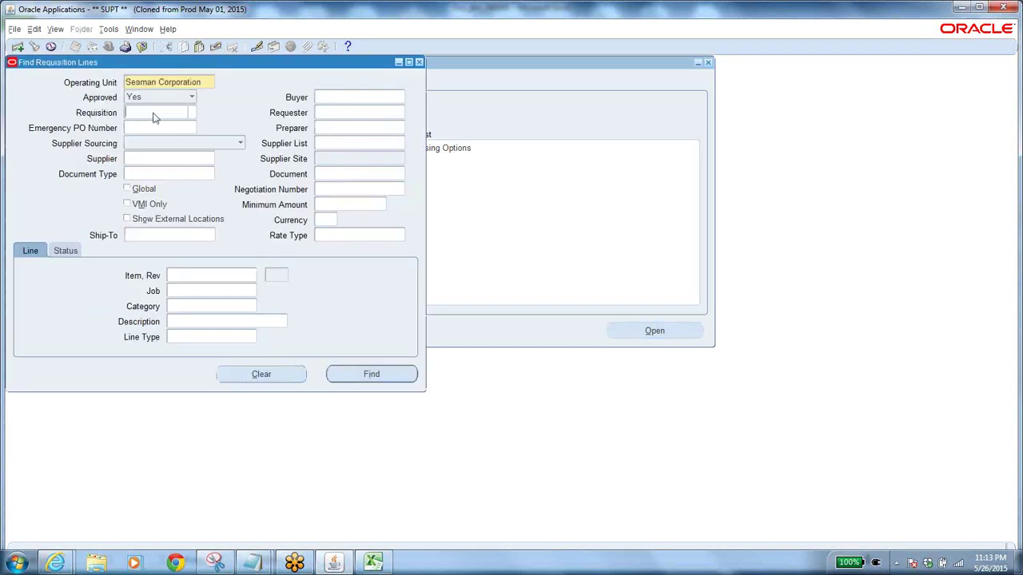
left_click(382, 377)
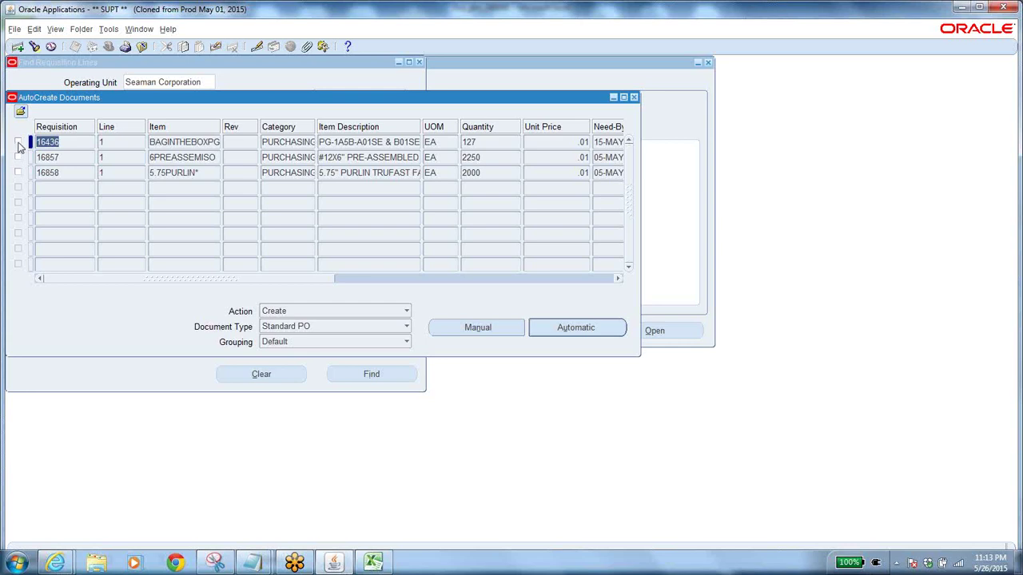
Step: Select the BAGINTHEBOXPG-1 requisition line with RFQ as the document type, and close AutoCreate without creating the document
left_click(18, 143)
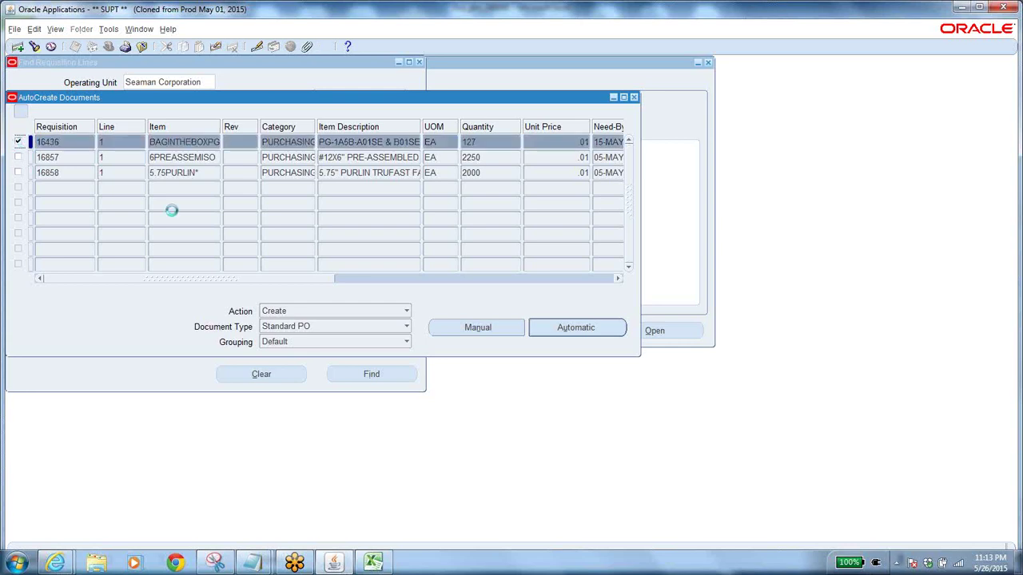
left_click(379, 327)
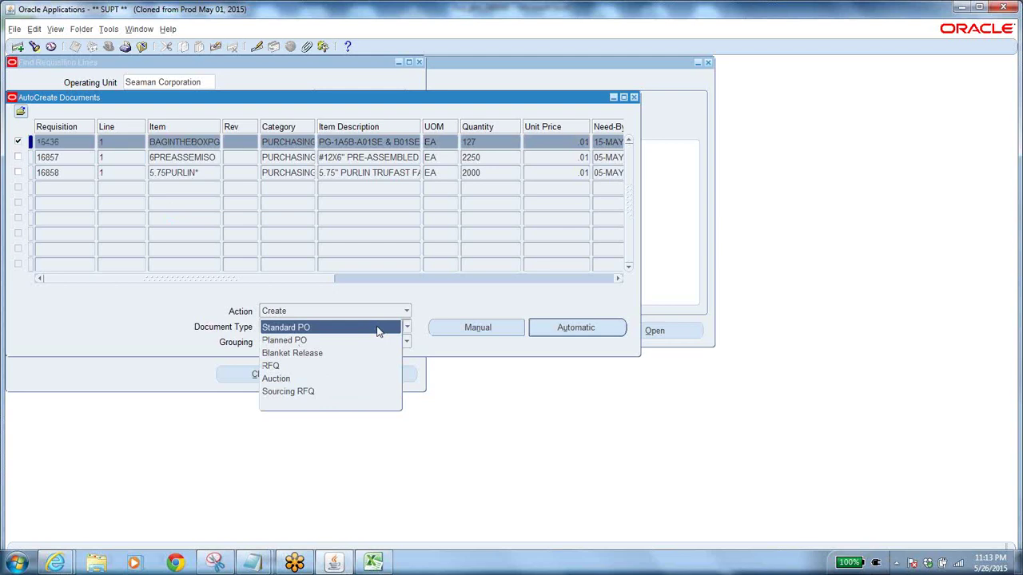
left_click(290, 366)
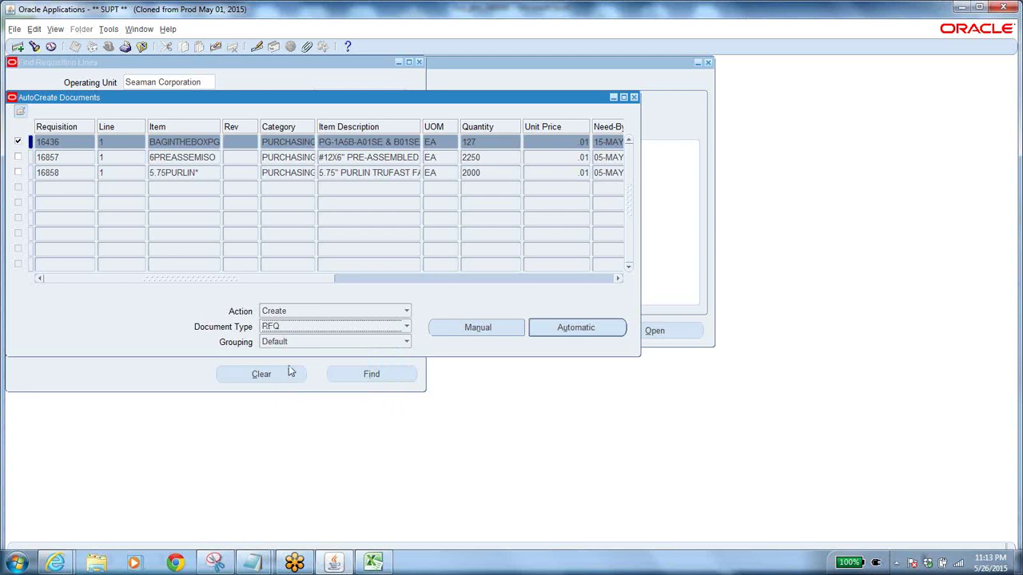
left_click(143, 47)
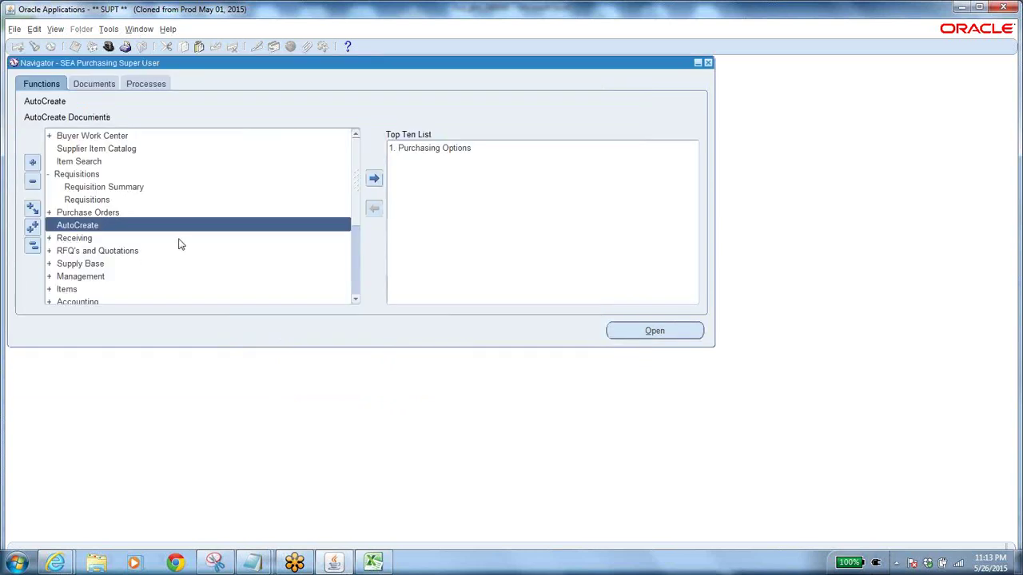
Step: Open the RFQs form under RFQ's and Quotations and query RFQ number 5000
double_click(78, 251)
left_click(107, 264)
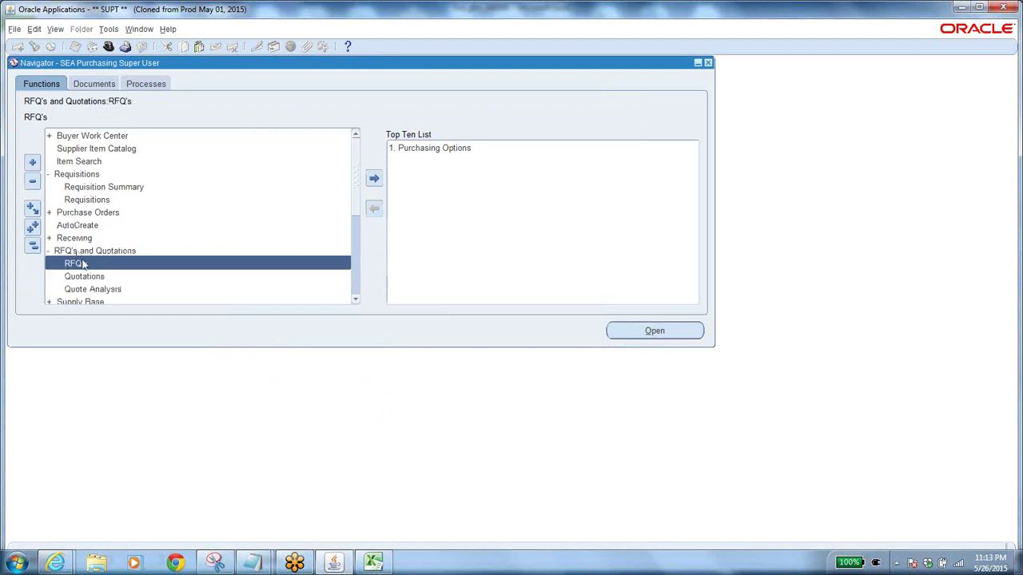
double_click(88, 265)
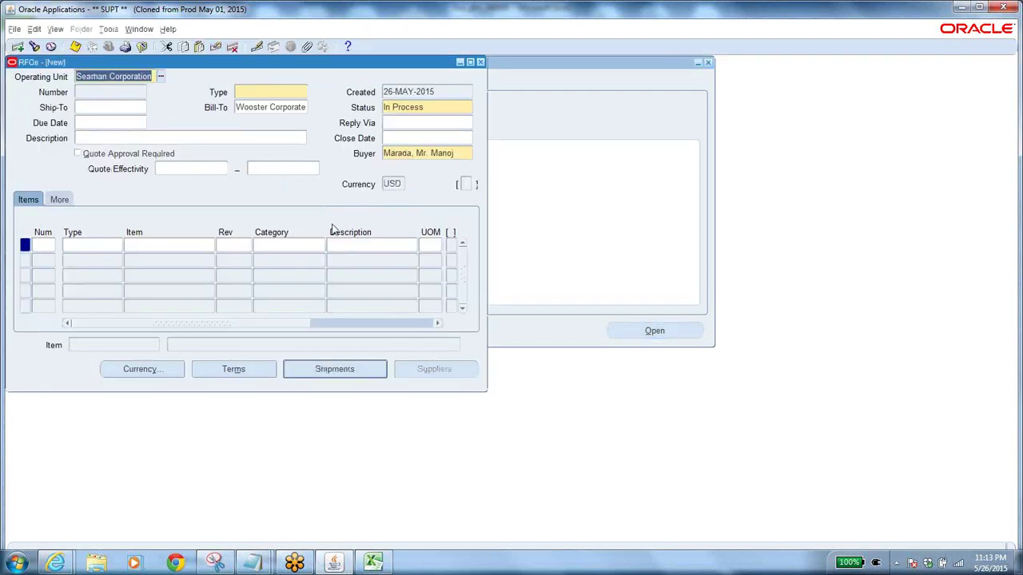
key("F11")
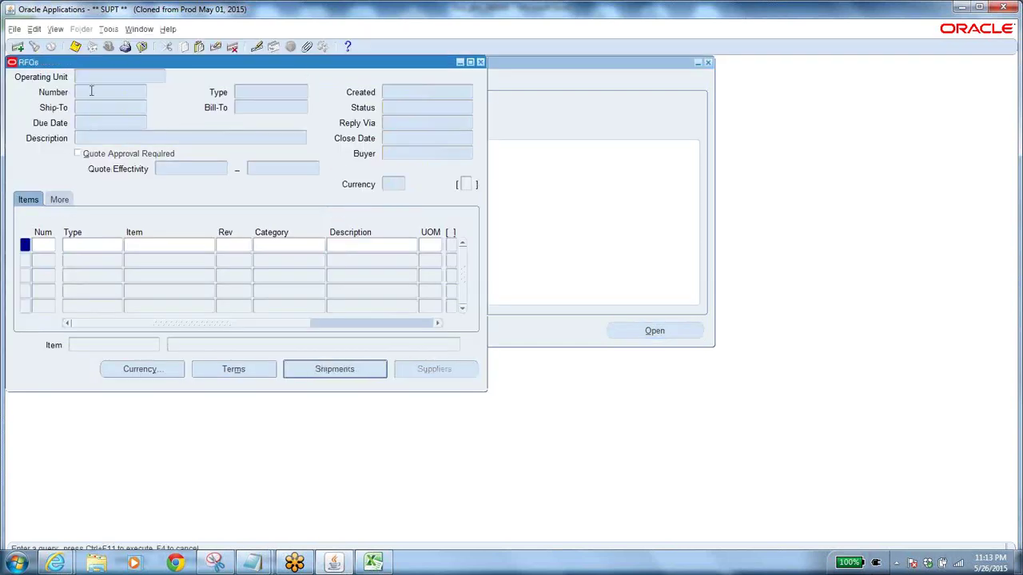
type("5000")
key("ctrl+F11")
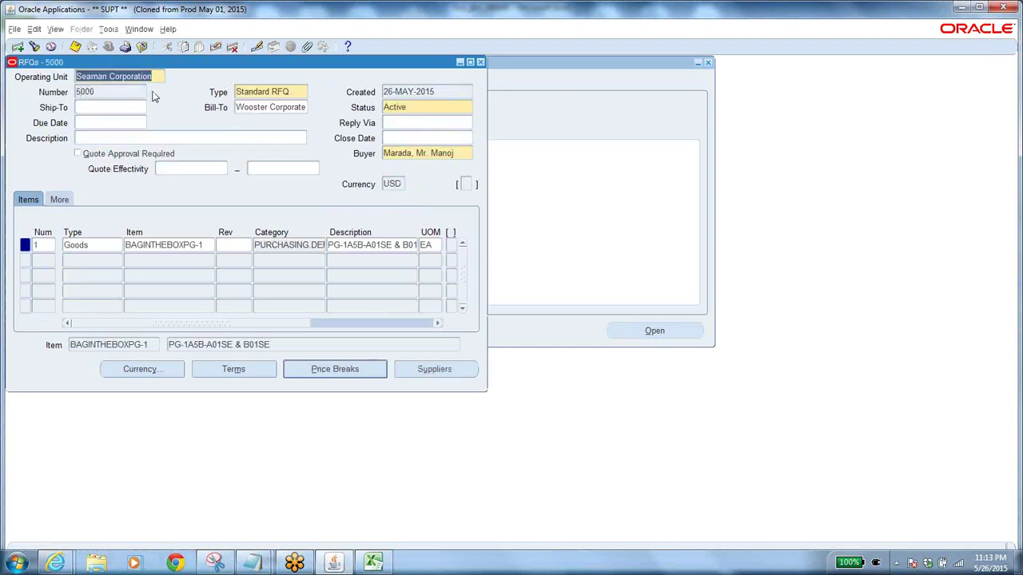
Step: Find the submitted concurrent requests and view the output of the Printed RFQ Report (XML) for RFQ 5000
left_click(109, 30)
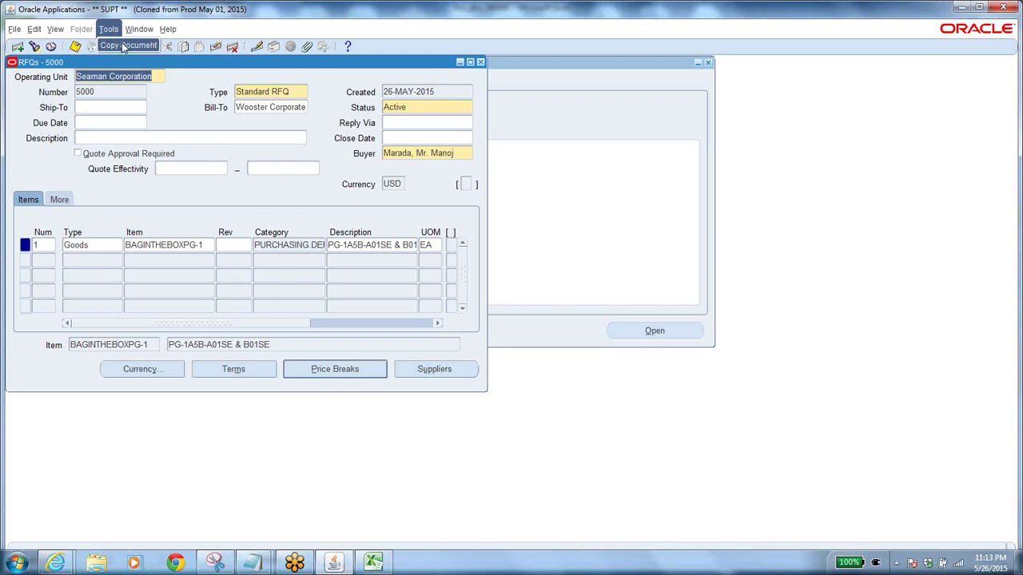
left_click(188, 112)
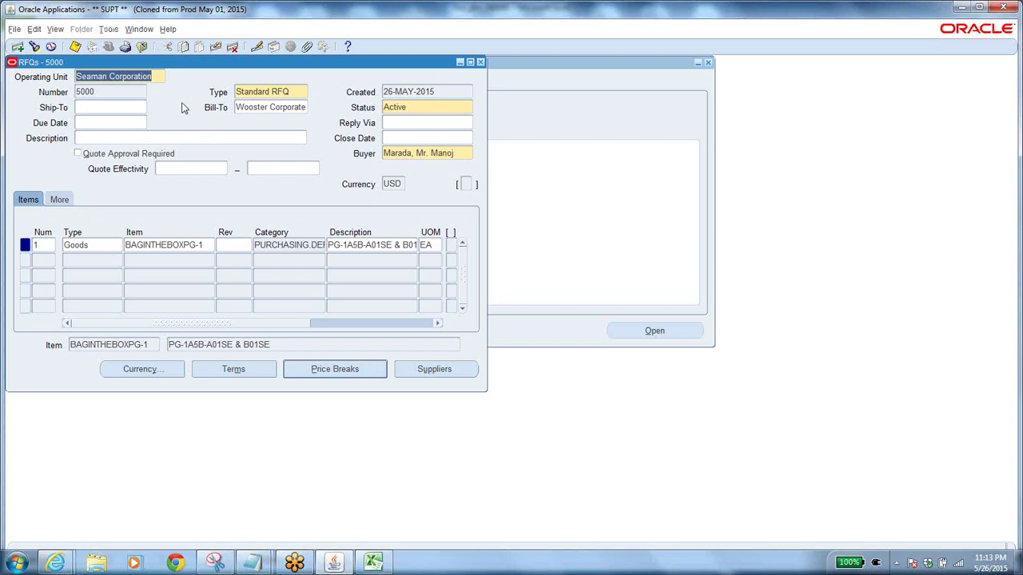
left_click(54, 29)
left_click(89, 195)
left_click(395, 338)
left_click(122, 137)
left_click(400, 306)
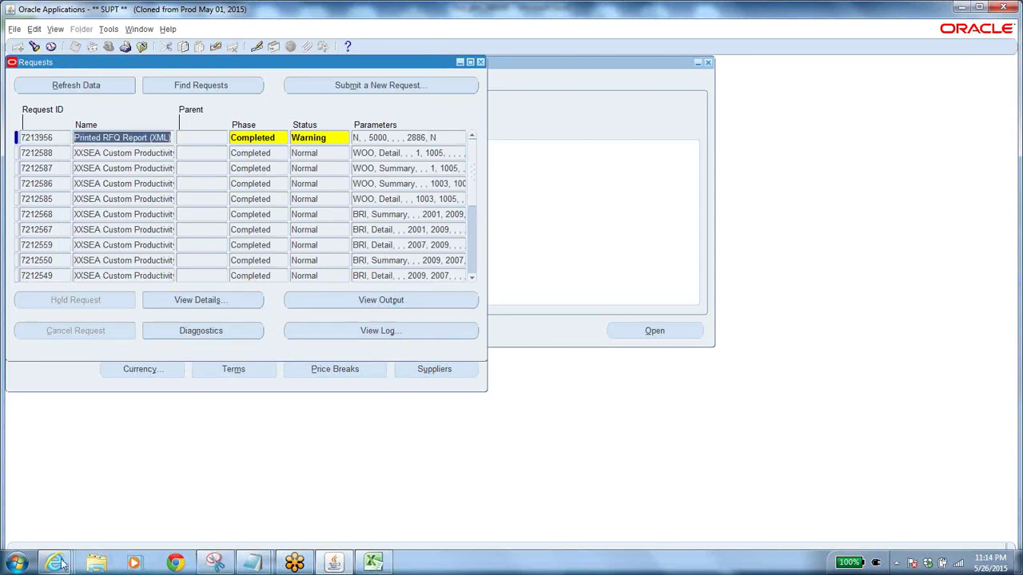
Step: Switch to the Internet Explorer page with the report output, examine the RFQ details, and return to Oracle Applications
mouse_move(54, 562)
left_click(379, 512)
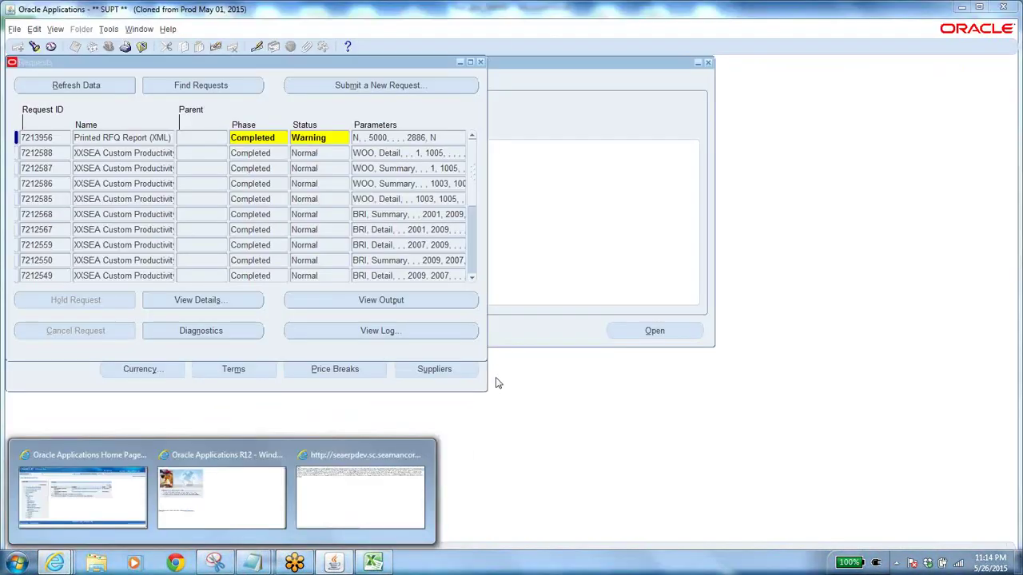
left_click(280, 505)
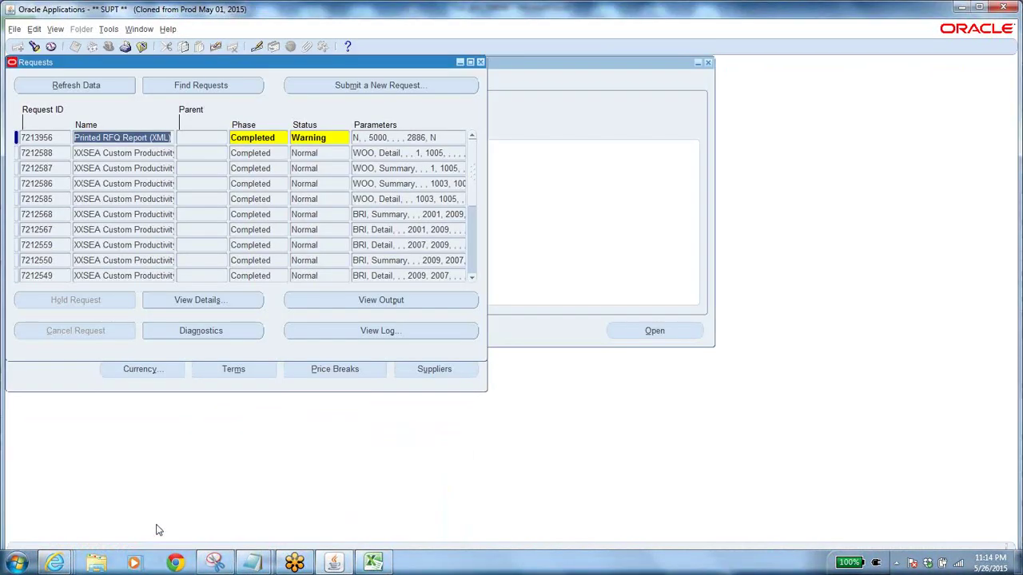
mouse_move(54, 563)
left_click(359, 499)
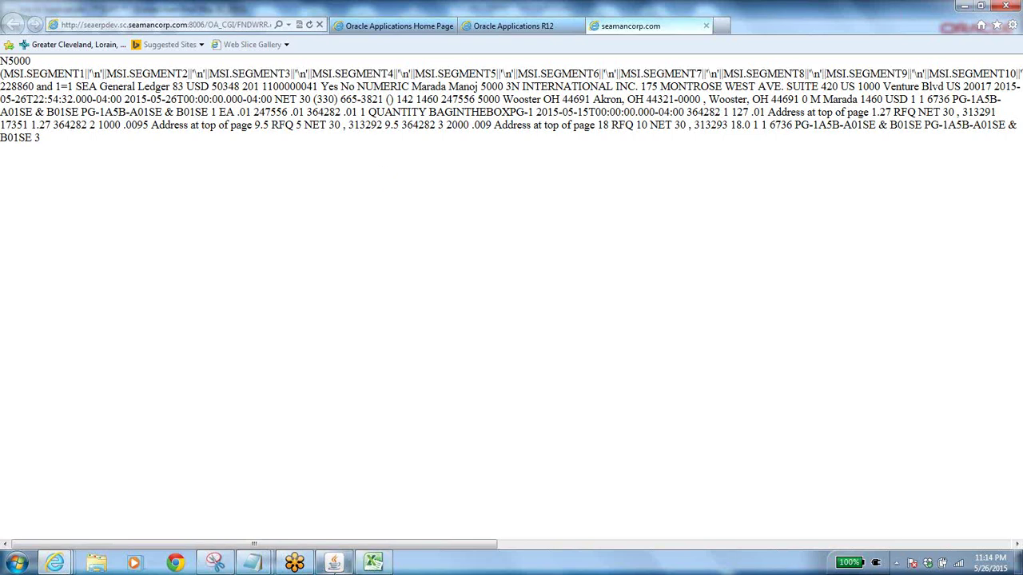
left_click(334, 564)
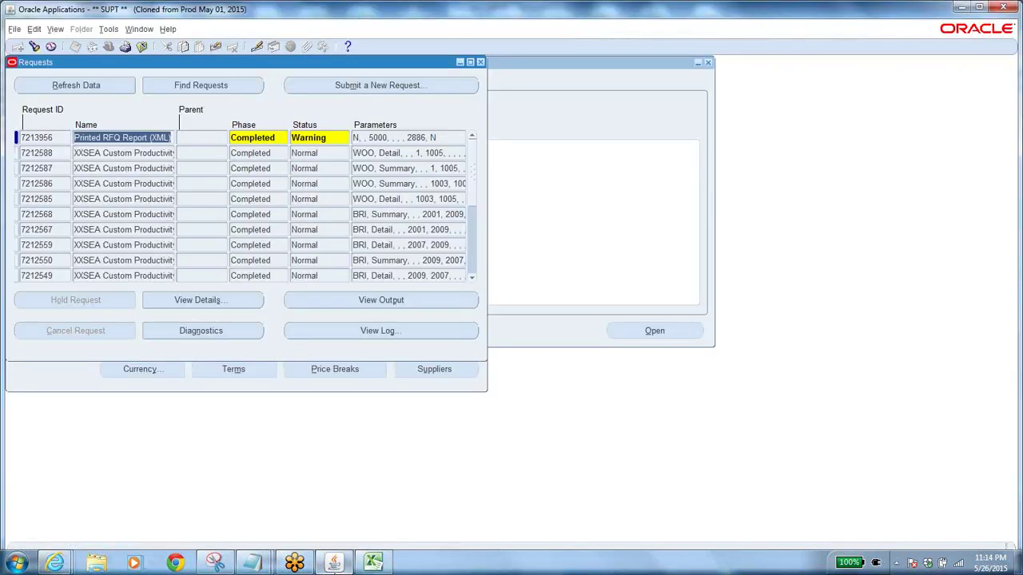
Step: Close the Requests and RFQs windows and collapse all functions in the navigator
left_click(141, 46)
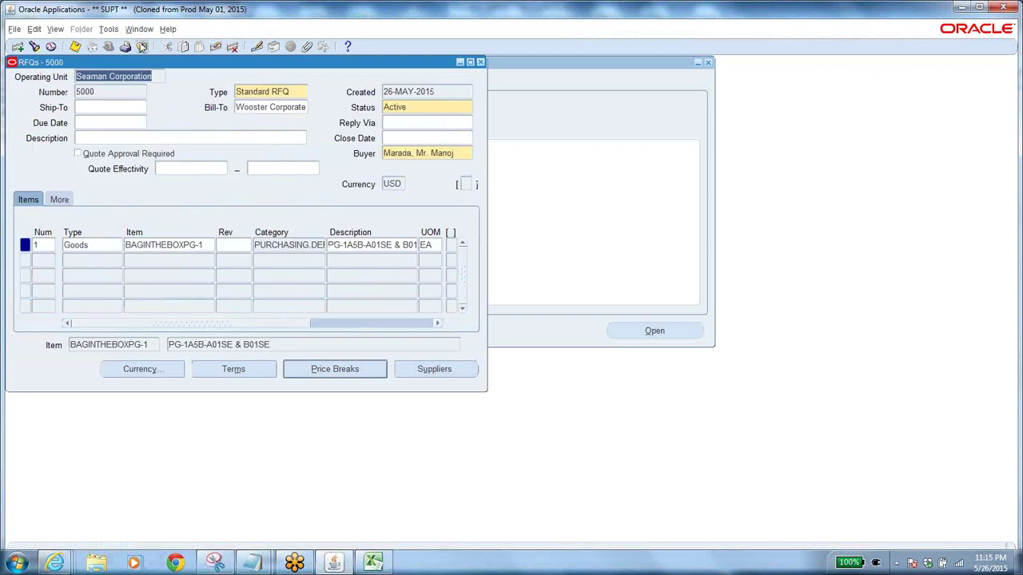
left_click(142, 46)
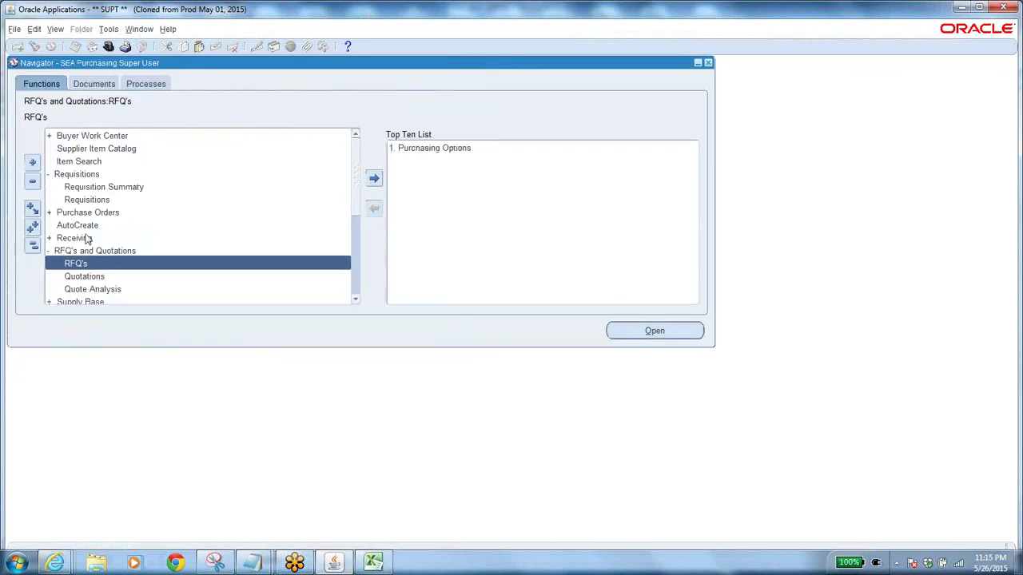
left_click(32, 244)
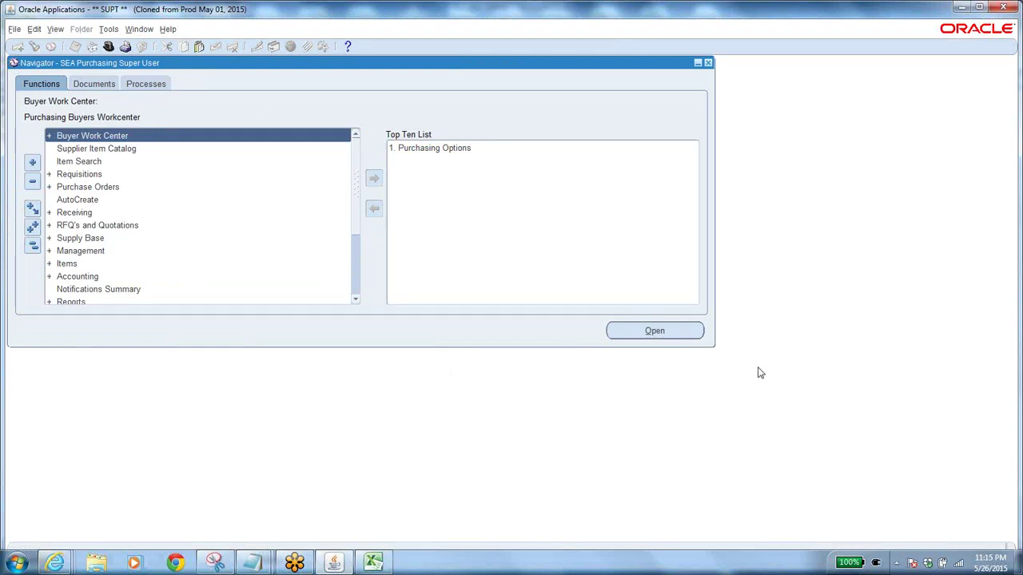